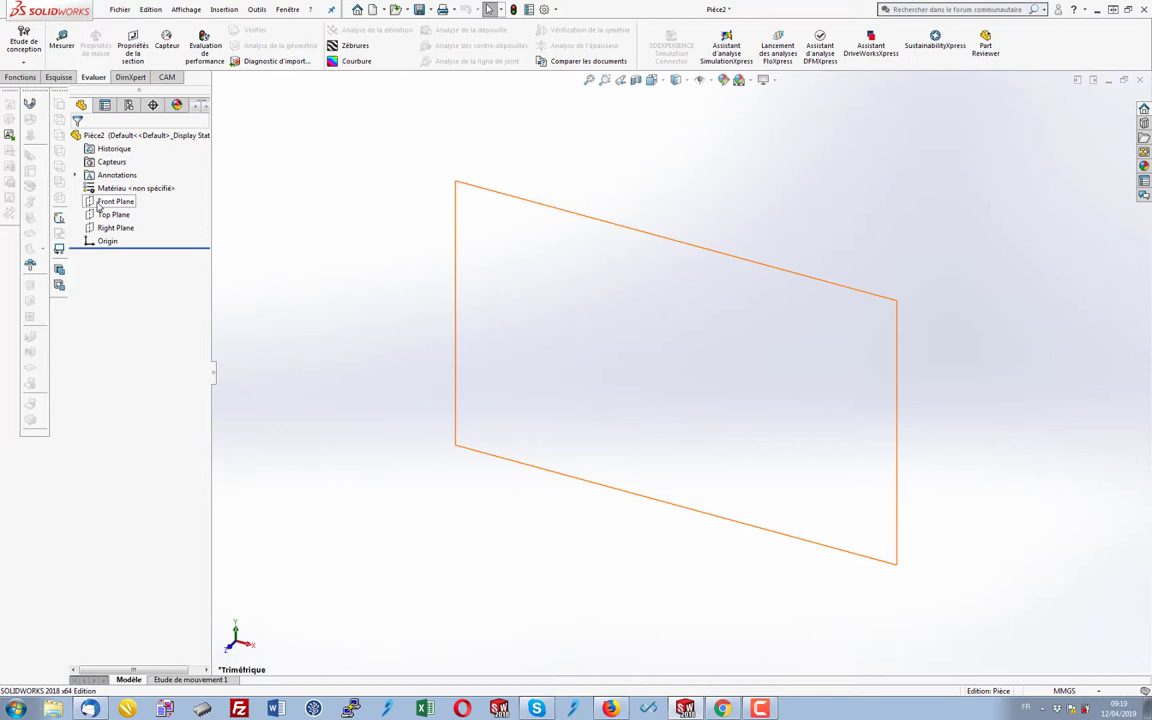
Start a sketch on the Front Plane and draw a circle centred on the origin.
click(100, 204)
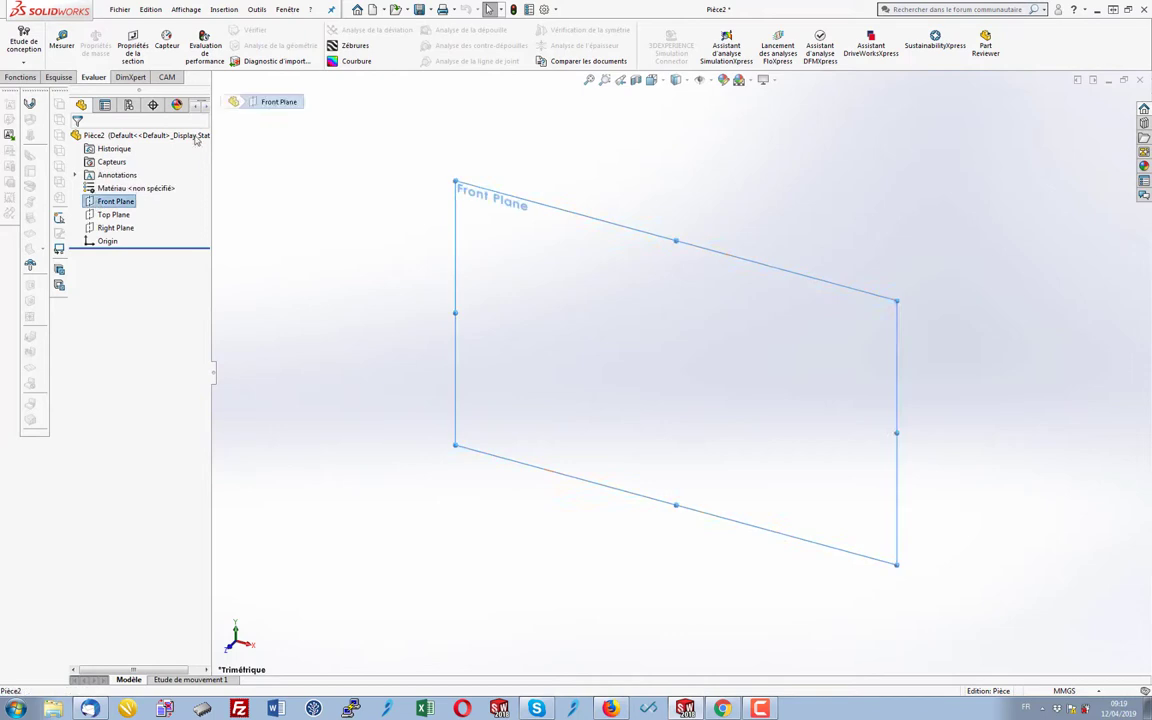
click(60, 77)
click(17, 36)
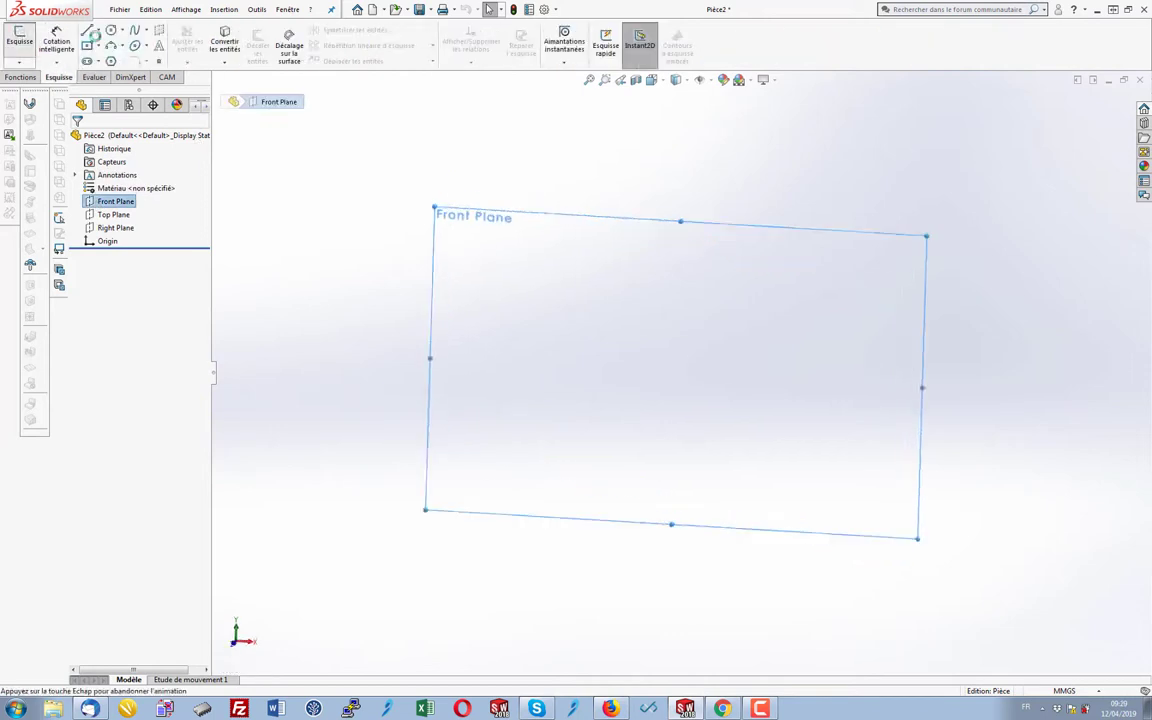
click(111, 30)
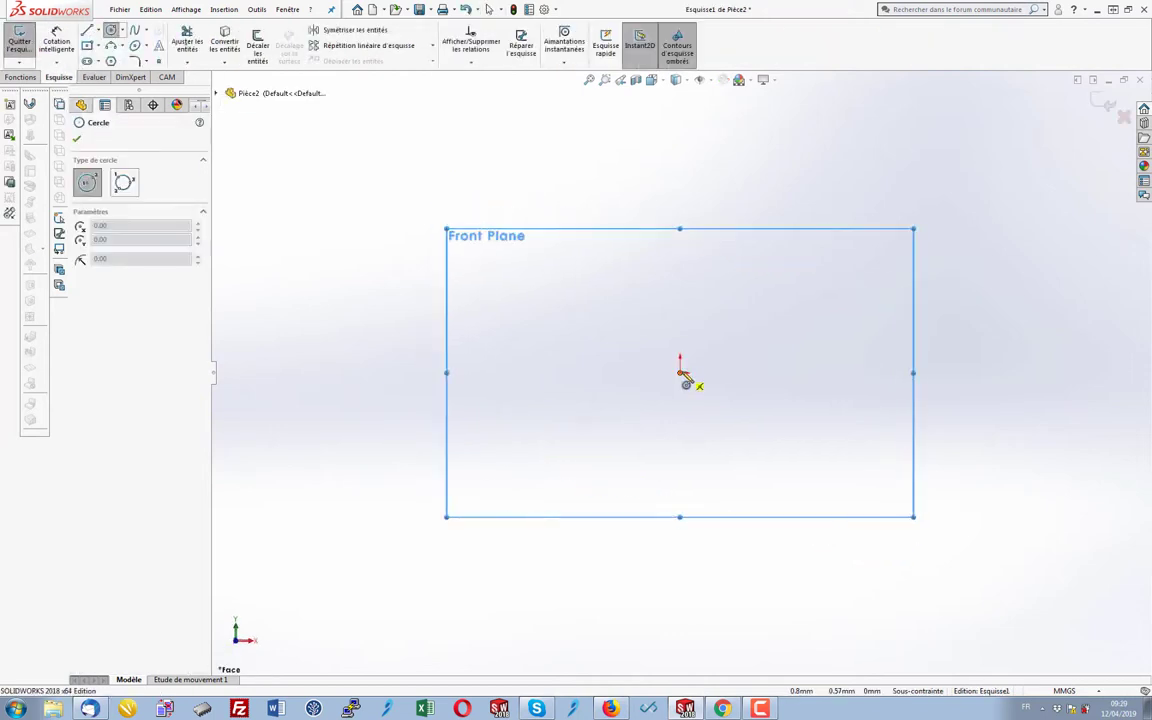
click(681, 373)
click(809, 452)
Dimension the circle to 100 mm diameter and preview it as a boss extrusion.
right_click(837, 162)
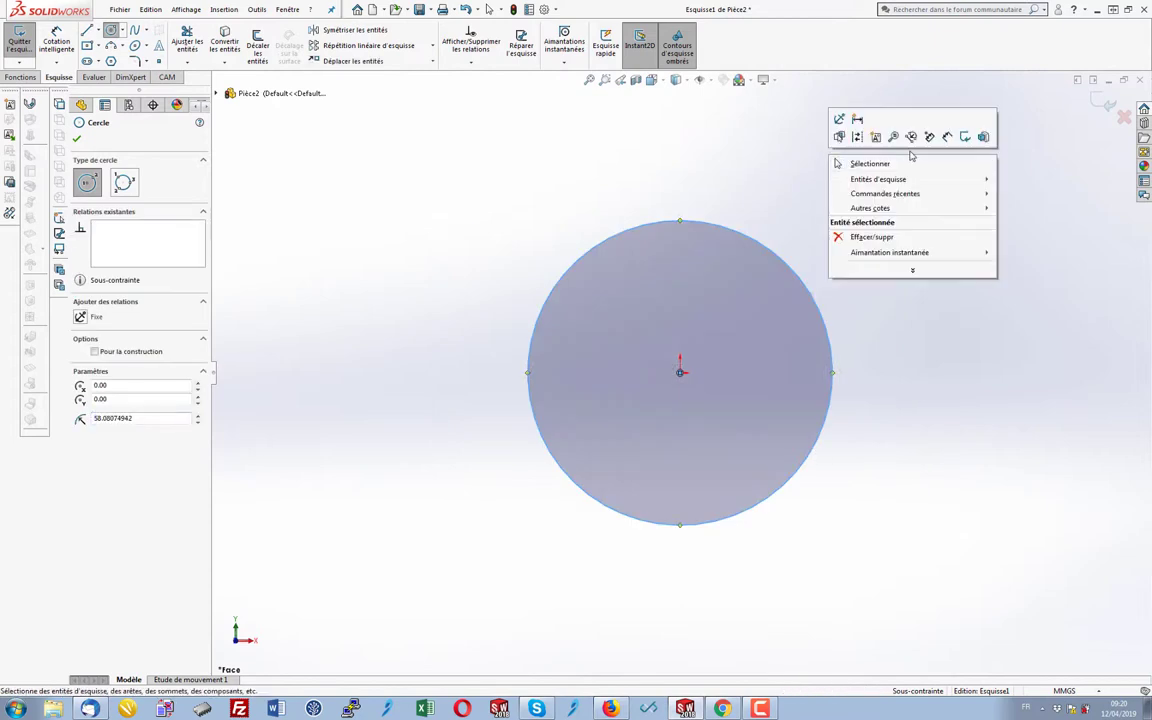
click(947, 136)
click(777, 251)
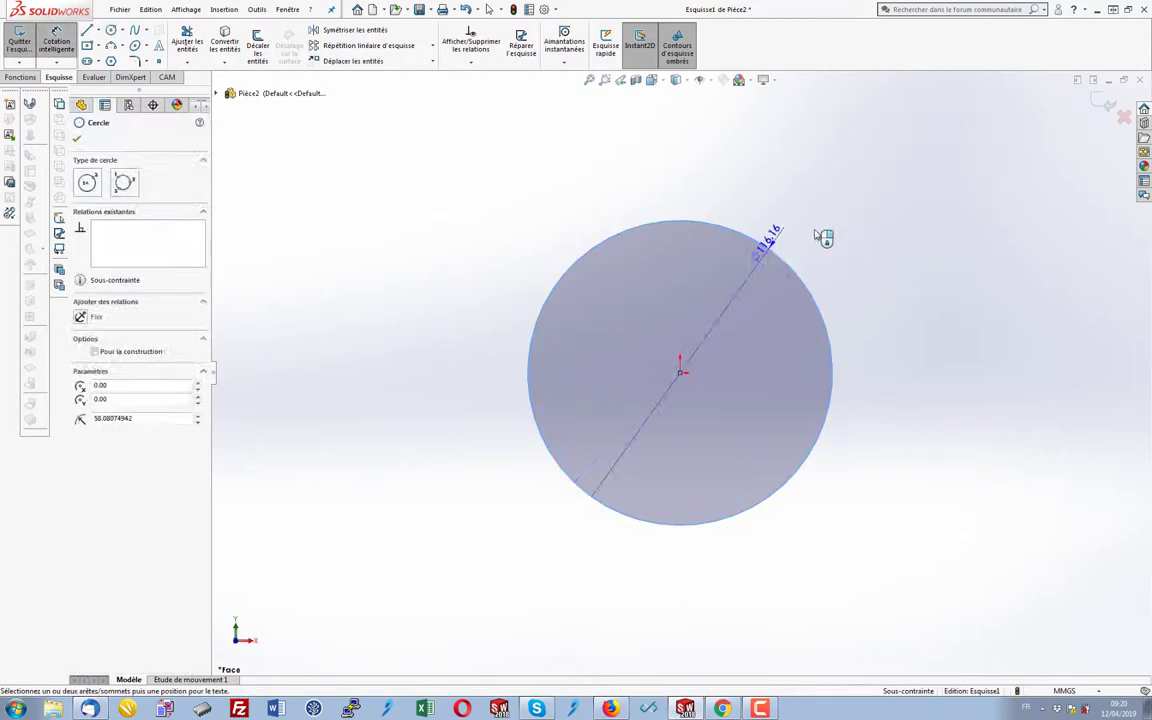
click(850, 216)
text(100)
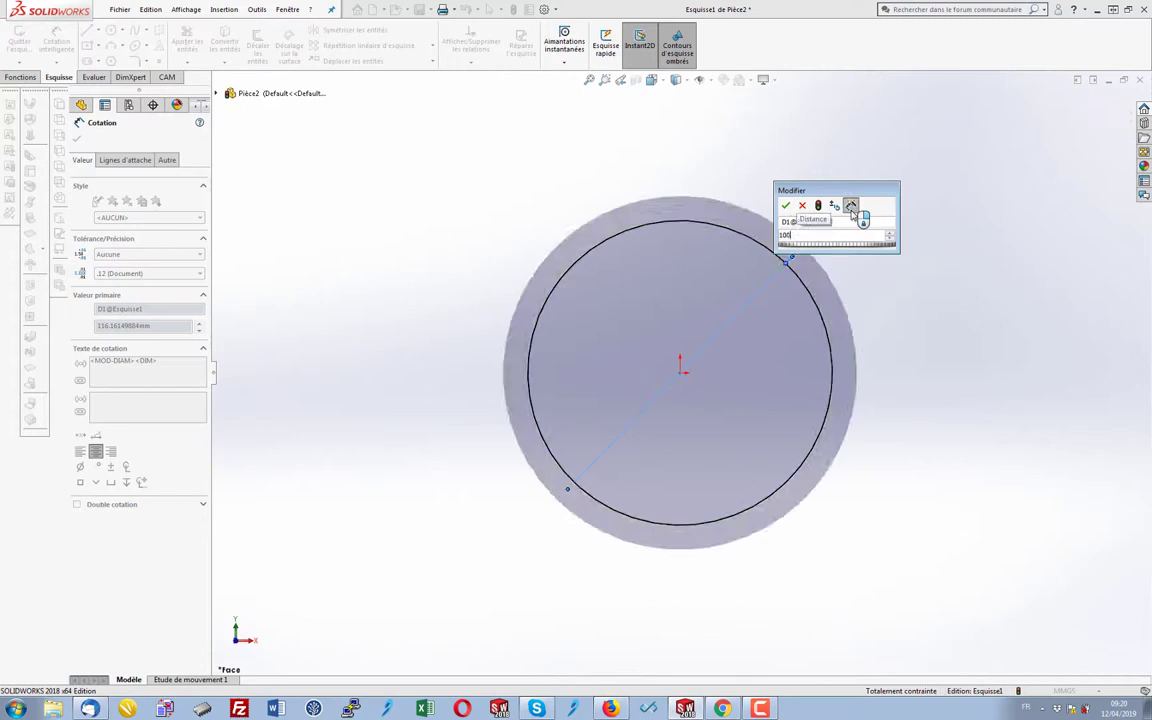
key(Return)
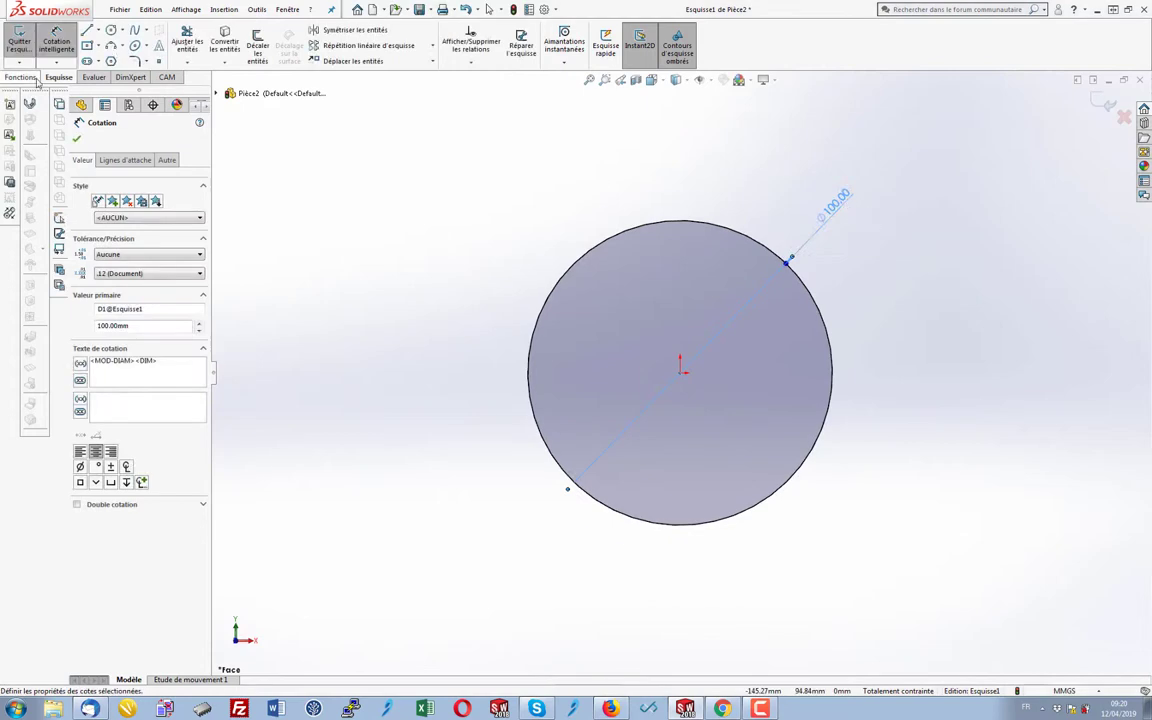
click(31, 79)
click(29, 44)
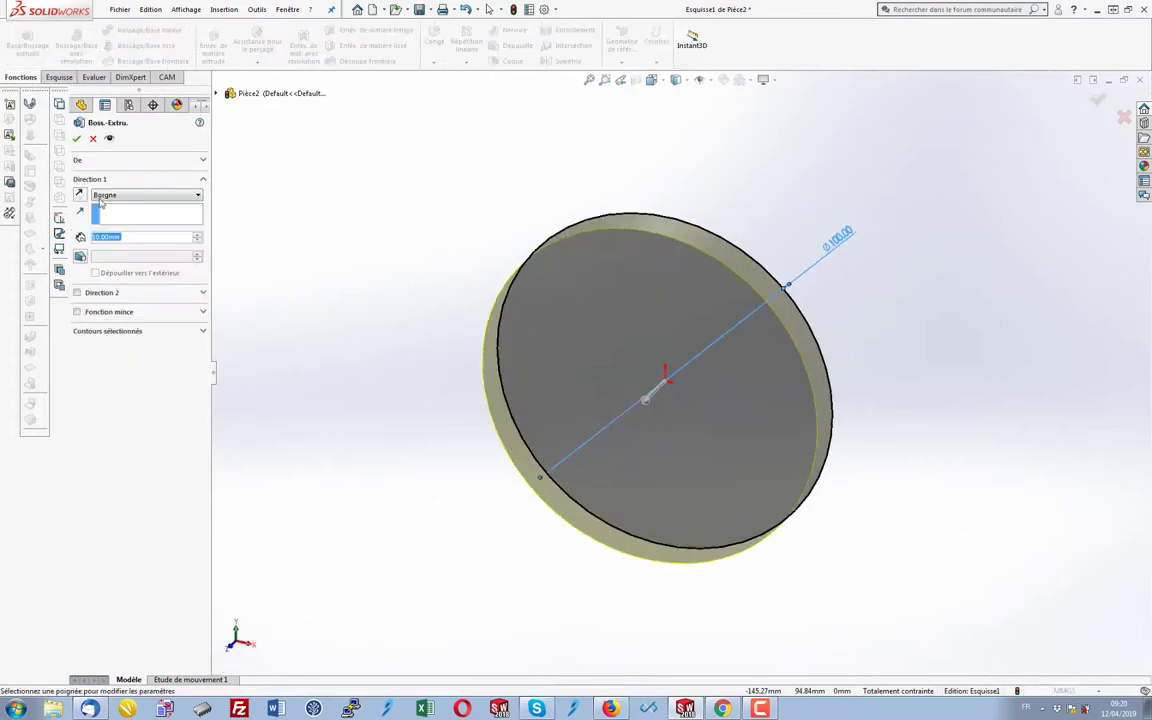
Extrude the circle 20 mm in the reversed direction to create Boss-Extru.1.
click(80, 195)
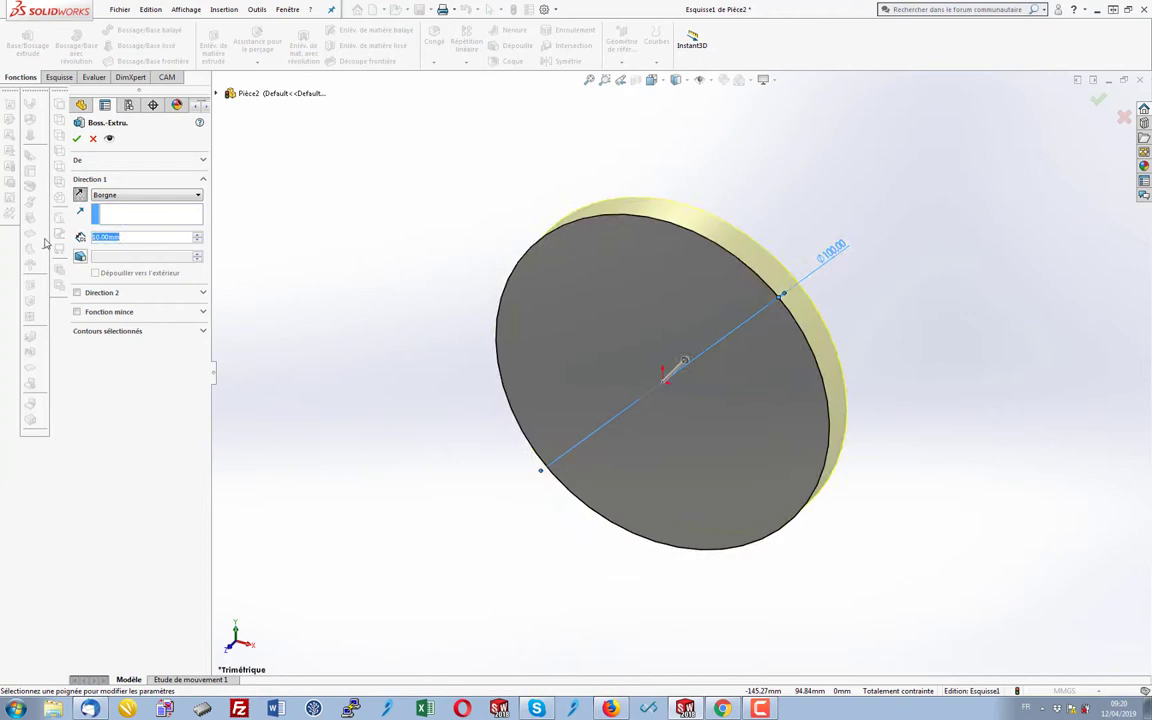
text(20)
key(Return)
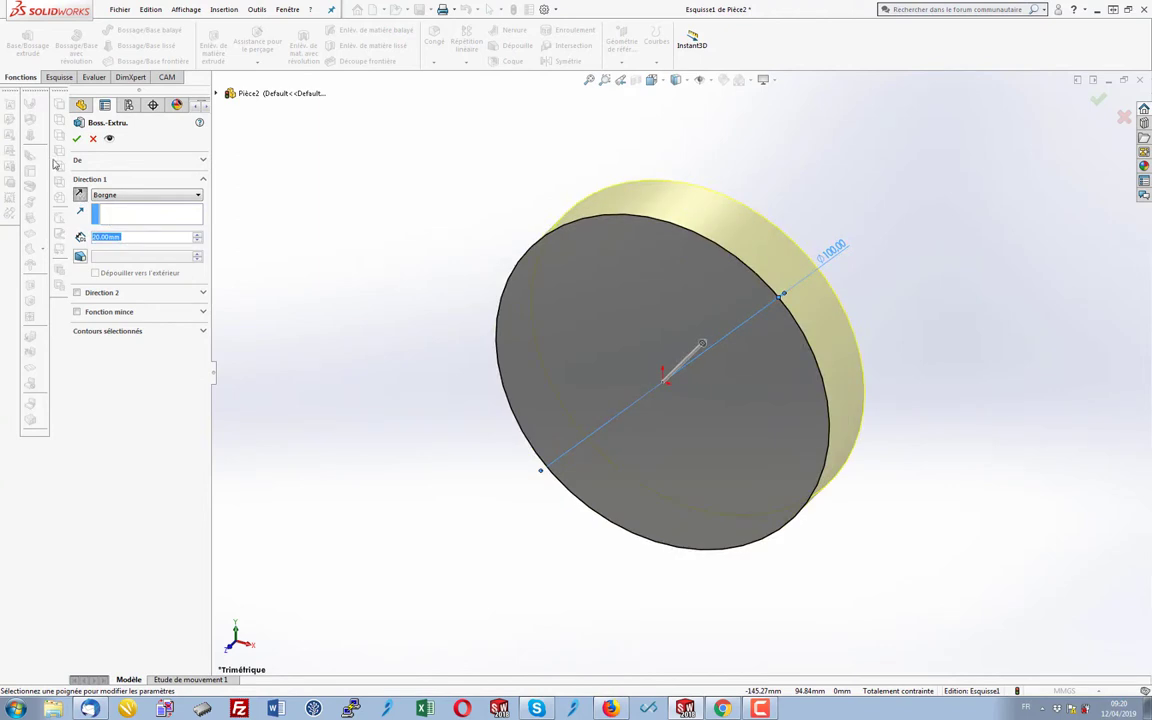
click(76, 138)
Orbit the view and select the disk's top face for a new sketch.
middle_drag(658, 391, 698, 310)
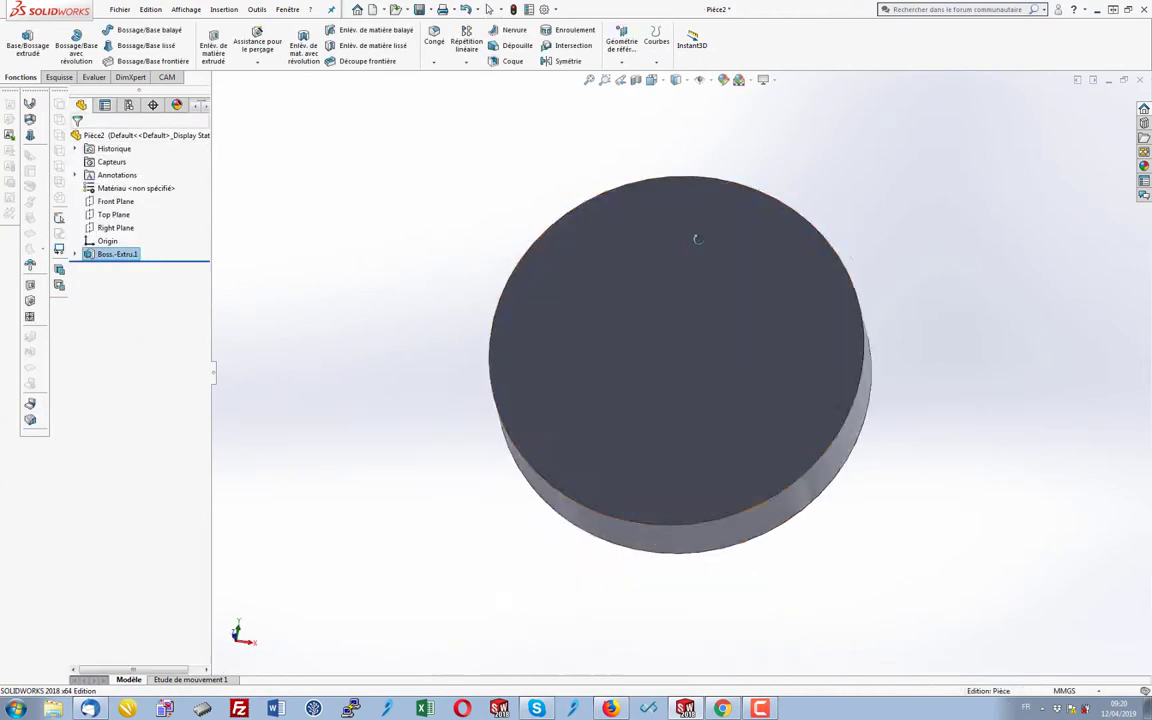
click(698, 310)
click(59, 77)
Sketch a 50 mm diameter circle centred on the origin on the disk's top face.
click(19, 40)
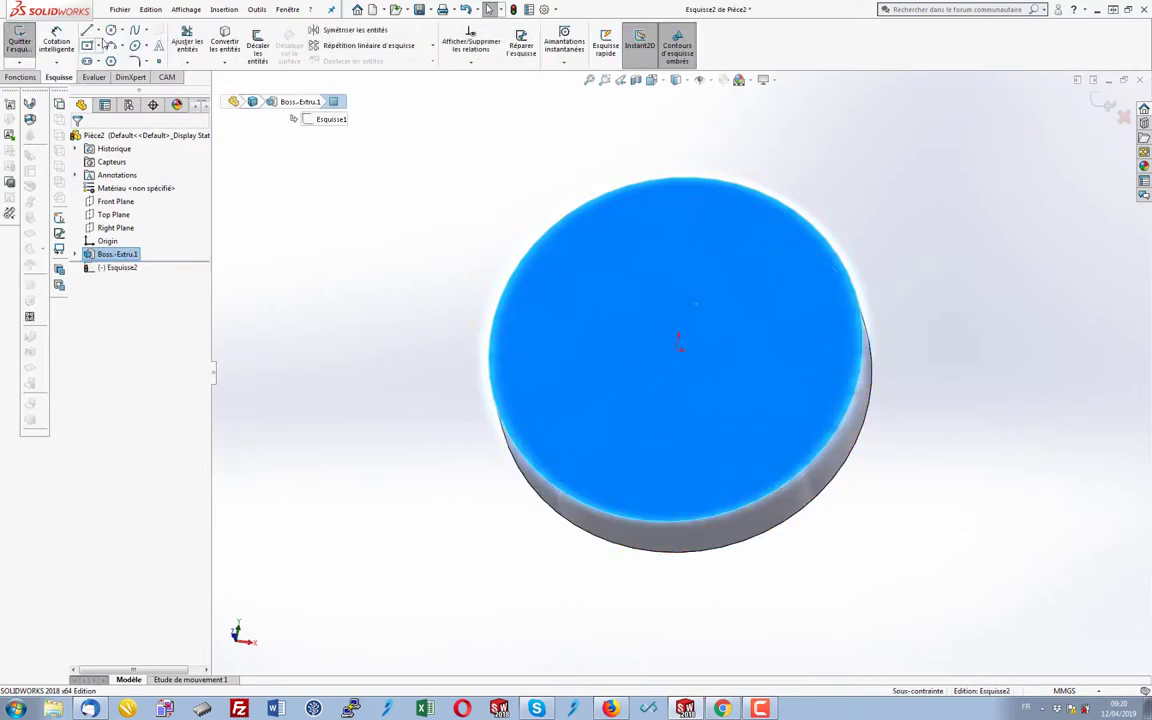
click(679, 352)
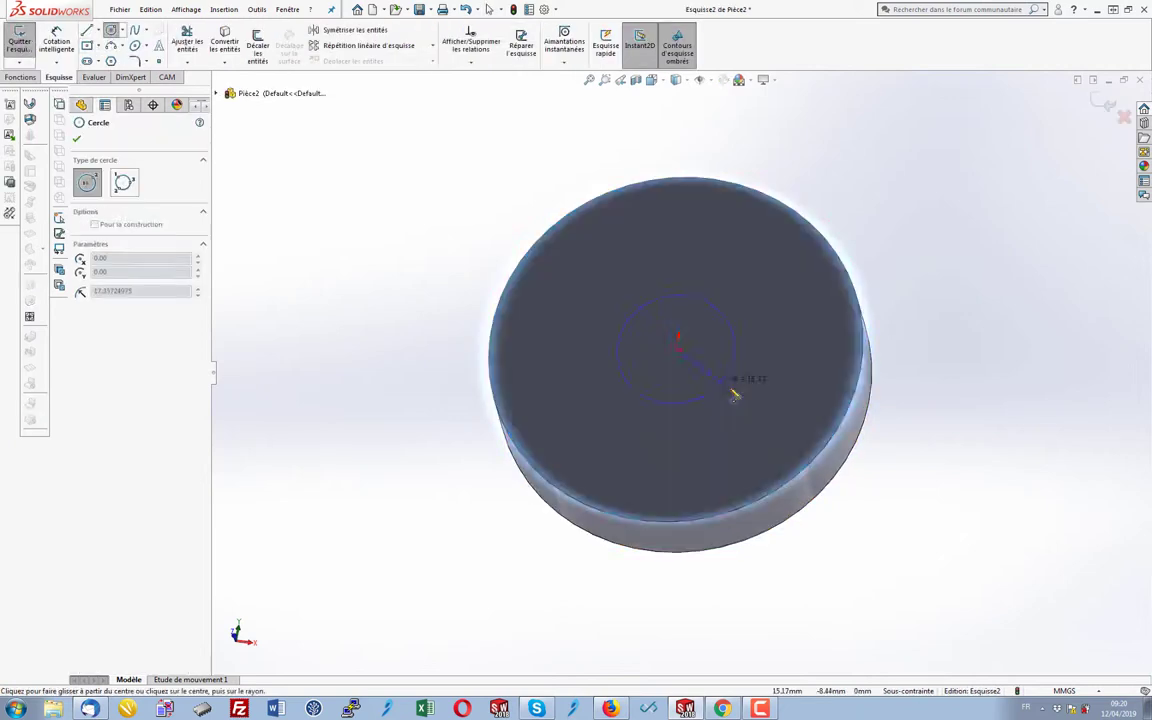
click(735, 391)
right_click(442, 154)
click(561, 131)
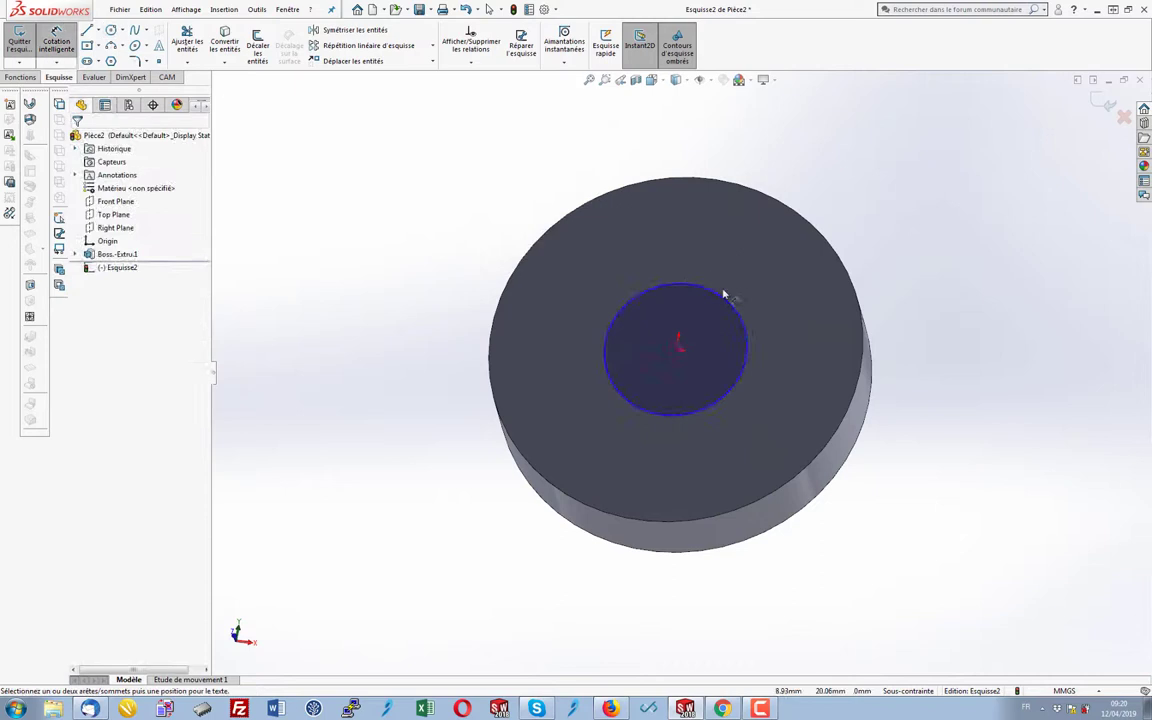
click(726, 297)
click(858, 208)
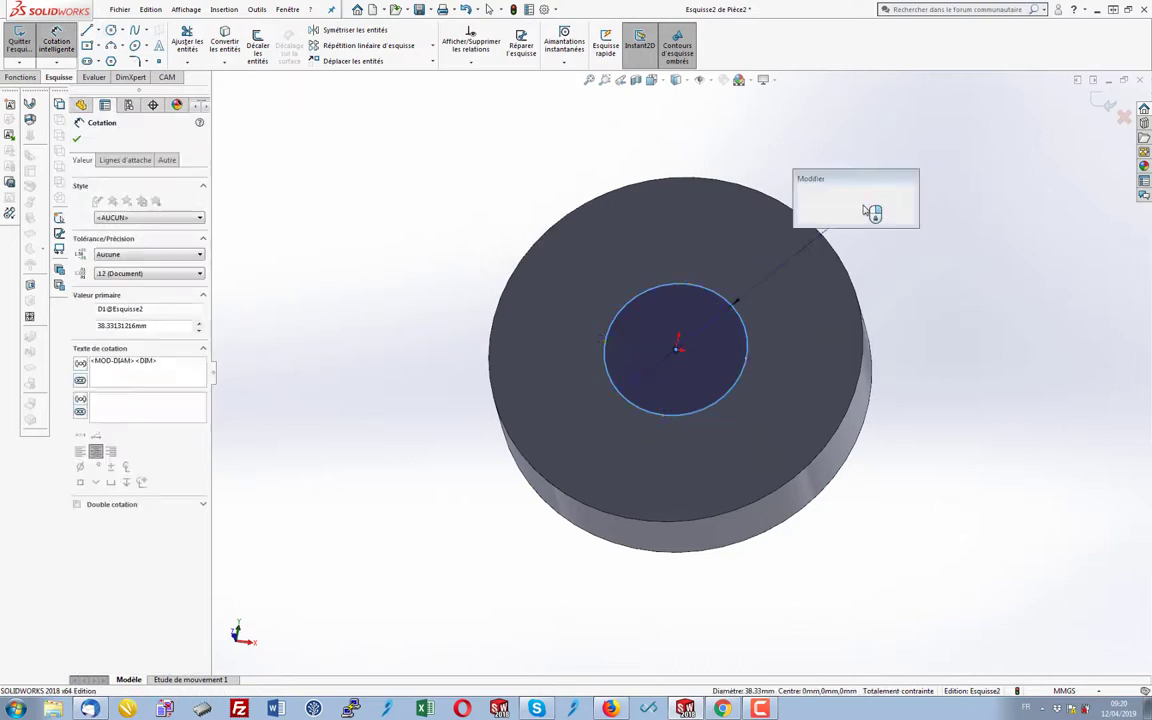
text(50)
key(Return)
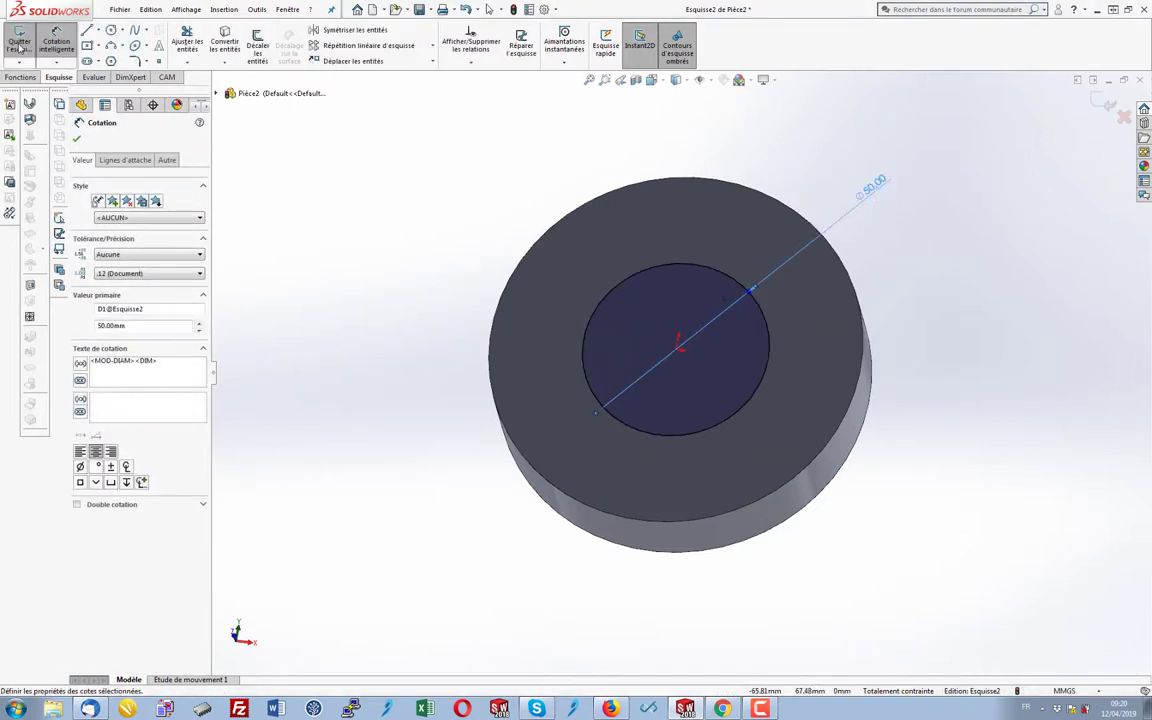
Cut the 50 mm circle 10 mm deep as an extruded cut.
click(20, 77)
click(214, 50)
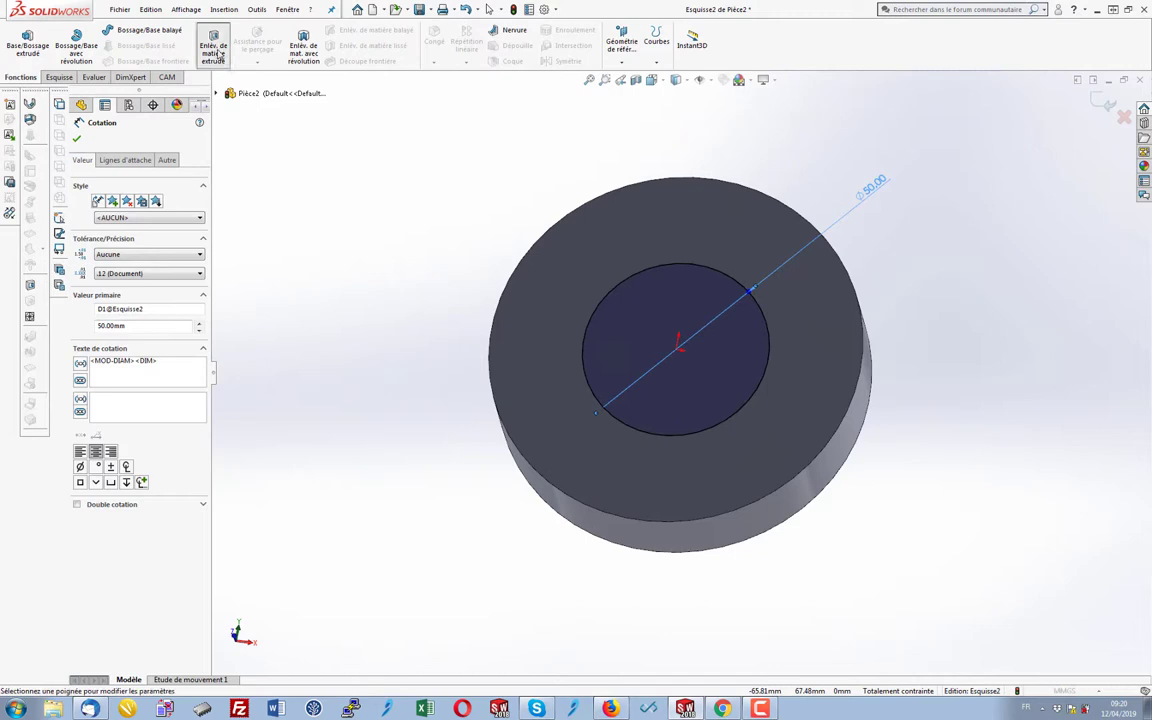
text(10)
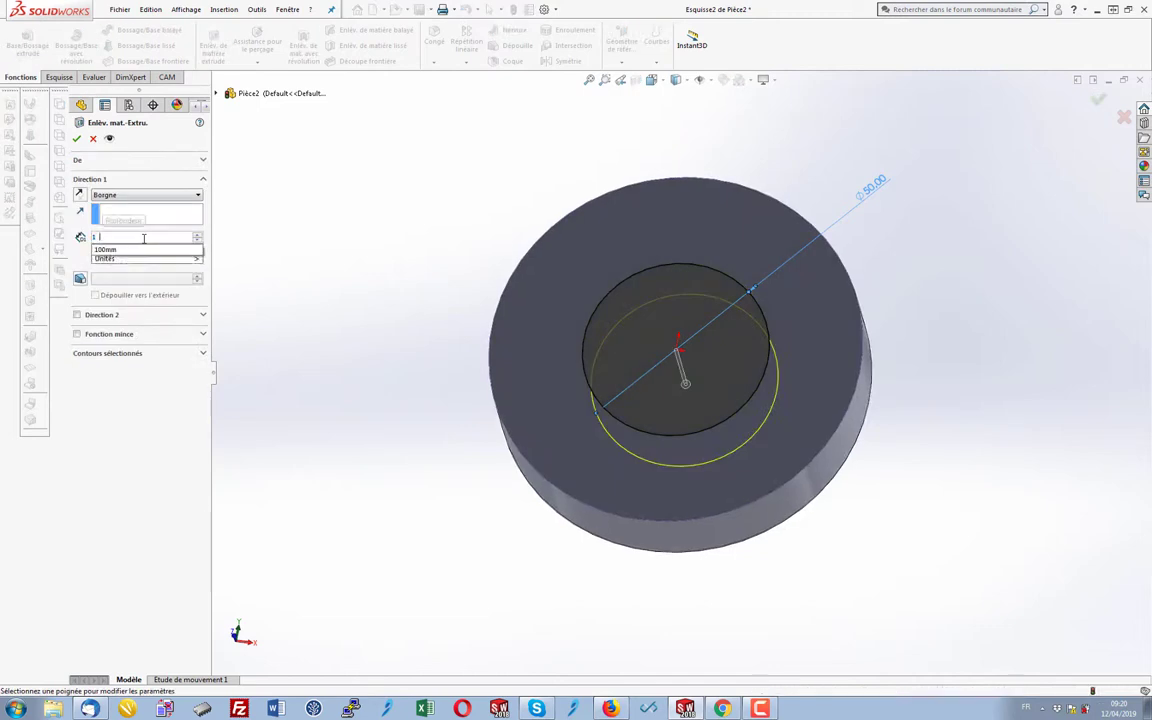
key(Return)
click(76, 139)
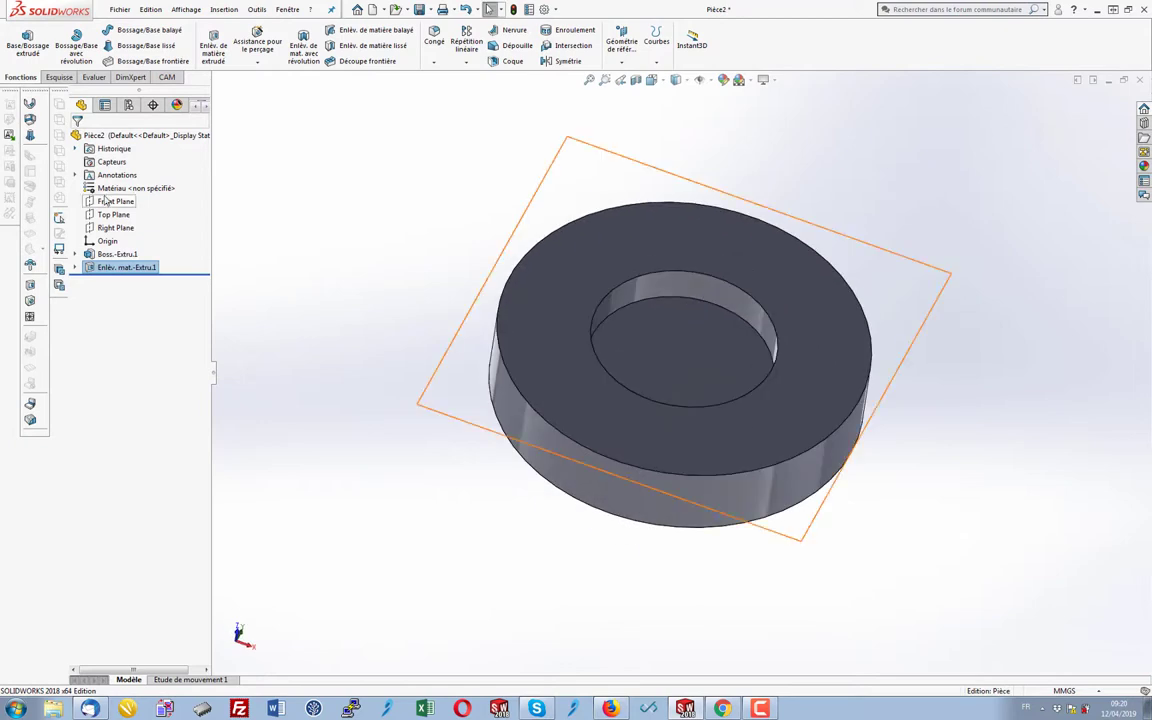
Create reference plane Plan1 offset 50 mm from the Top Plane.
click(104, 217)
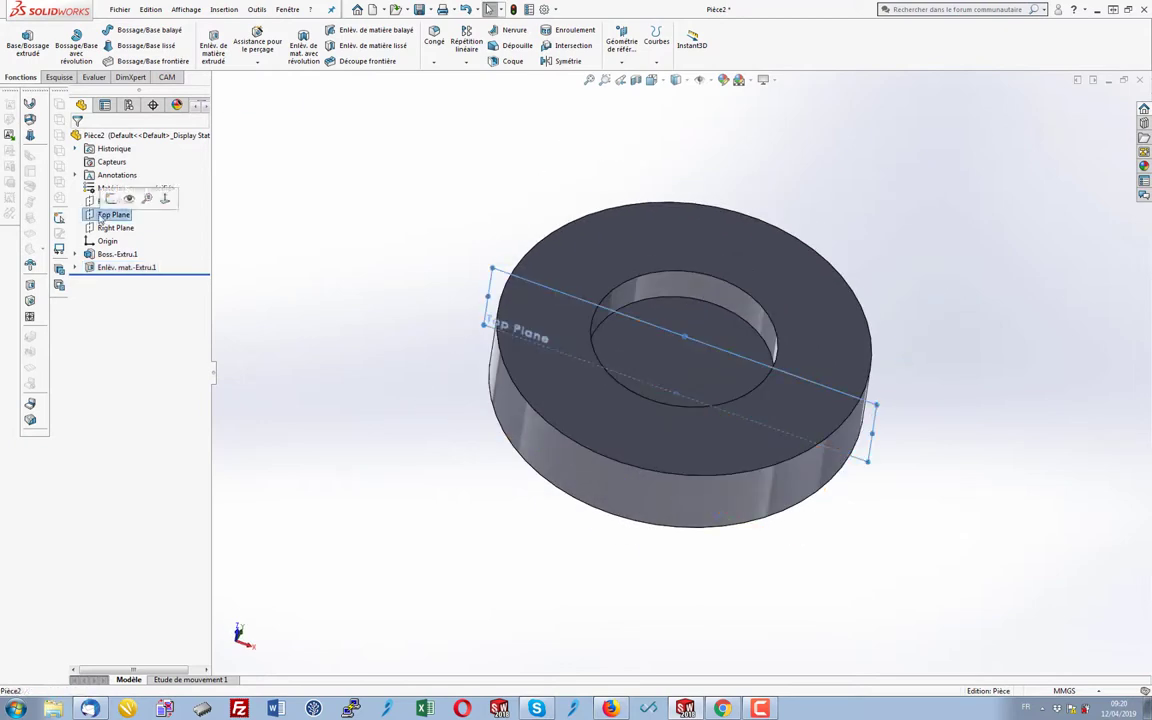
click(225, 10)
mouse_move(263, 163)
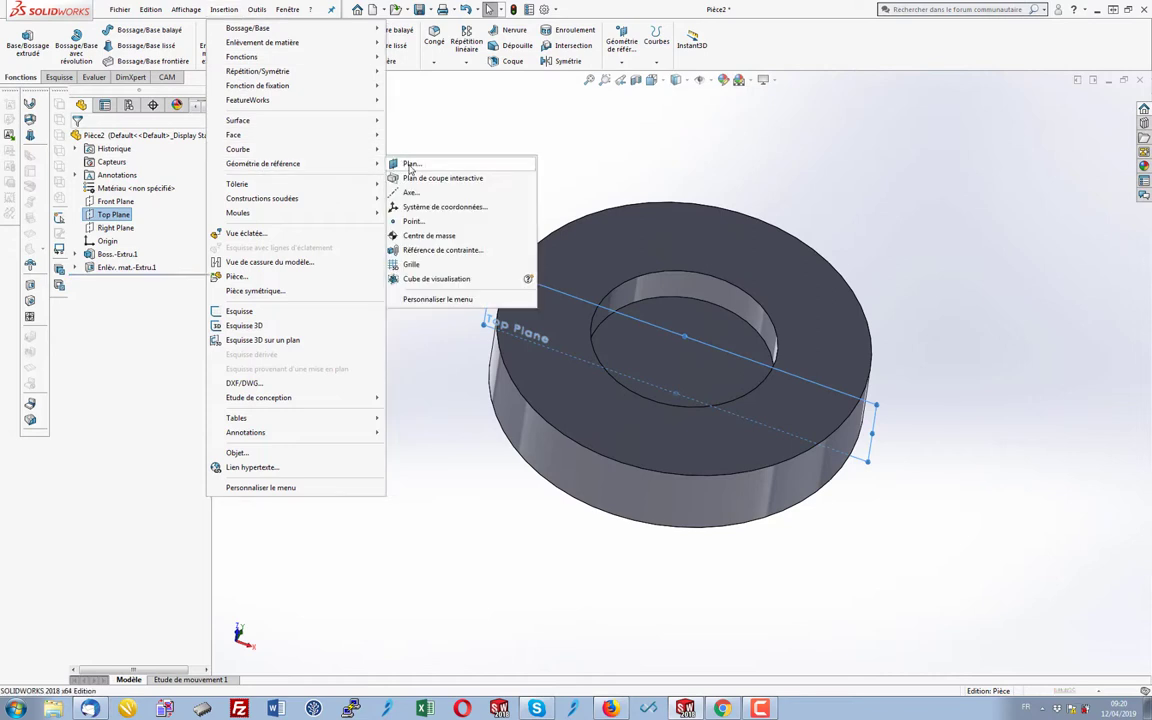
click(410, 165)
text(0)
key(Return)
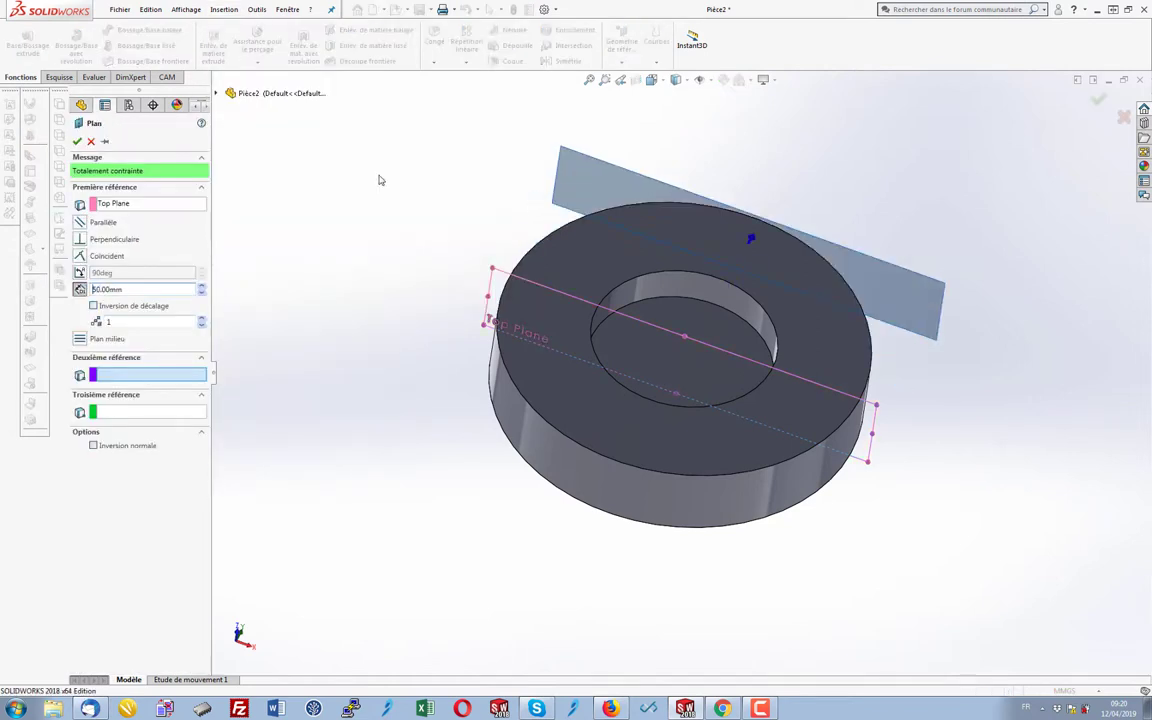
click(77, 142)
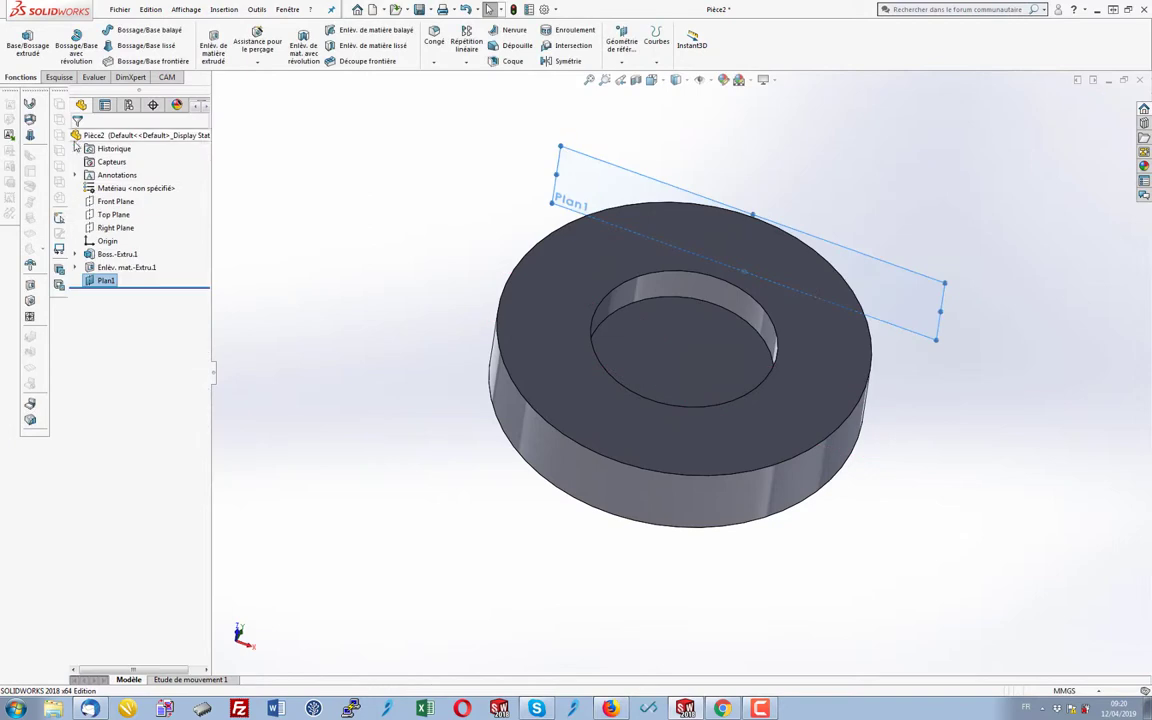
click(57, 77)
Start a sketch on Plan1 and draw a vertical construction centreline.
click(18, 40)
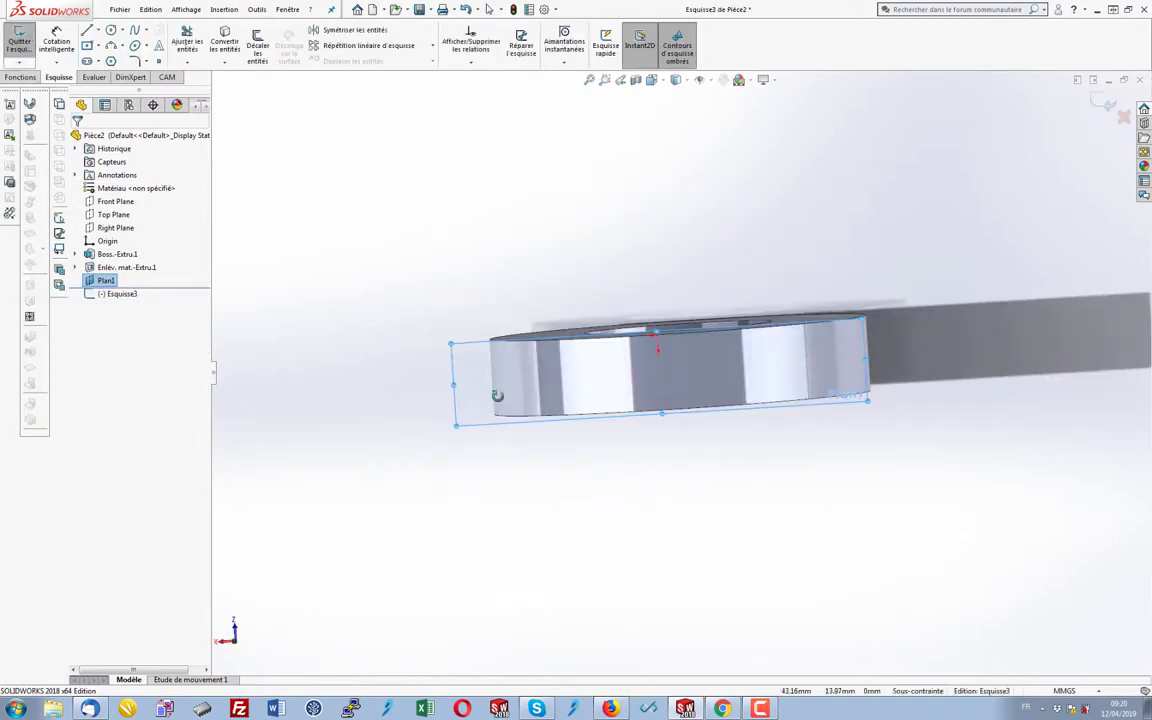
click(97, 30)
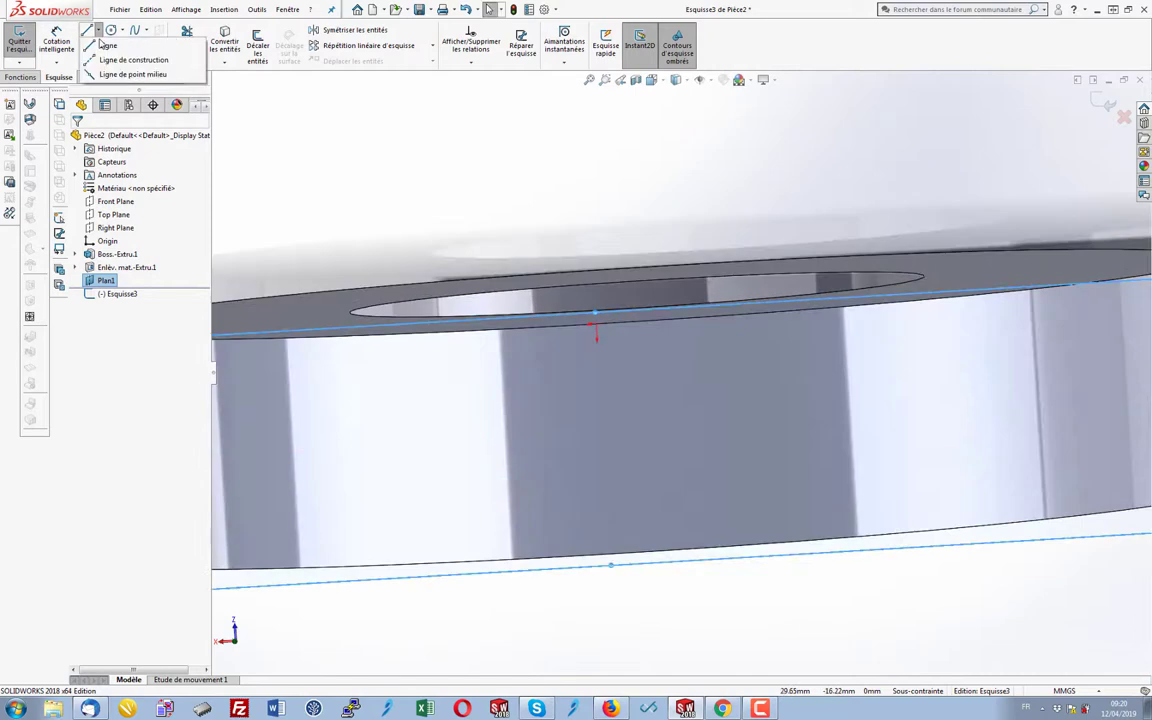
click(125, 50)
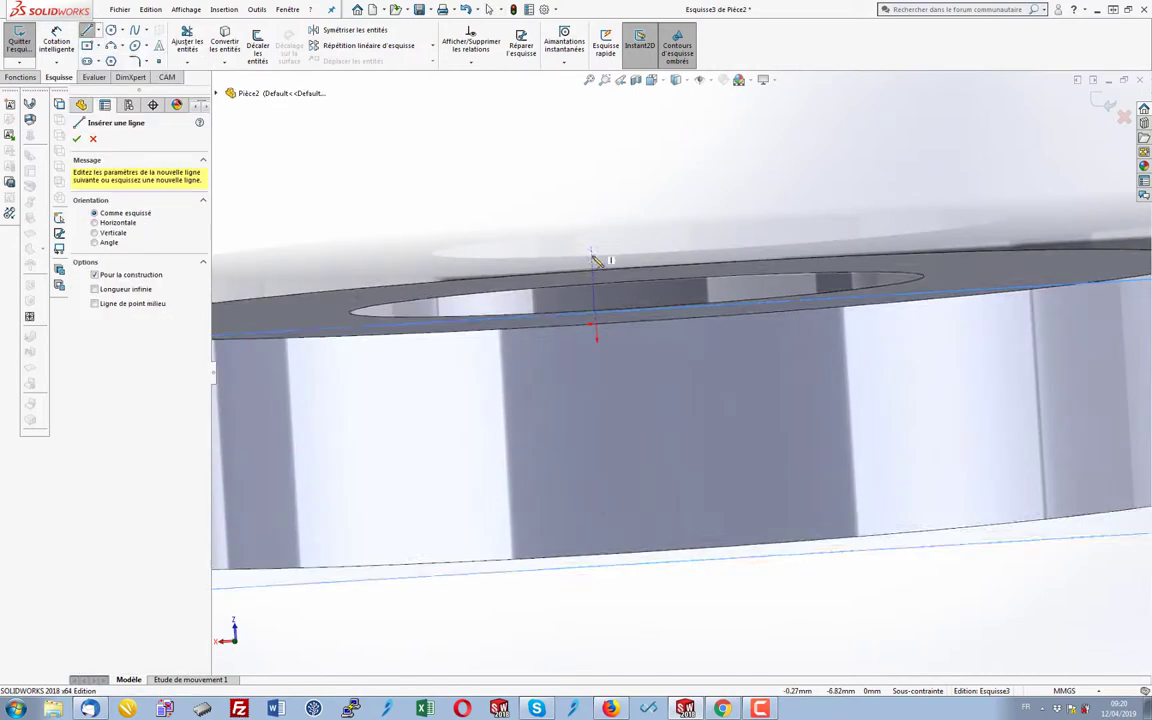
click(591, 246)
click(607, 497)
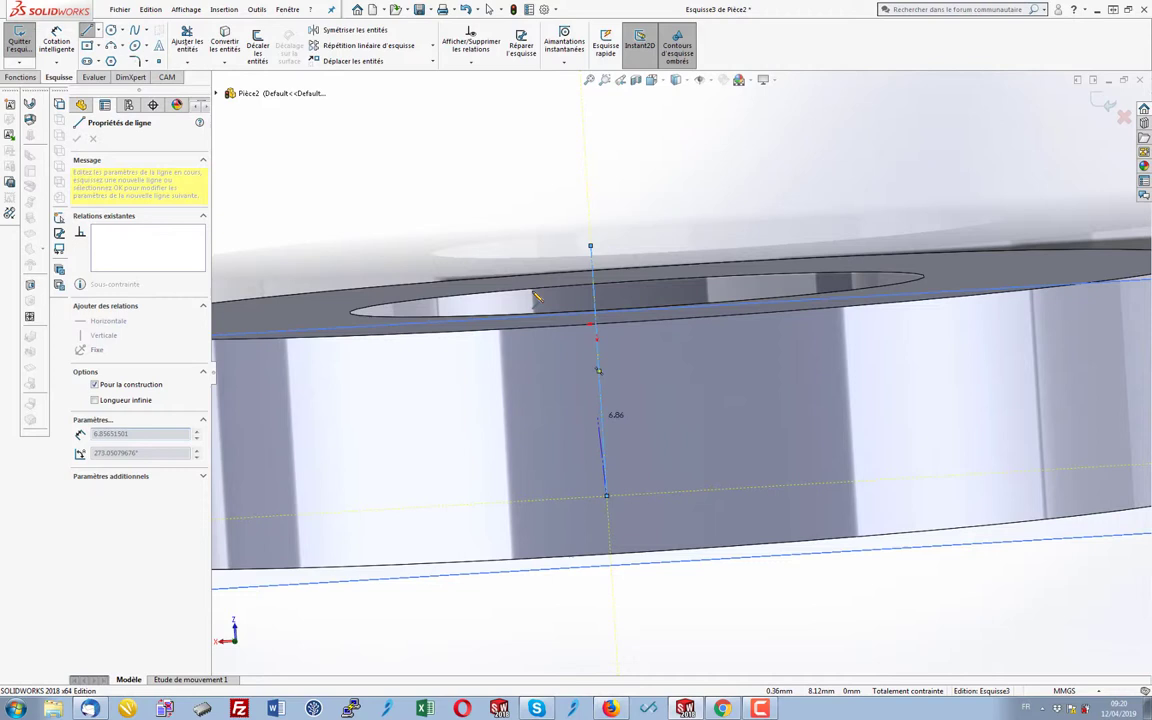
right_click(488, 174)
click(500, 184)
click(88, 31)
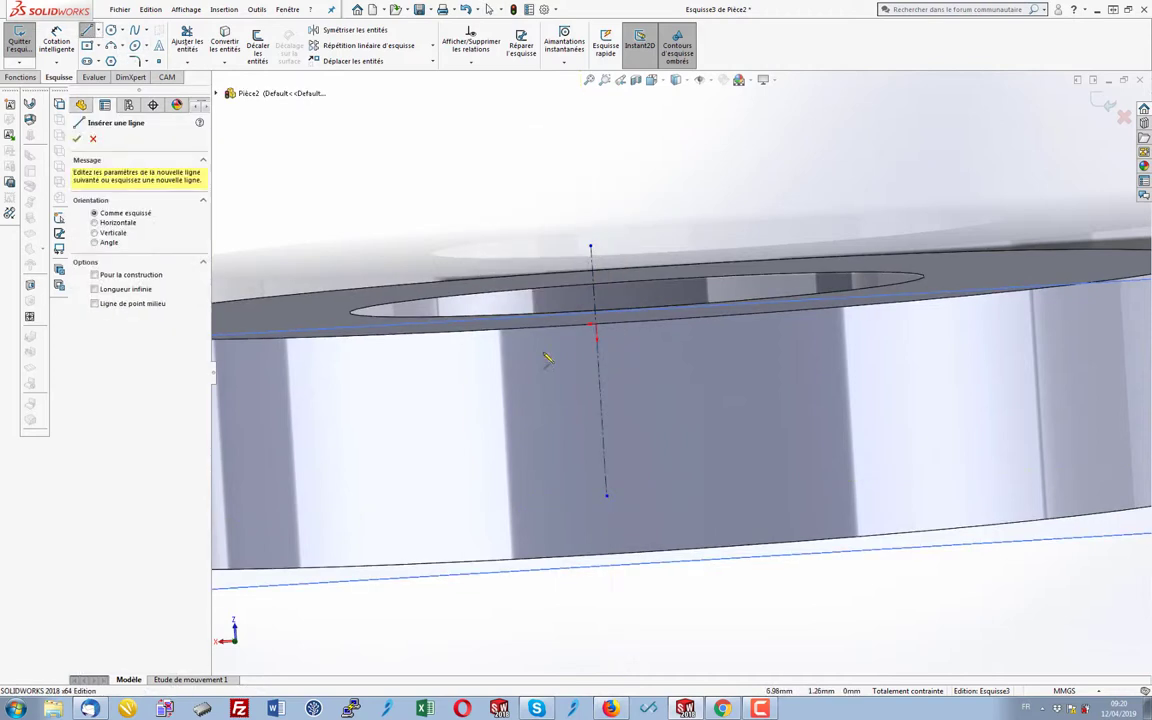
Draw a short top line and make its endpoints symmetric about the centreline.
click(663, 328)
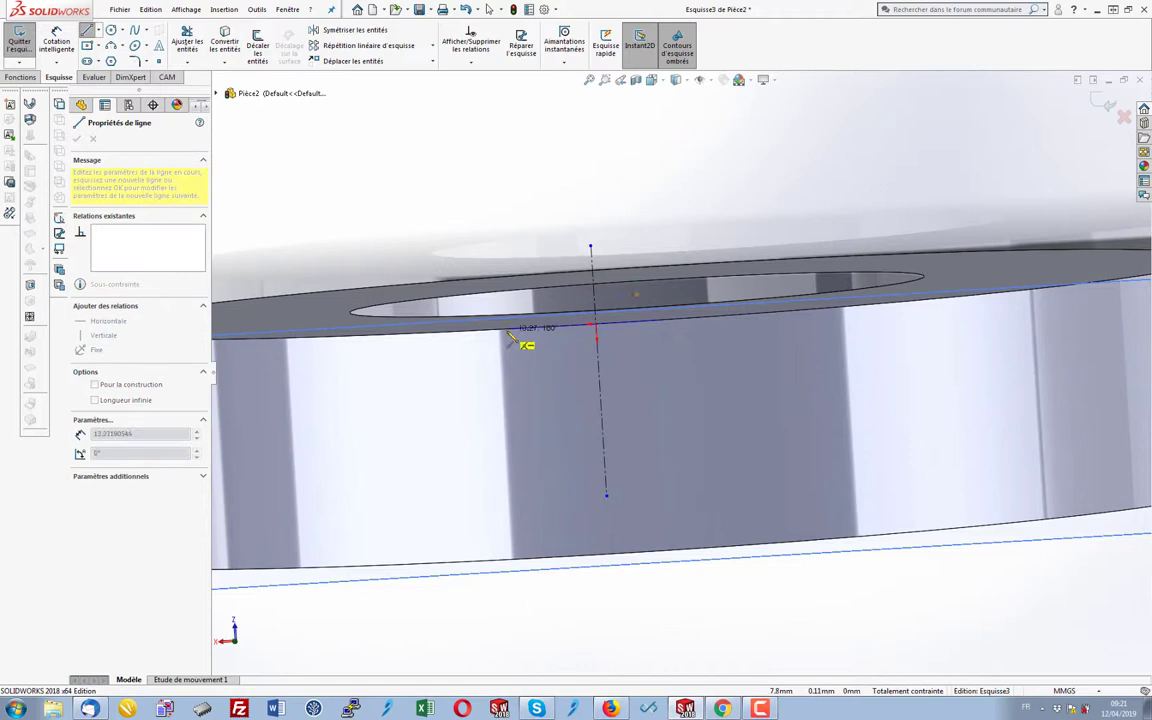
right_click(514, 180)
click(530, 195)
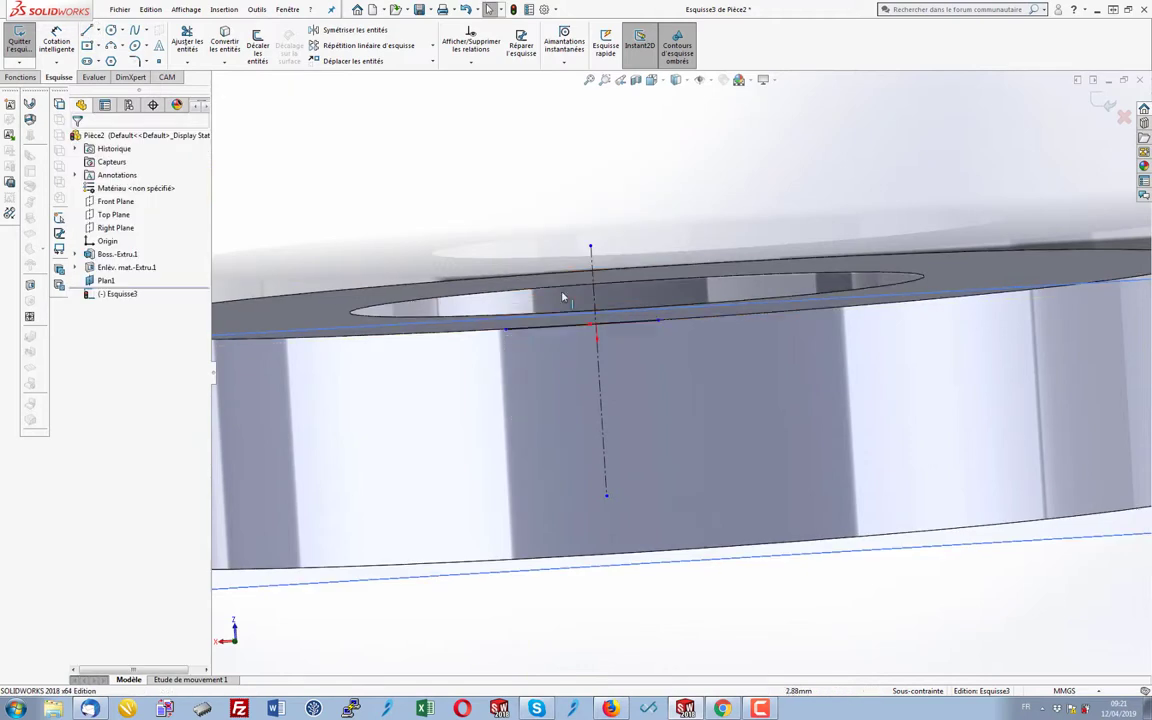
click(506, 331)
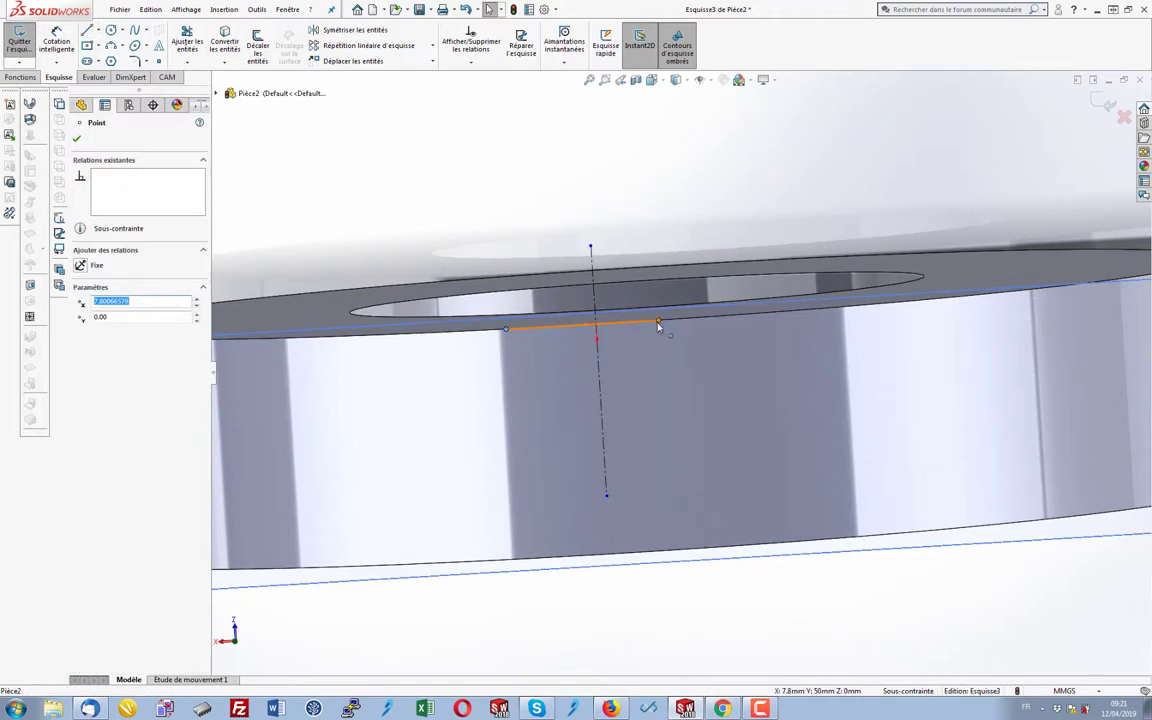
ctrl+click(600, 365)
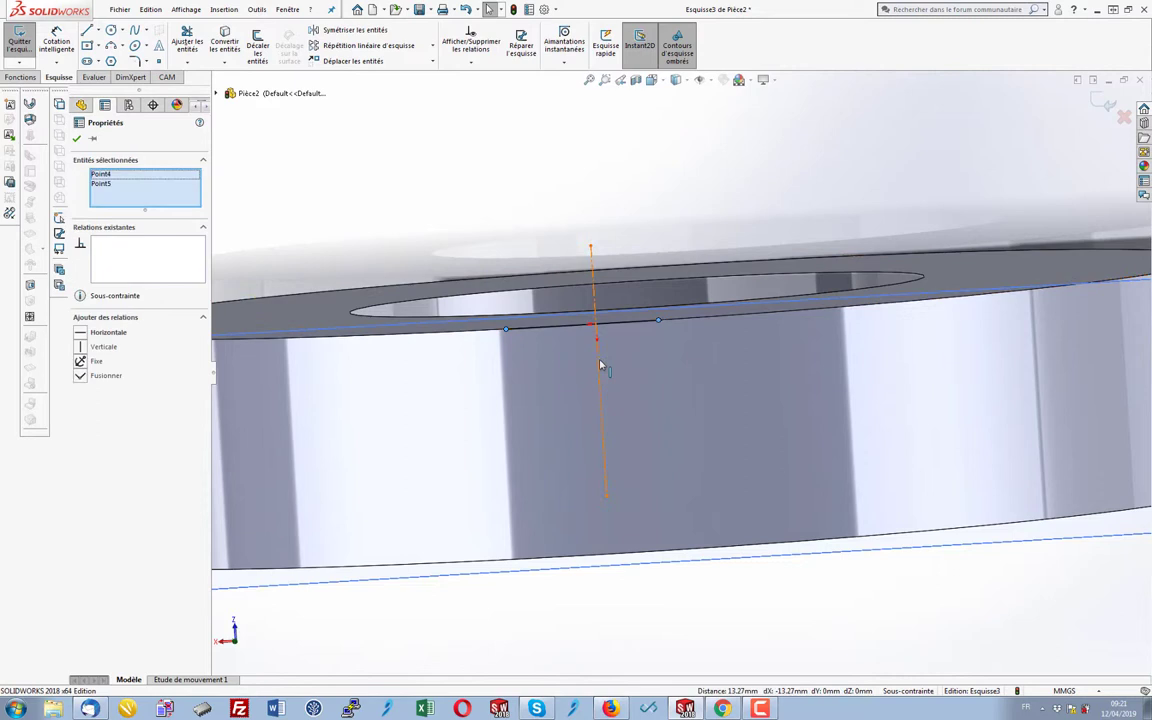
ctrl+click(600, 371)
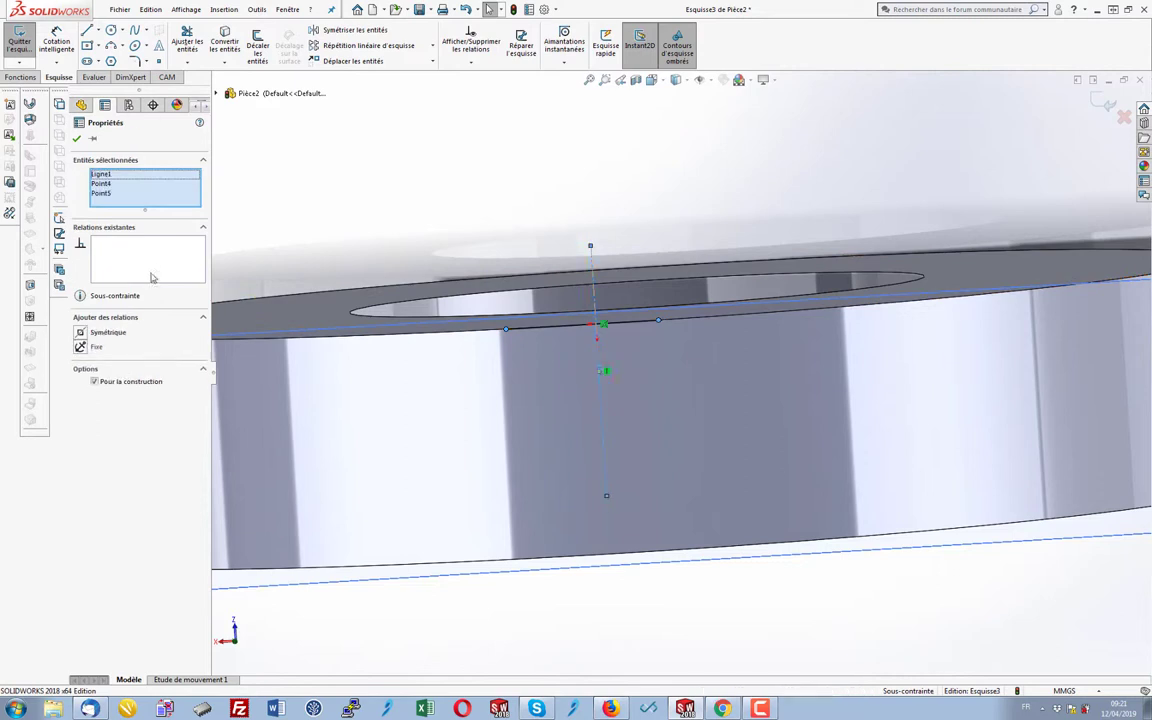
click(81, 334)
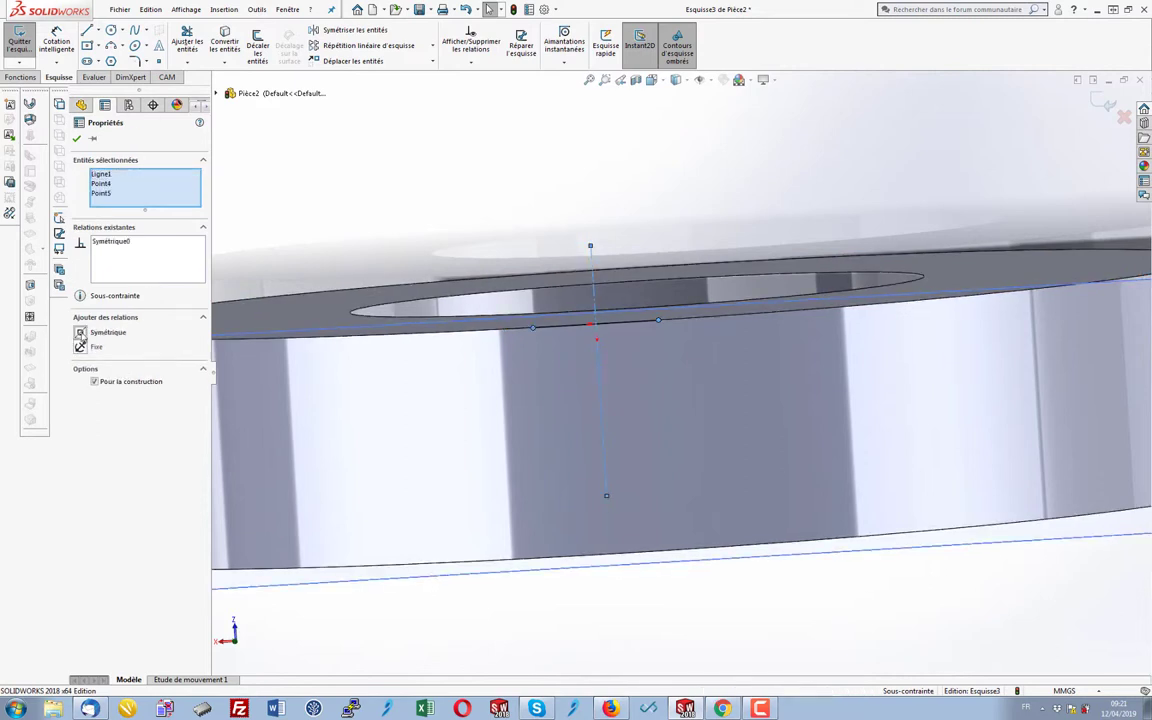
click(77, 140)
right_click(375, 149)
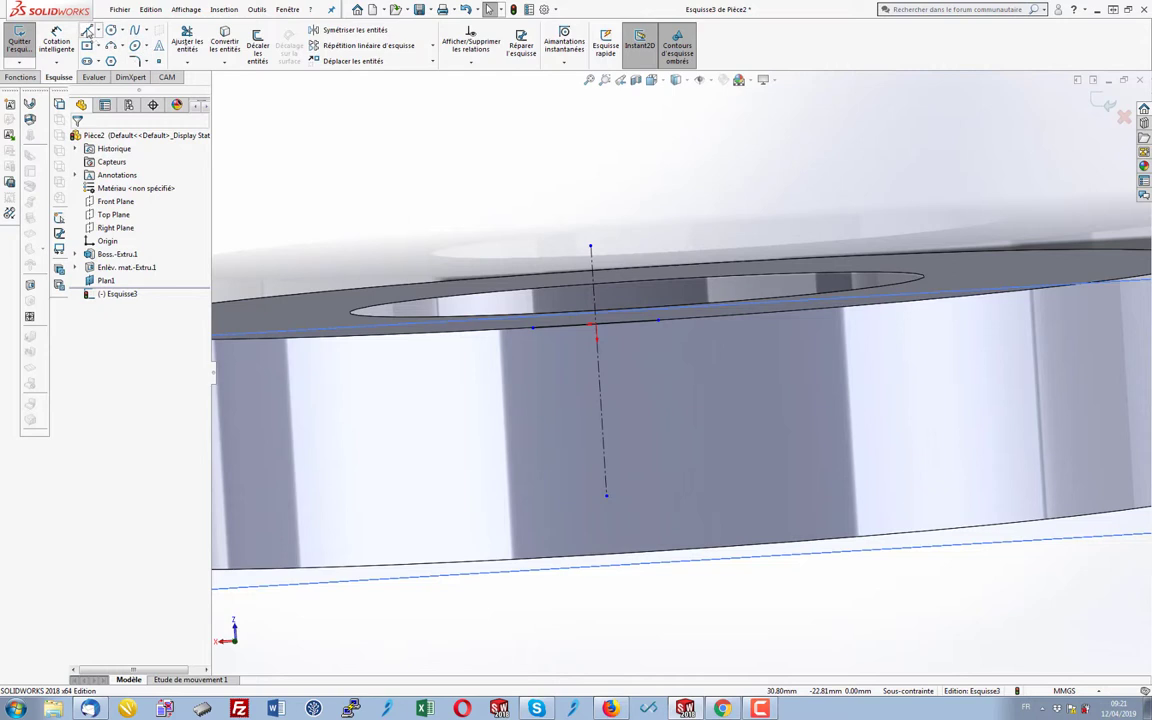
Draw a closed V triangle with its bottom tip on the centreline.
click(88, 31)
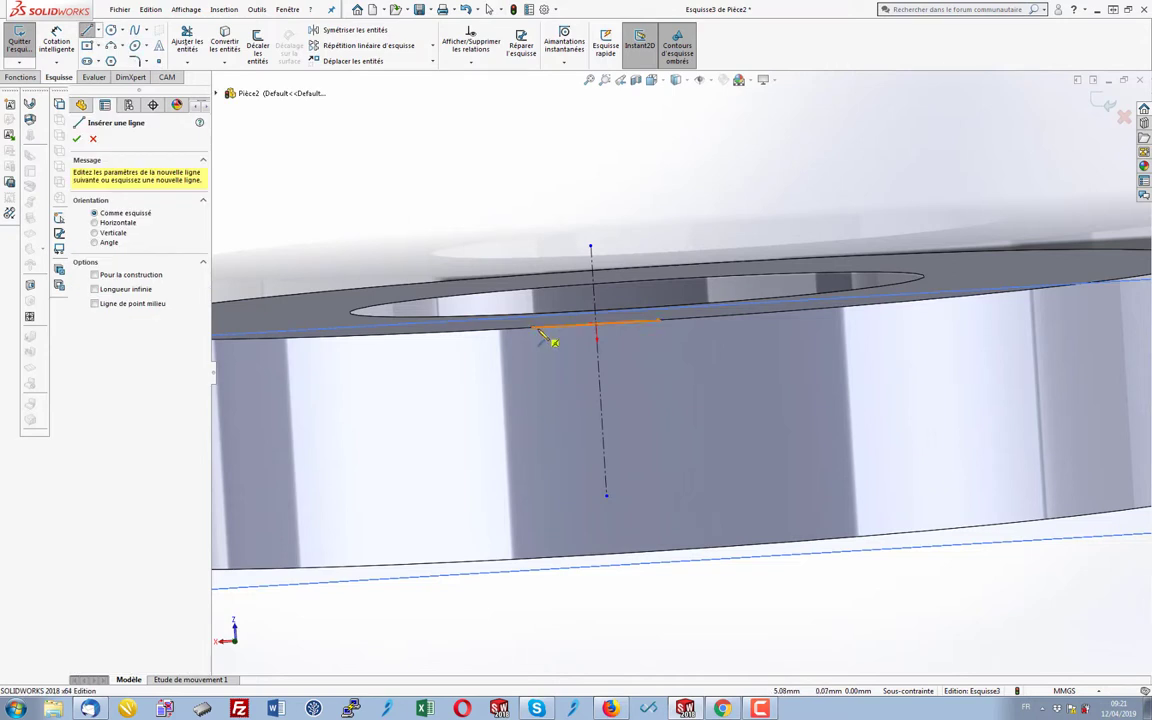
click(533, 328)
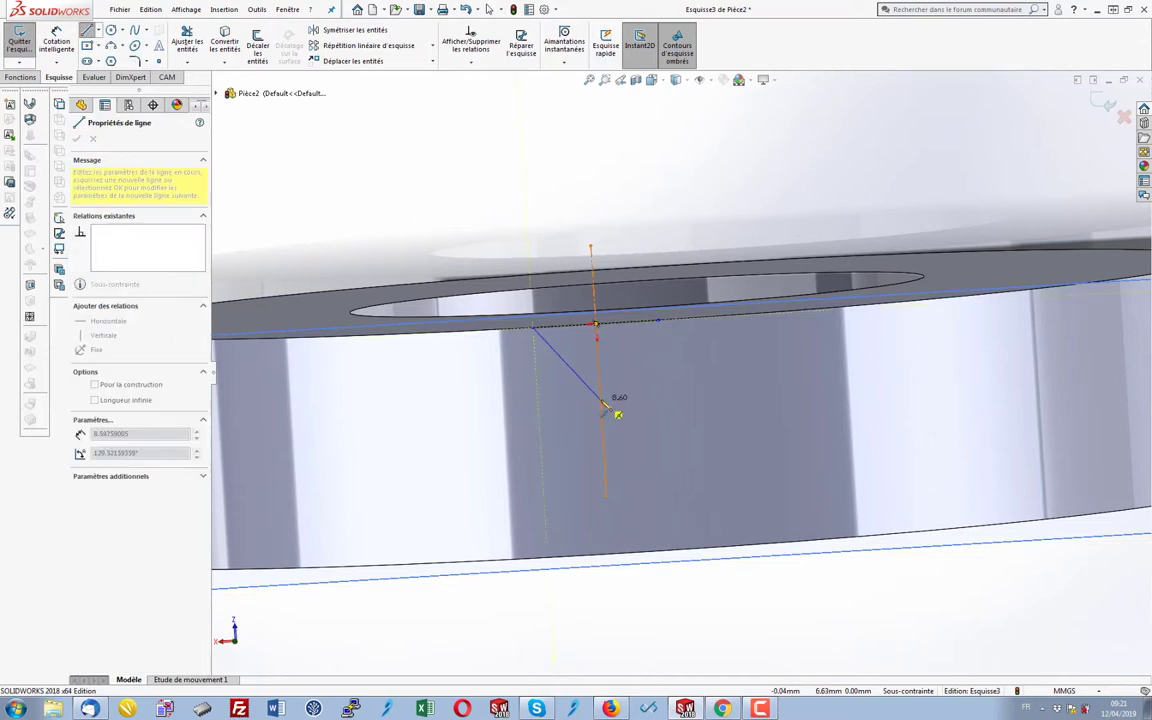
click(600, 398)
click(658, 320)
click(533, 328)
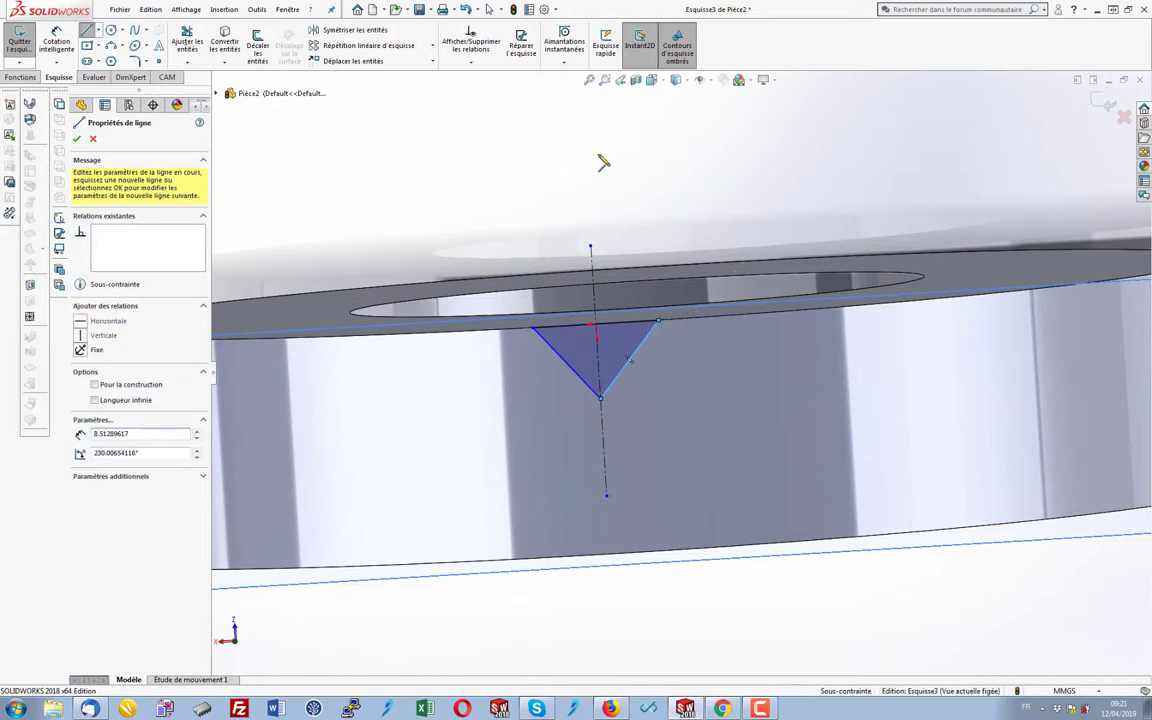
right_click(603, 162)
Dimension the angle between the V's sides to 60°.
click(625, 160)
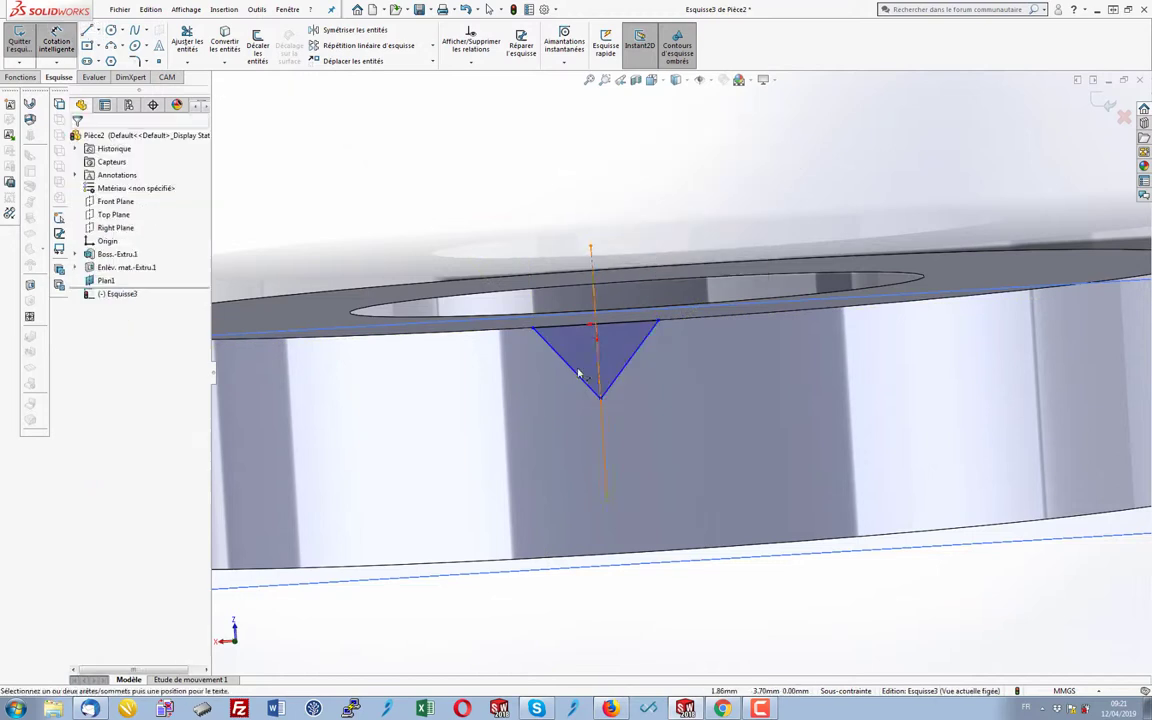
click(582, 380)
click(628, 358)
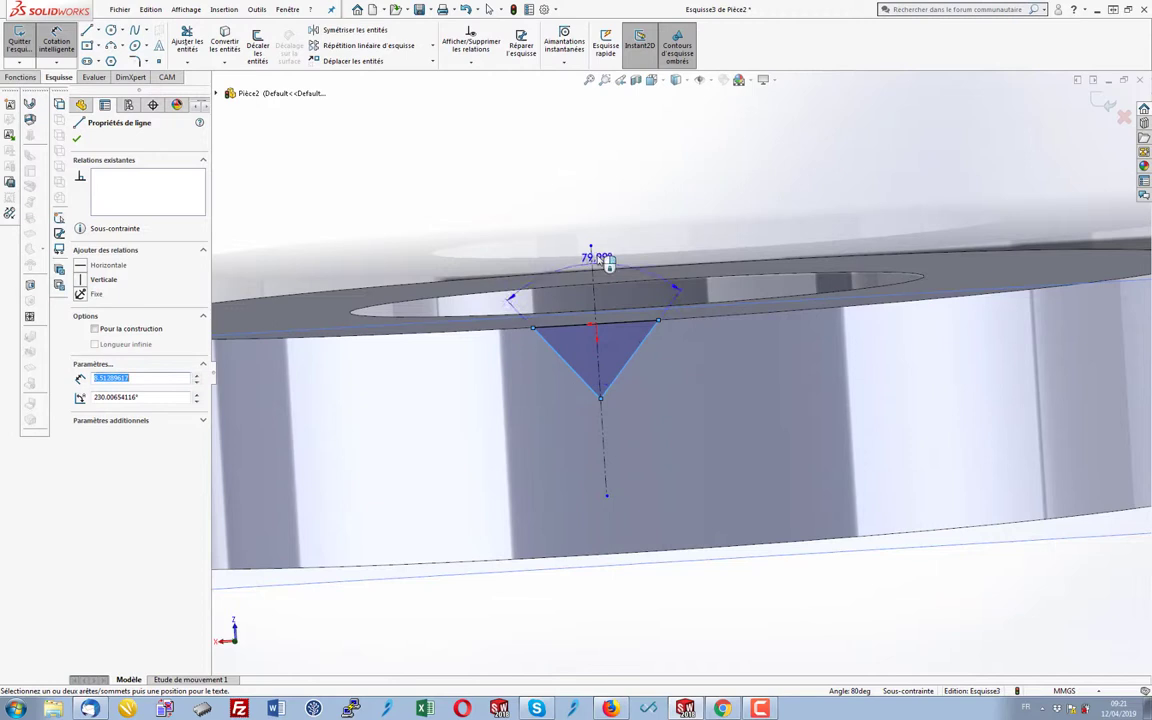
click(599, 258)
text(6)
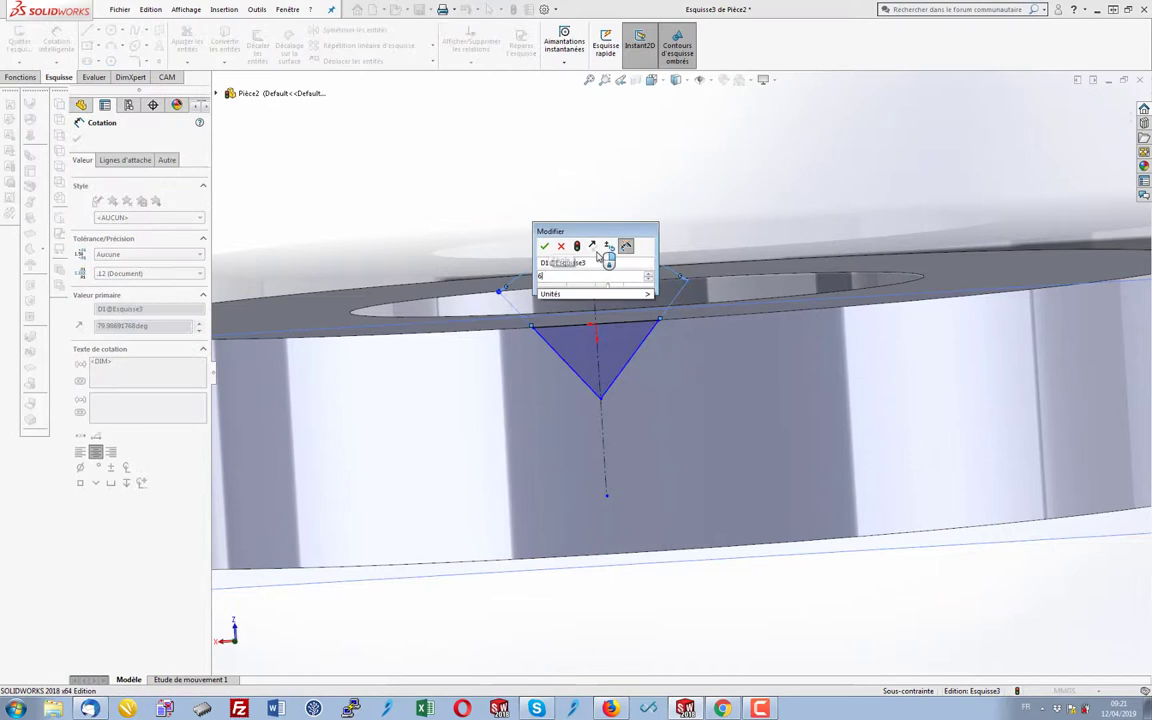
text(0)
key(Return)
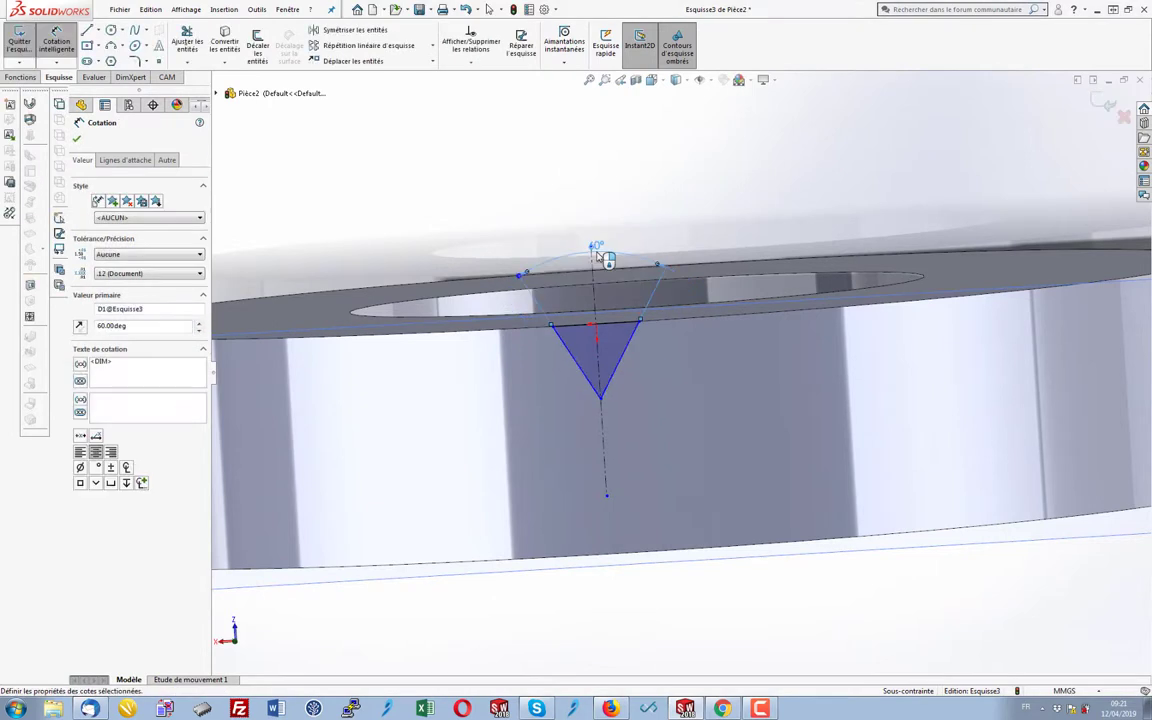
click(701, 182)
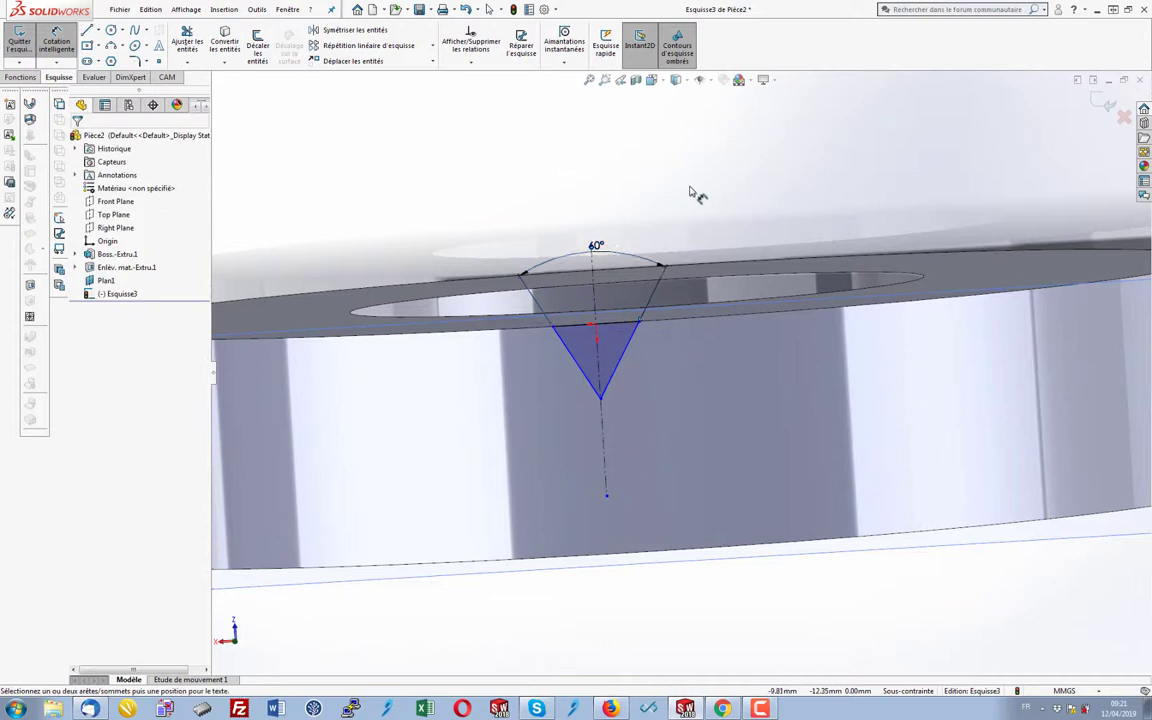
Dimension the V's depth to 7 mm and exit the sketch.
click(617, 329)
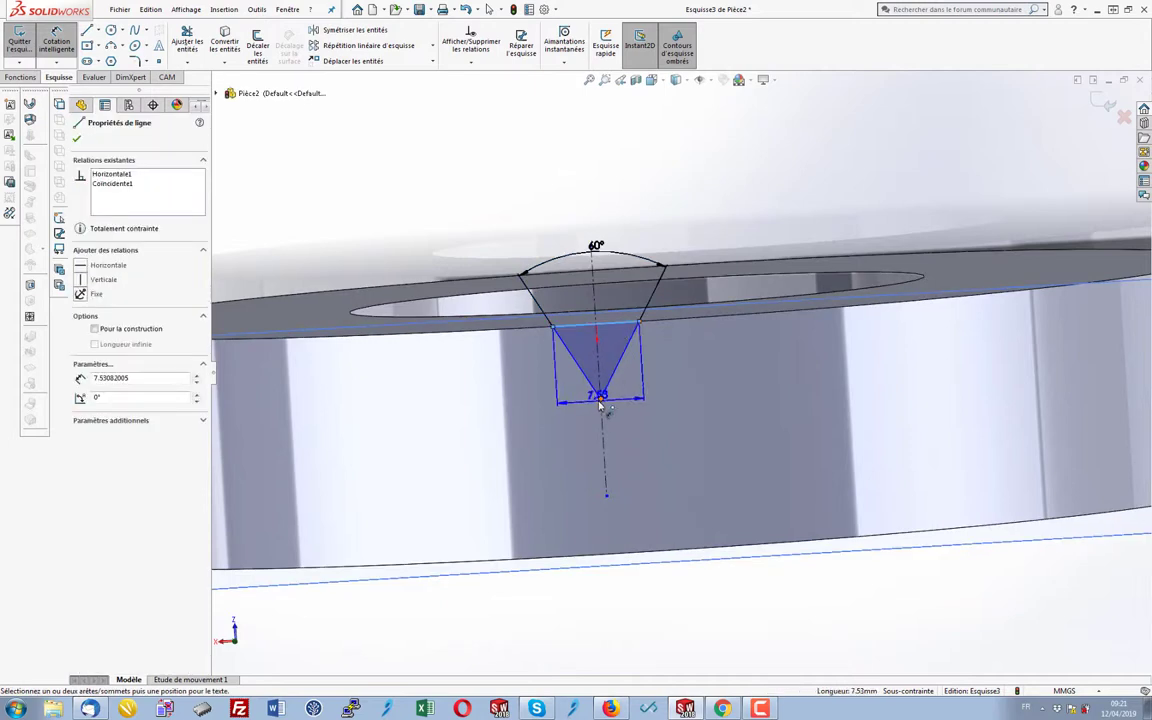
click(601, 398)
click(686, 372)
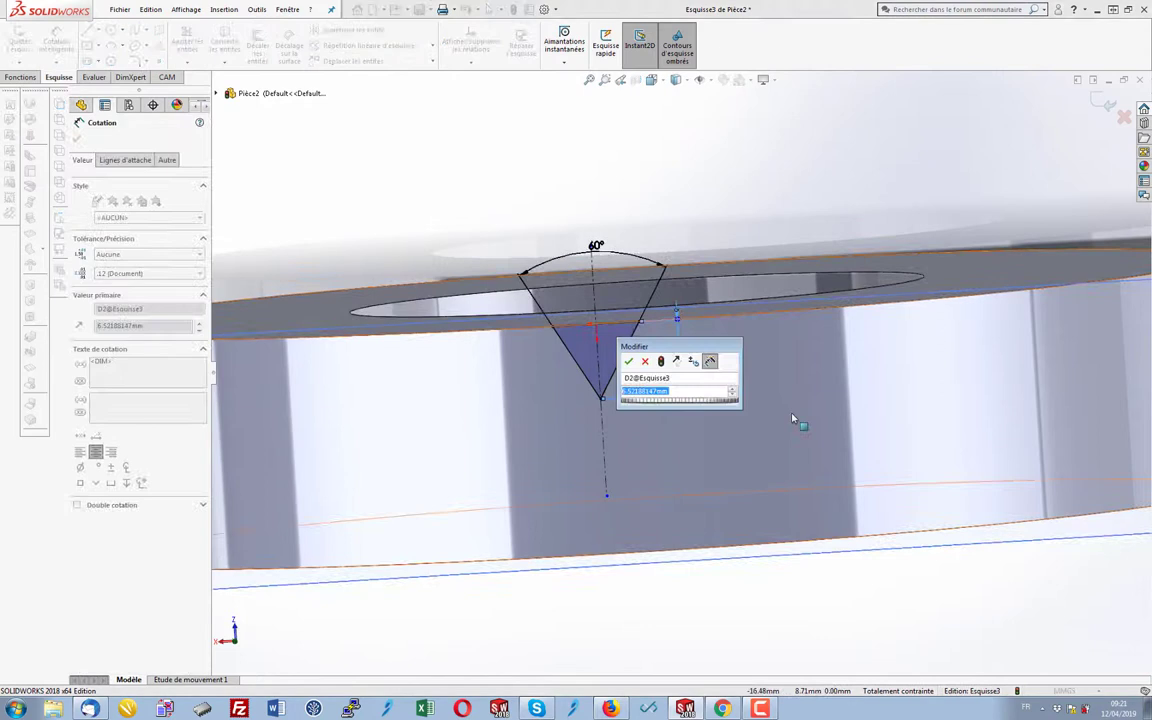
text(7)
key(Return)
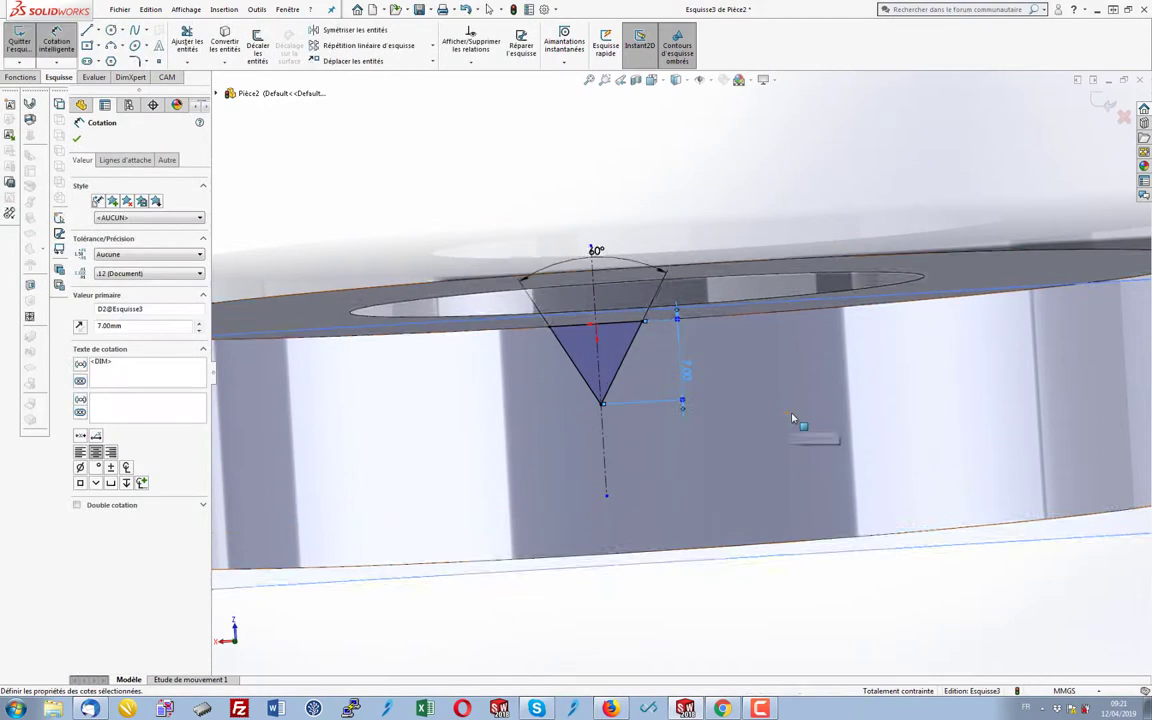
click(1103, 108)
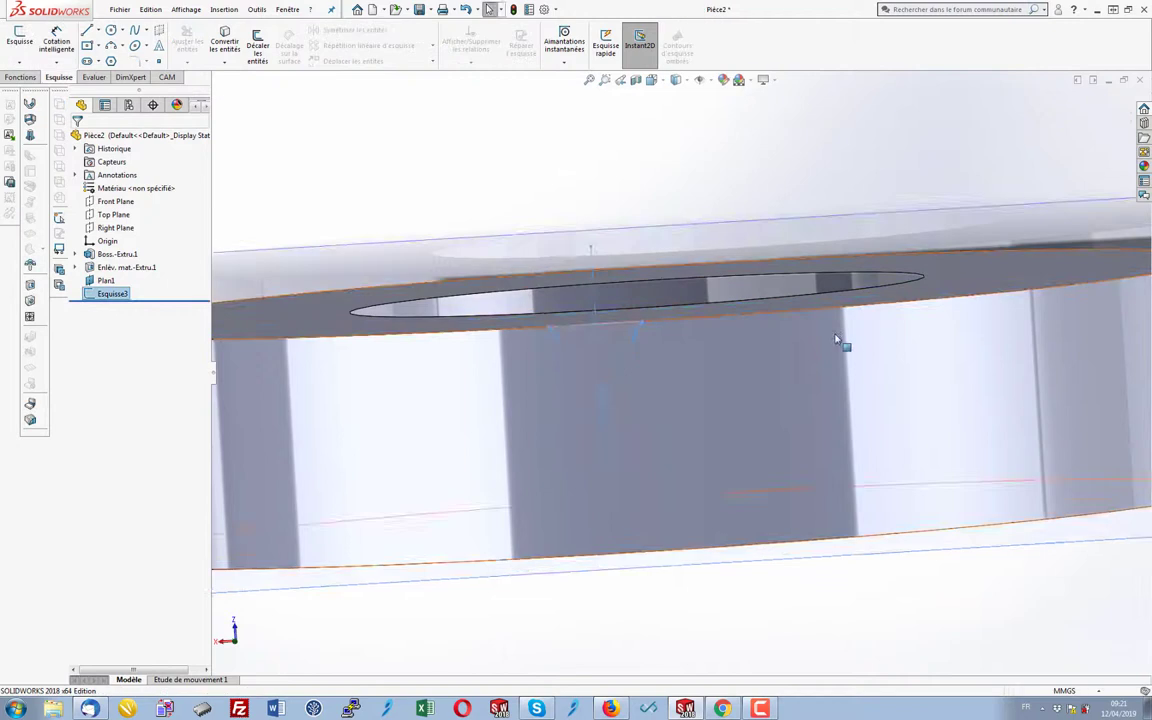
scroll(800, 350, up, 5)
mouse_move(771, 362)
middle_down()
mouse_move(680, 372)
mouse_move(617, 404)
middle_up()
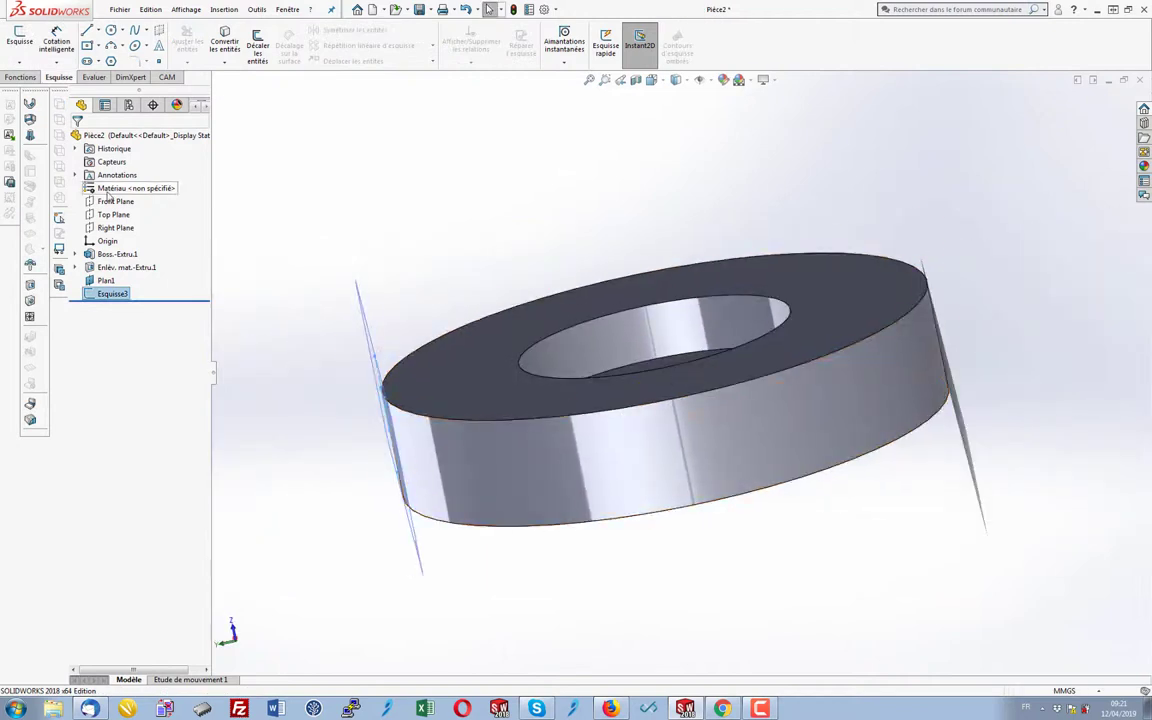
click(113, 201)
mouse_move(488, 300)
middle_down()
mouse_move(520, 264)
mouse_move(509, 257)
middle_up()
click(19, 40)
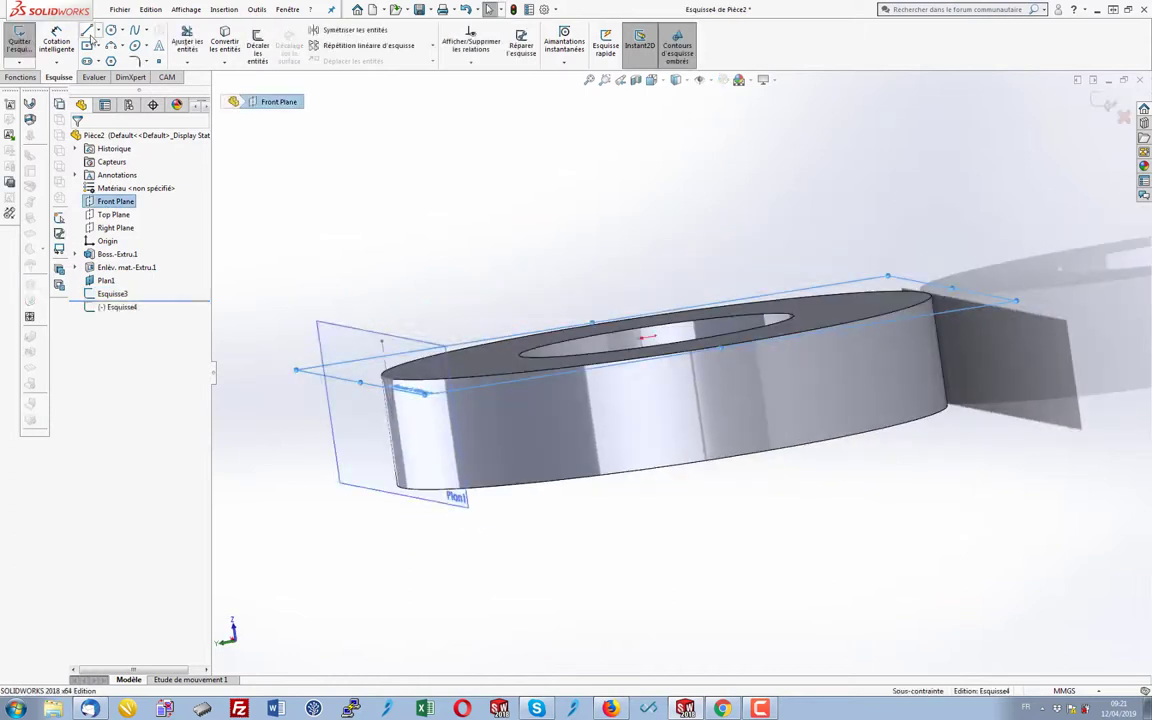
scroll(478, 411, down, 2)
scroll(489, 404, down, 2)
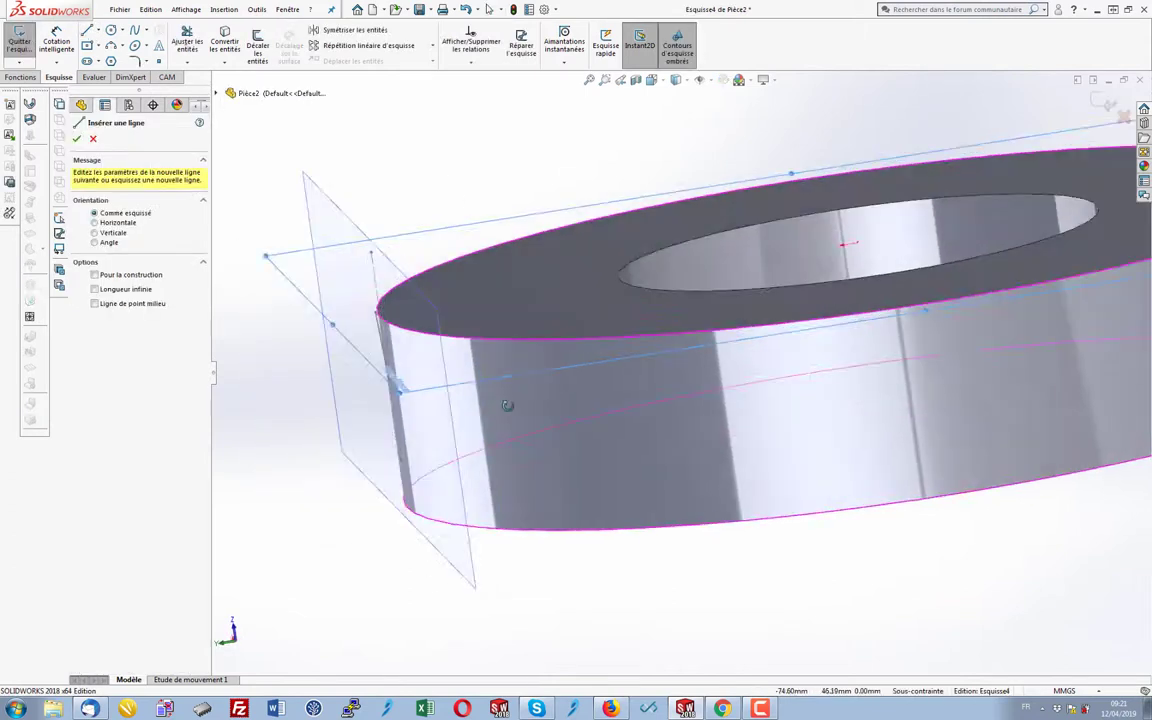
scroll(507, 404, down, 1)
middle_drag(736, 384, 726, 327)
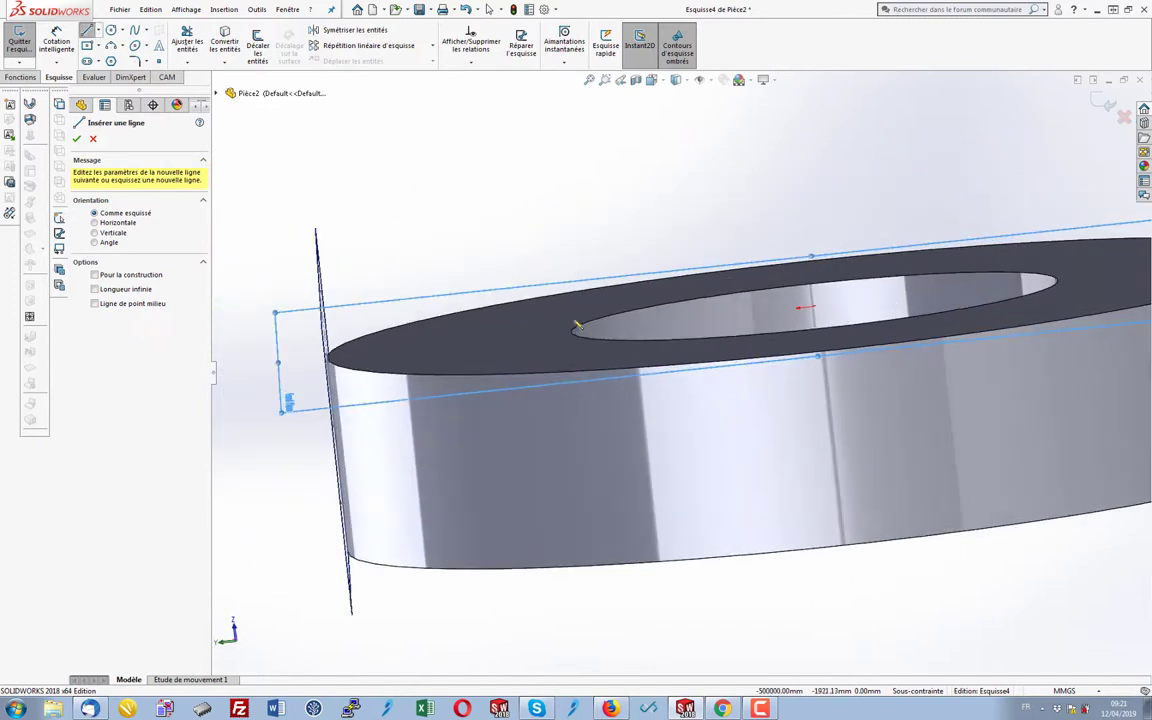
middle_drag(554, 380, 438, 436)
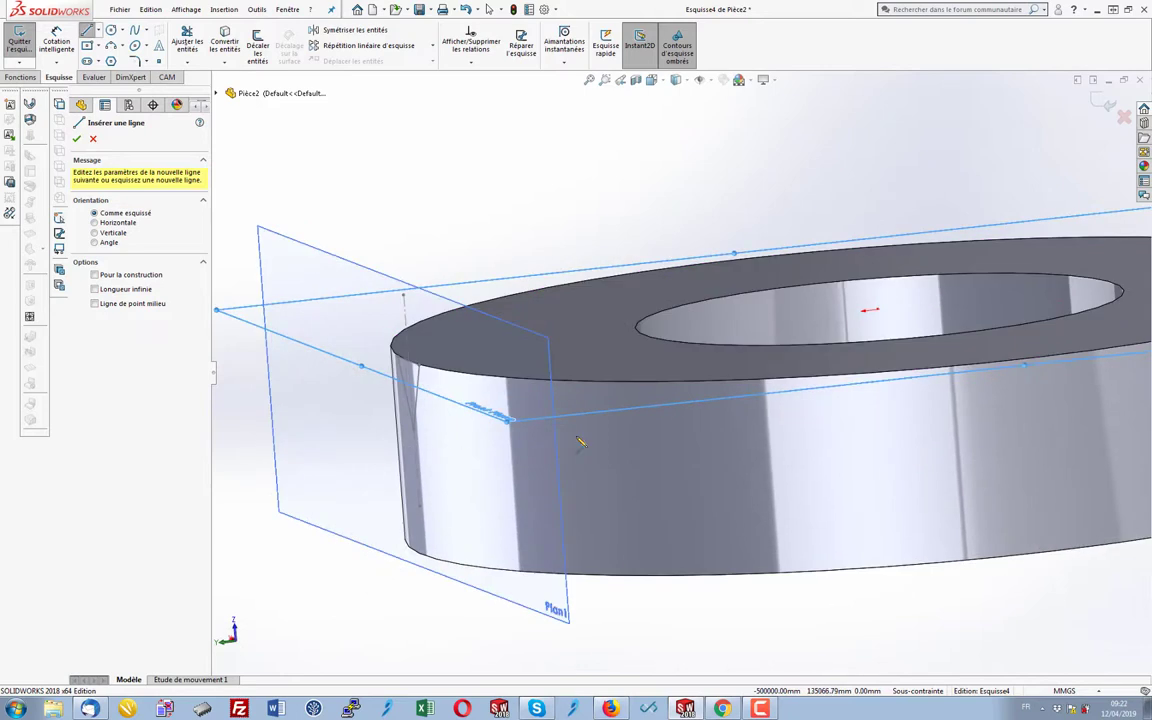
middle_drag(662, 260, 190, 182)
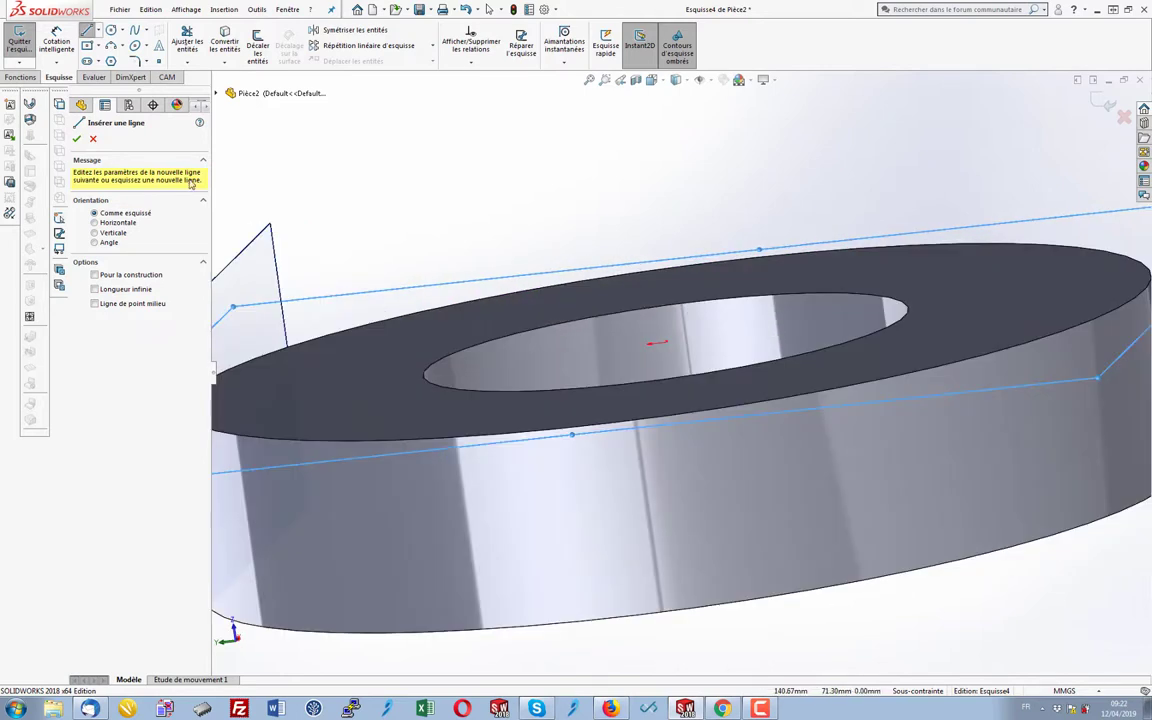
click(91, 140)
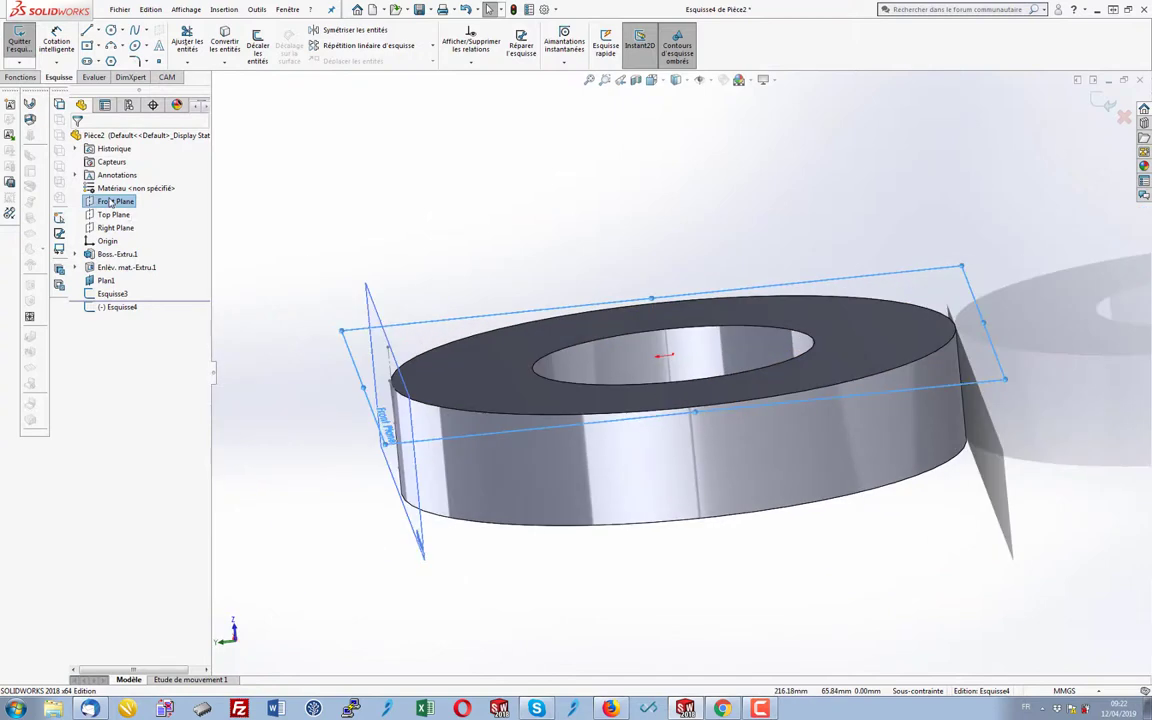
click(112, 228)
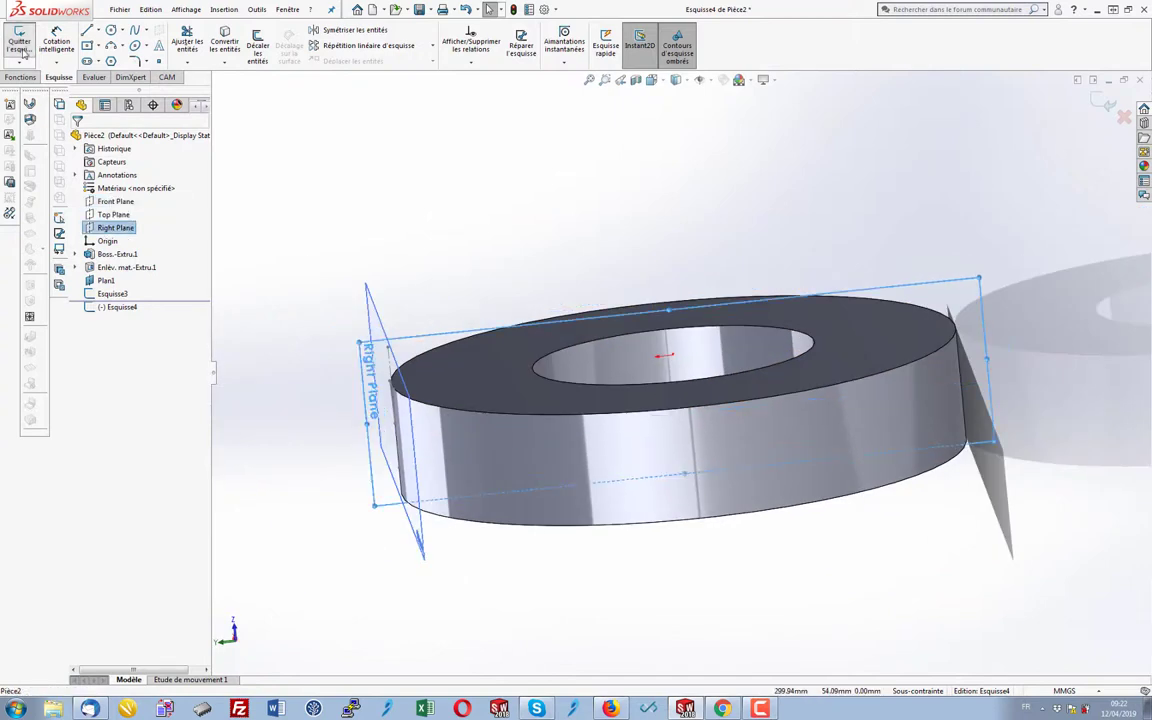
click(1125, 118)
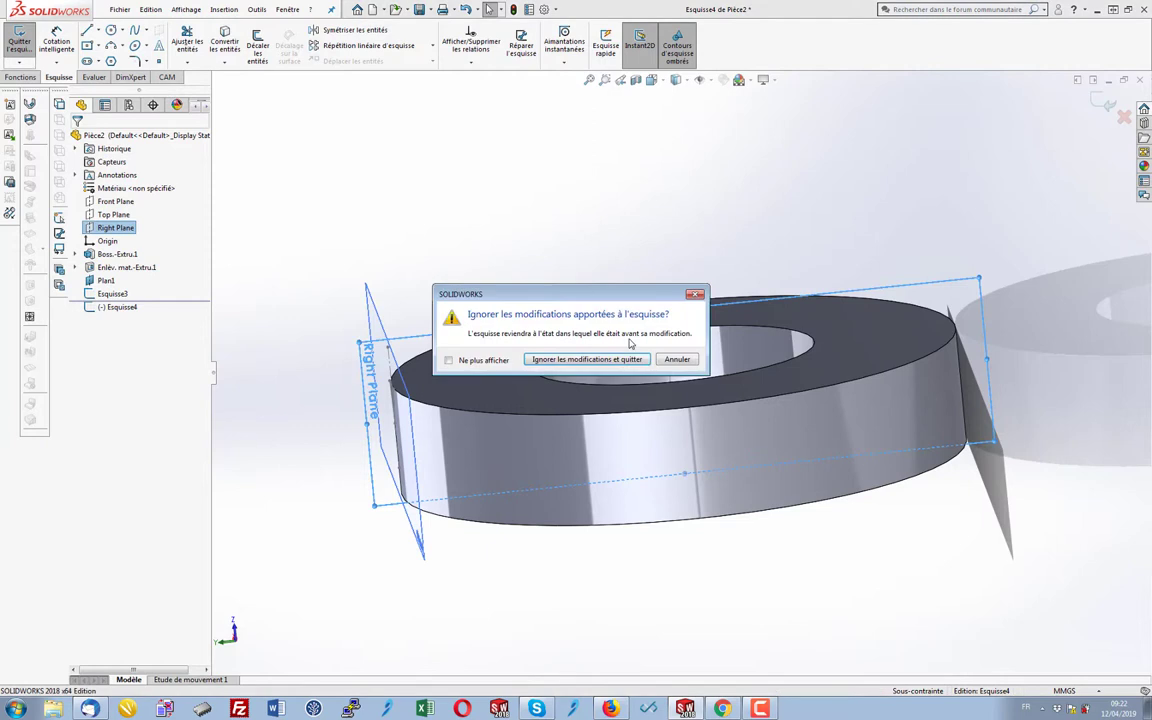
click(587, 360)
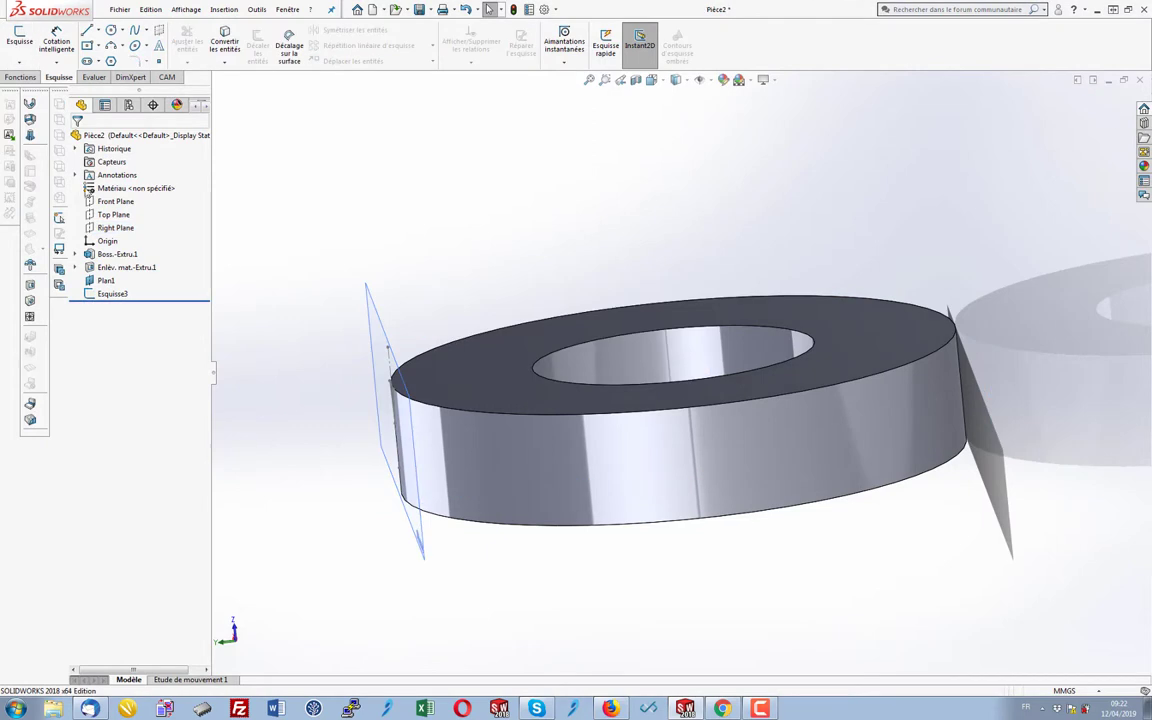
Start a line sketch on the Right Plane.
click(115, 228)
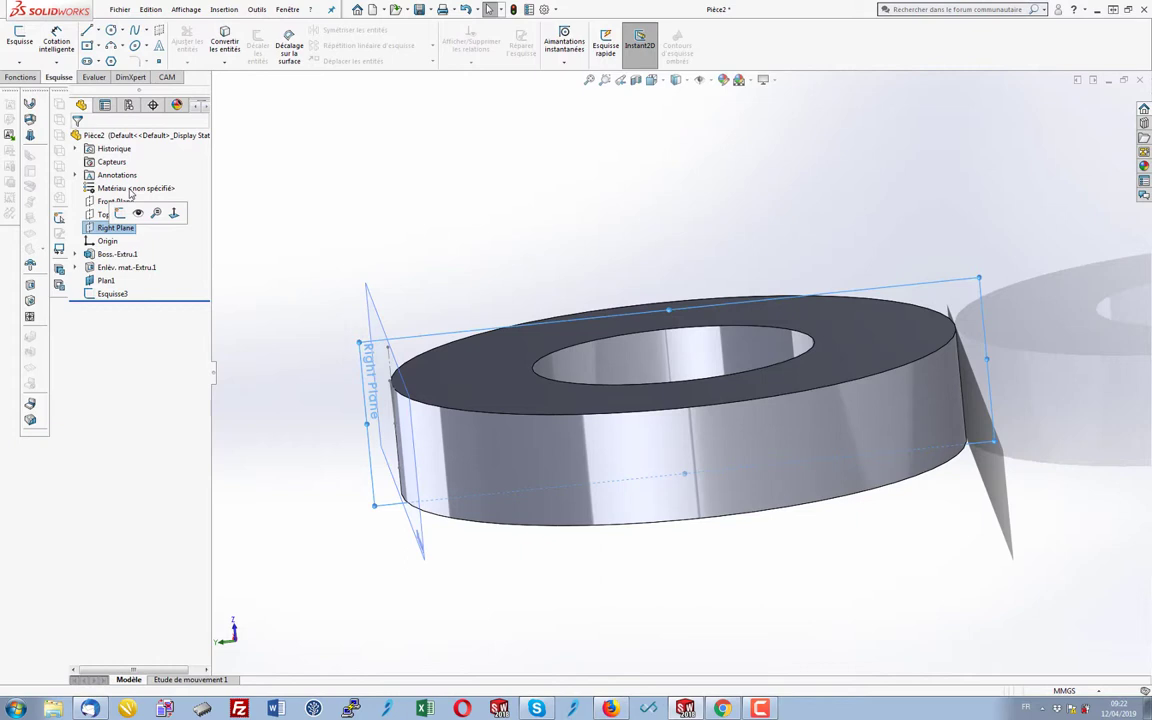
click(19, 40)
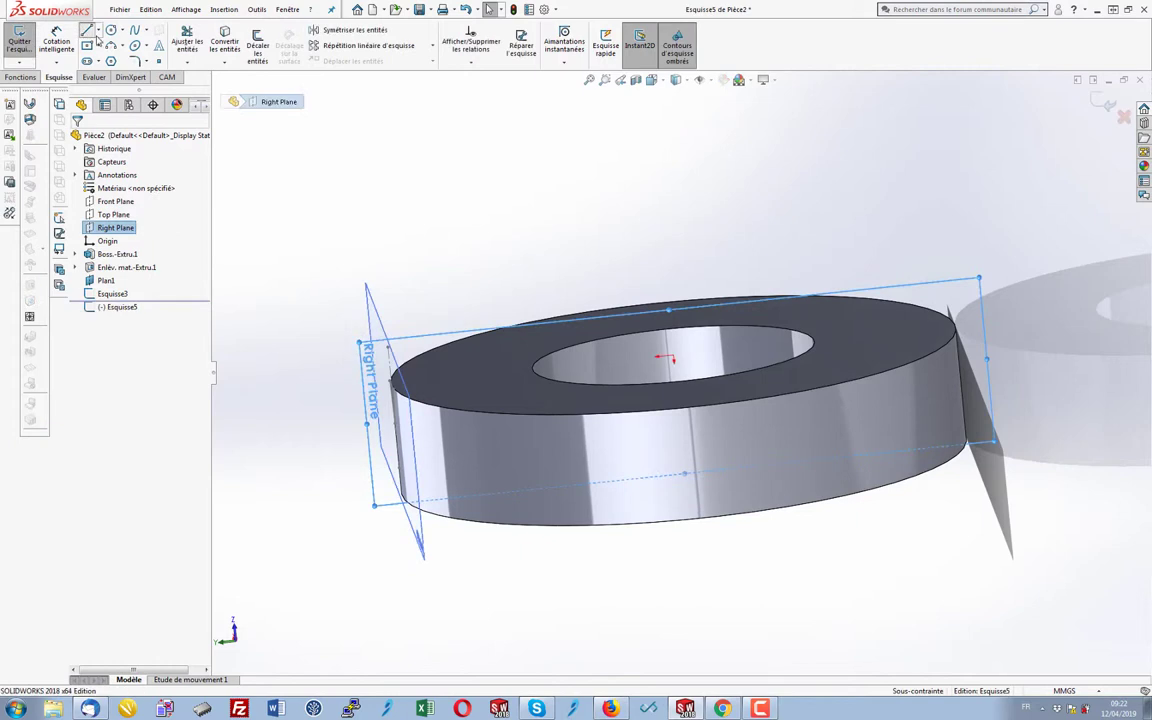
click(87, 30)
scroll(450, 437, down, 2)
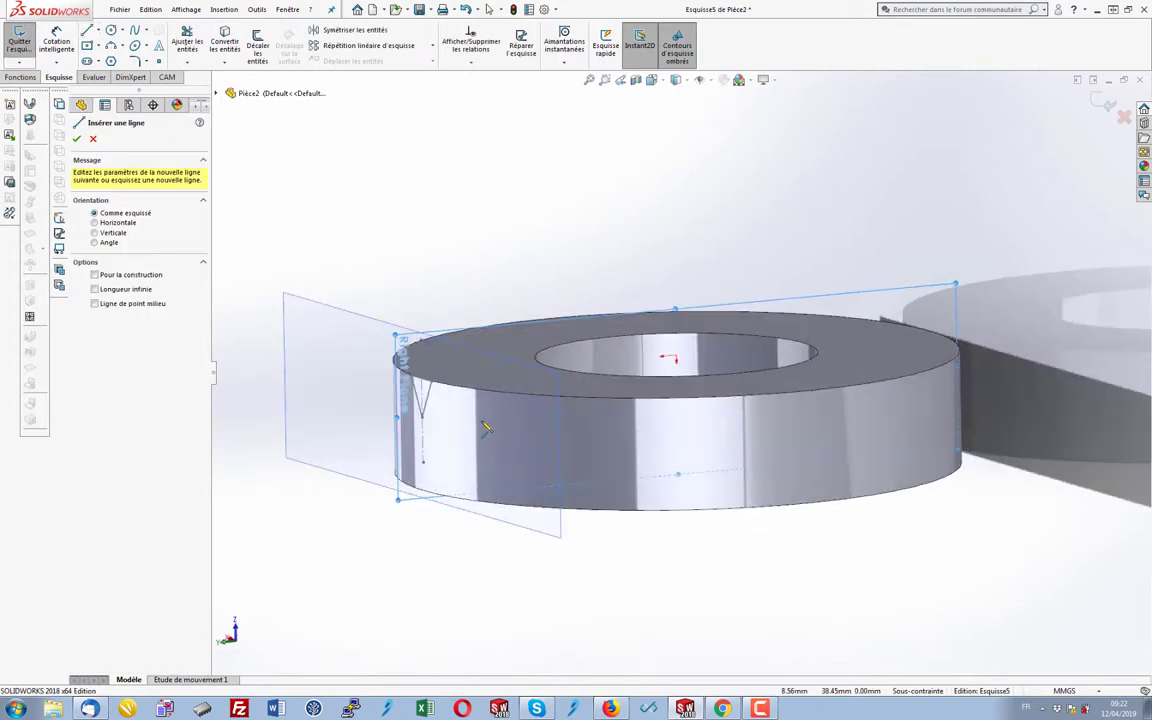
scroll(460, 420, down, 5)
Draw a line from the V's bottom tip to the sketch origin and close Esquisse5.
click(446, 373)
scroll(805, 329, up, 3)
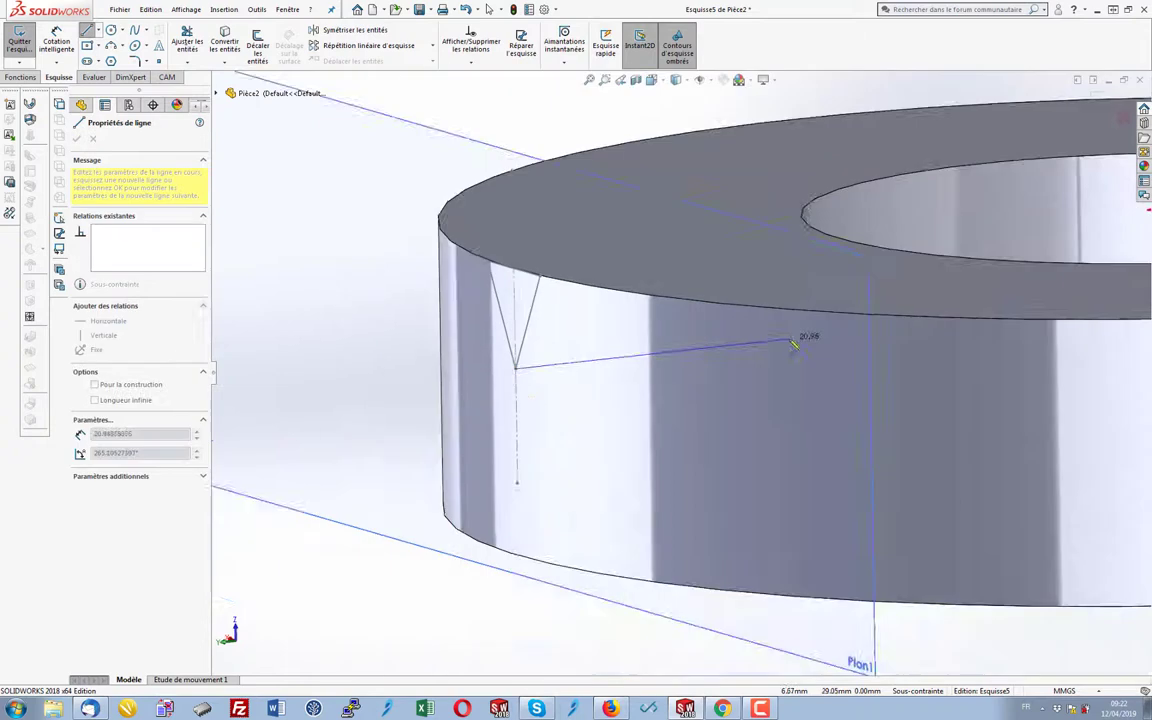
scroll(880, 310, down, 5)
click(869, 272)
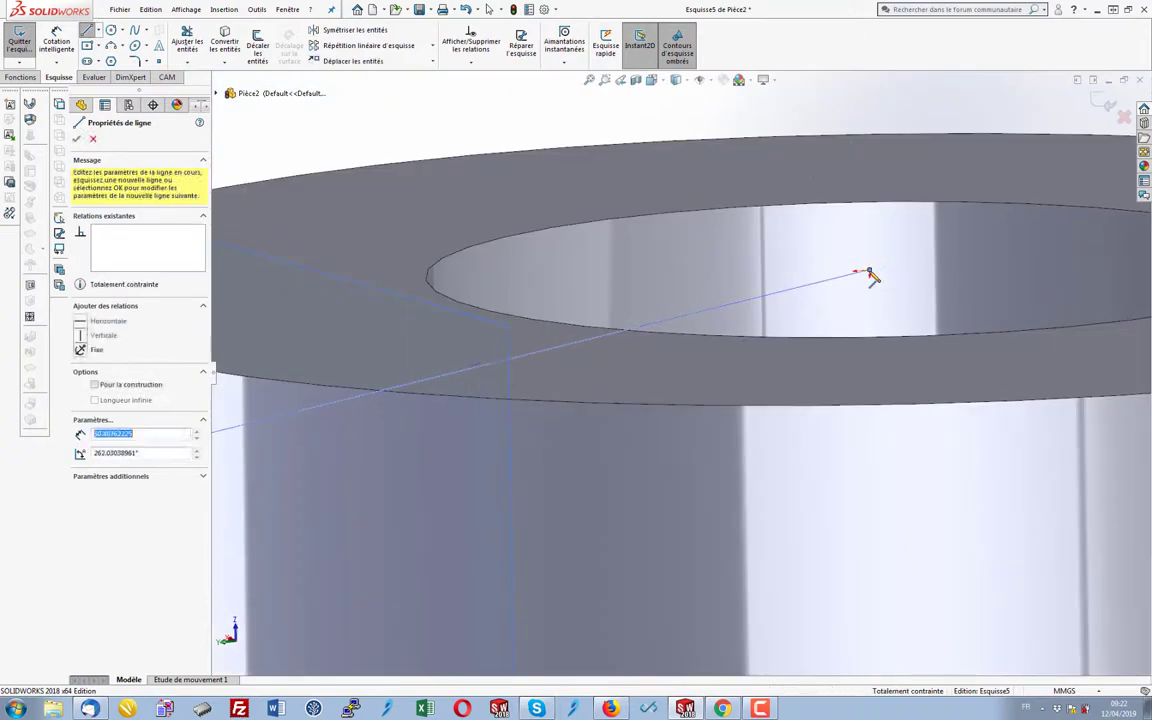
right_click(790, 107)
click(828, 119)
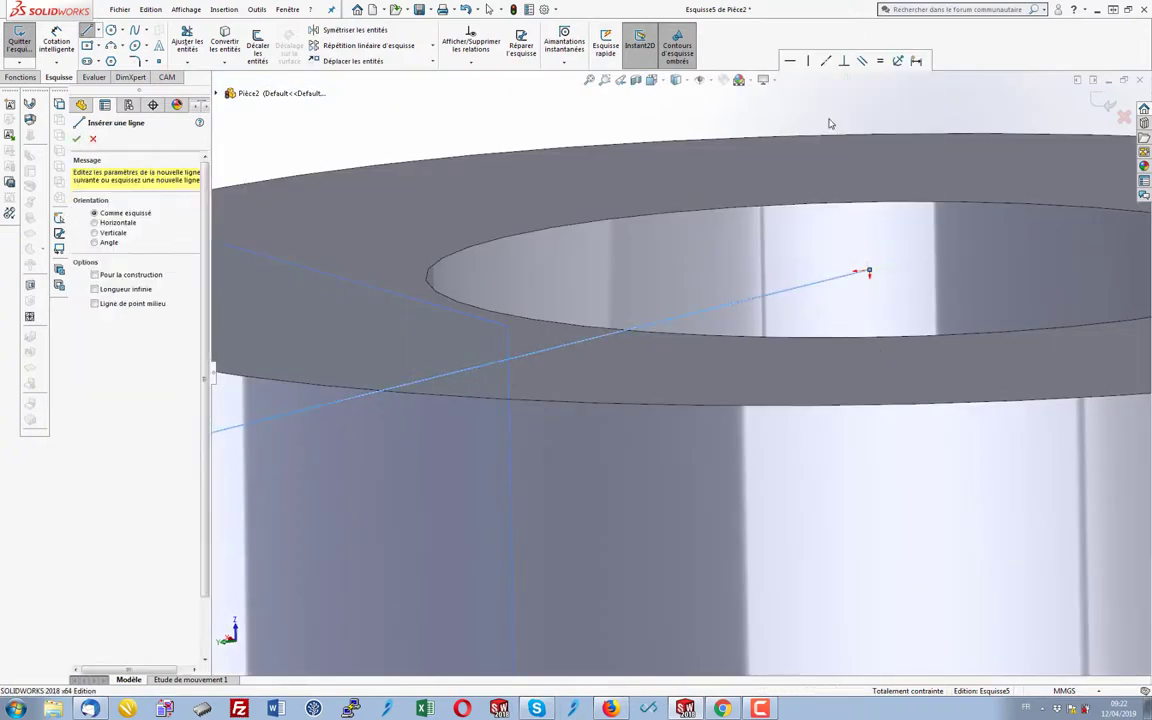
key(Escape)
click(1108, 104)
Start a new line sketch on the Front Plane.
scroll(700, 411, up, 2)
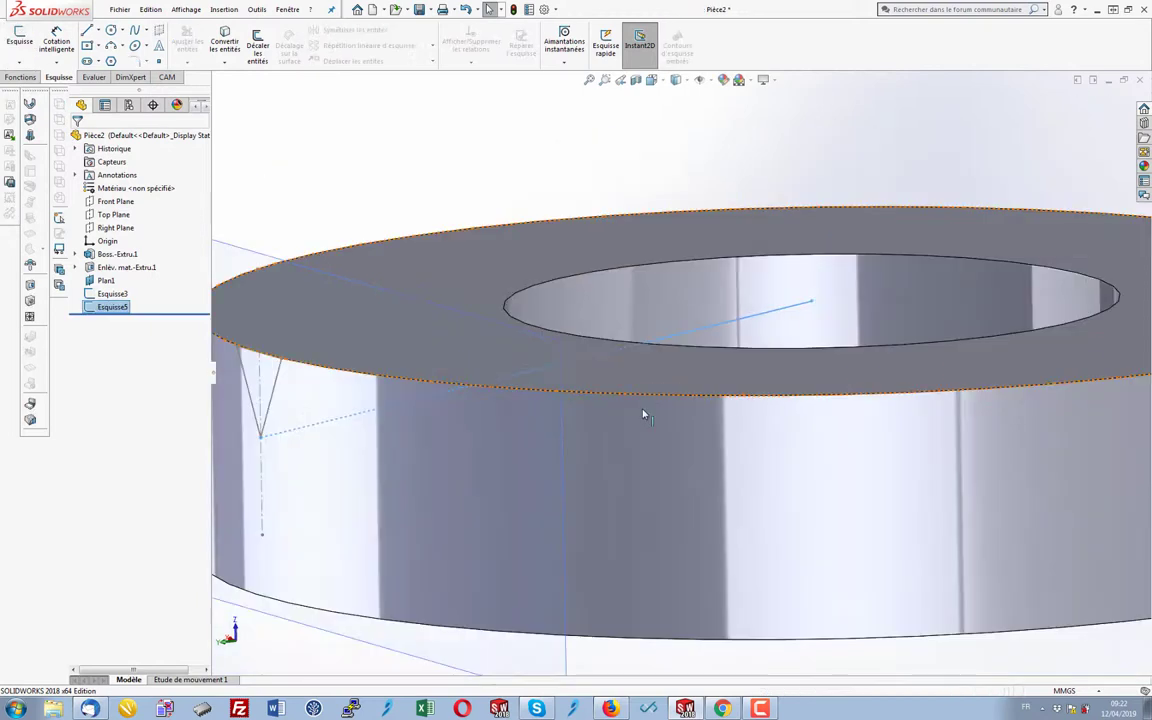
scroll(612, 393, up, 2)
scroll(583, 408, up, 2)
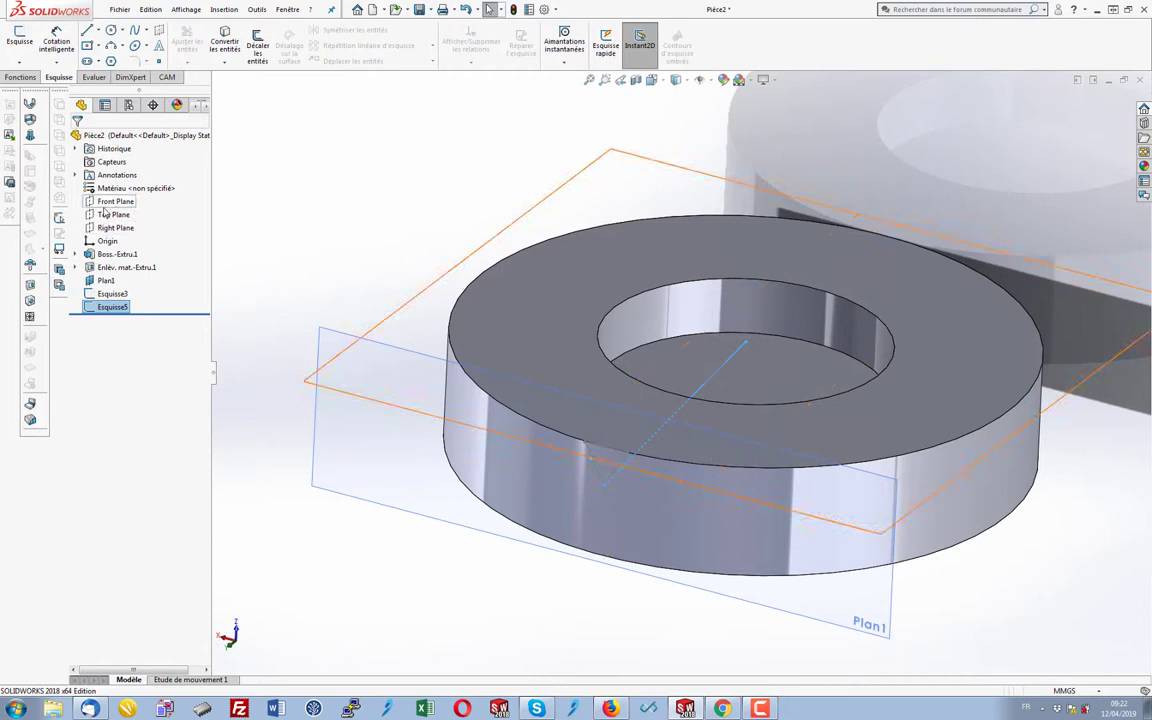
click(106, 203)
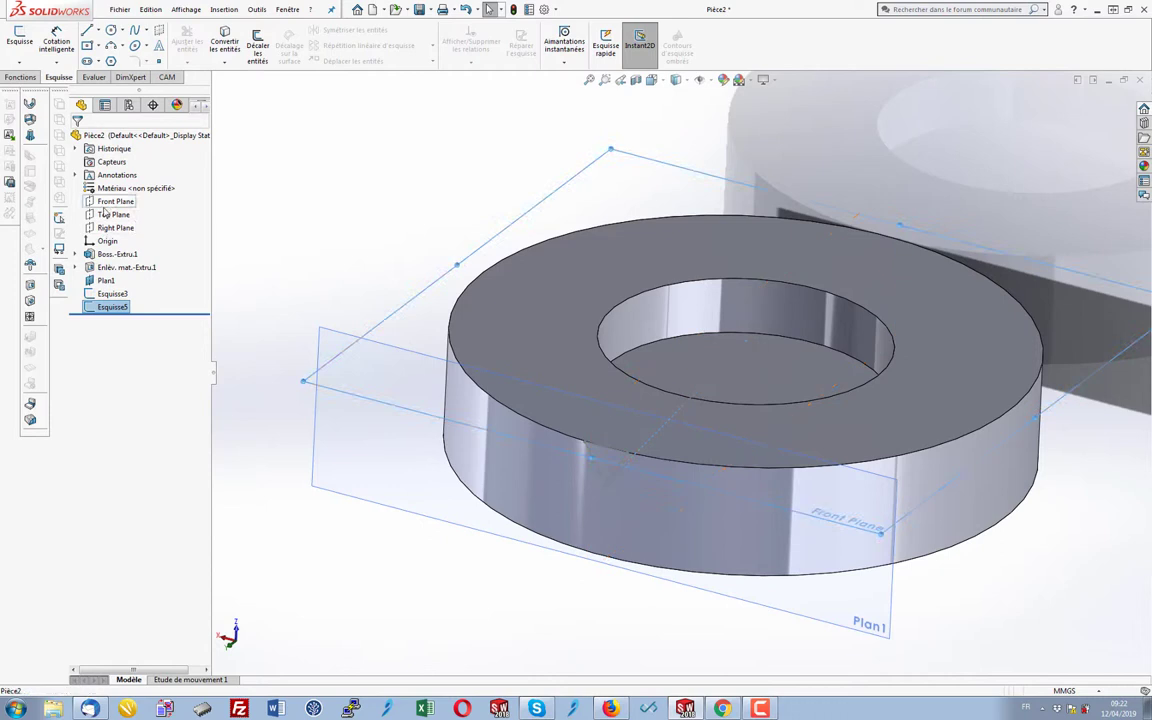
click(20, 42)
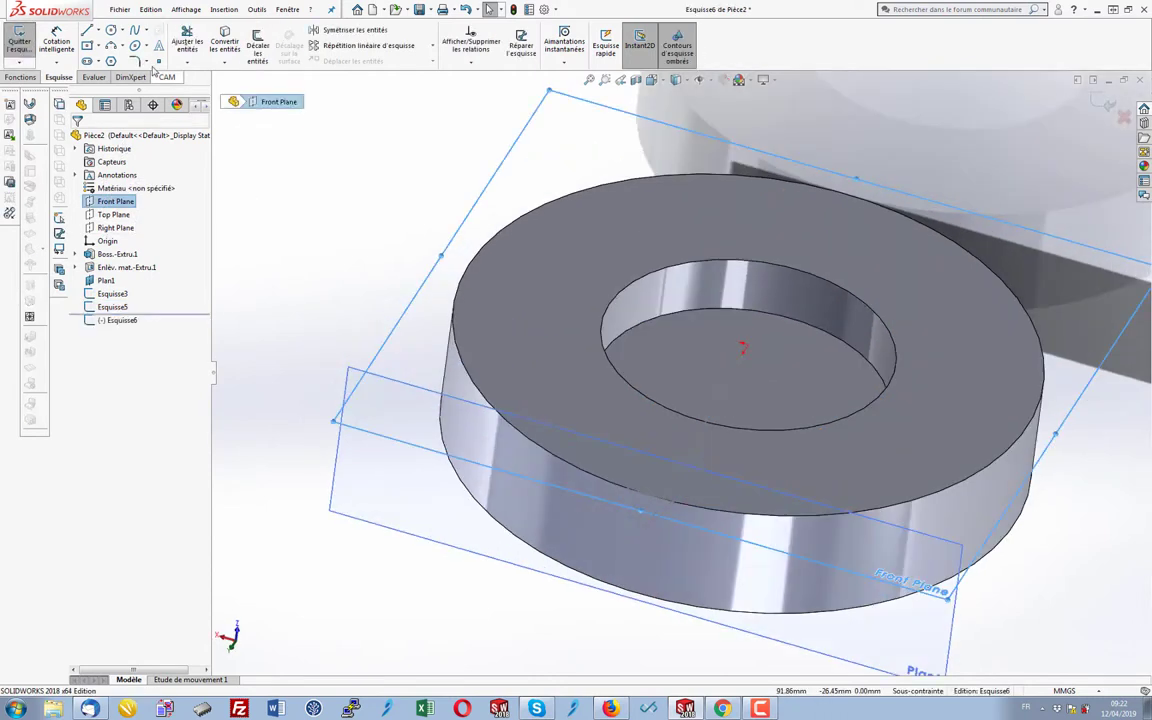
click(88, 31)
scroll(587, 492, down, 5)
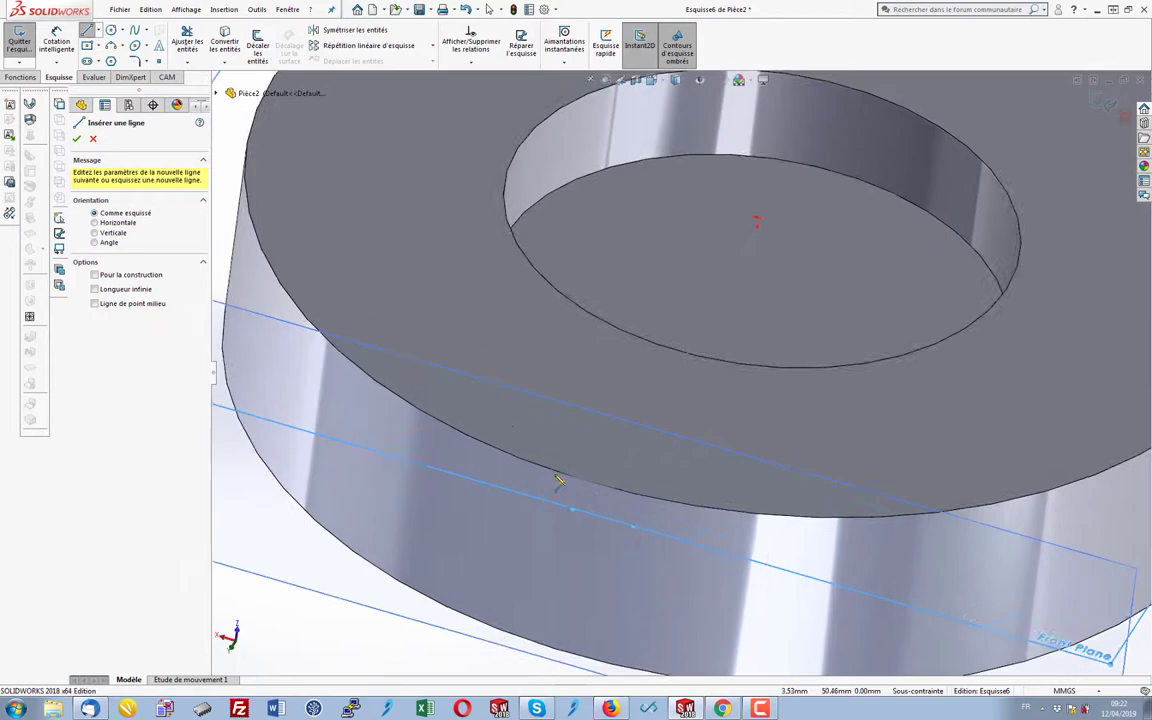
Draw two lines from the ring's outer edge to its centre and close Esquisse6.
click(552, 471)
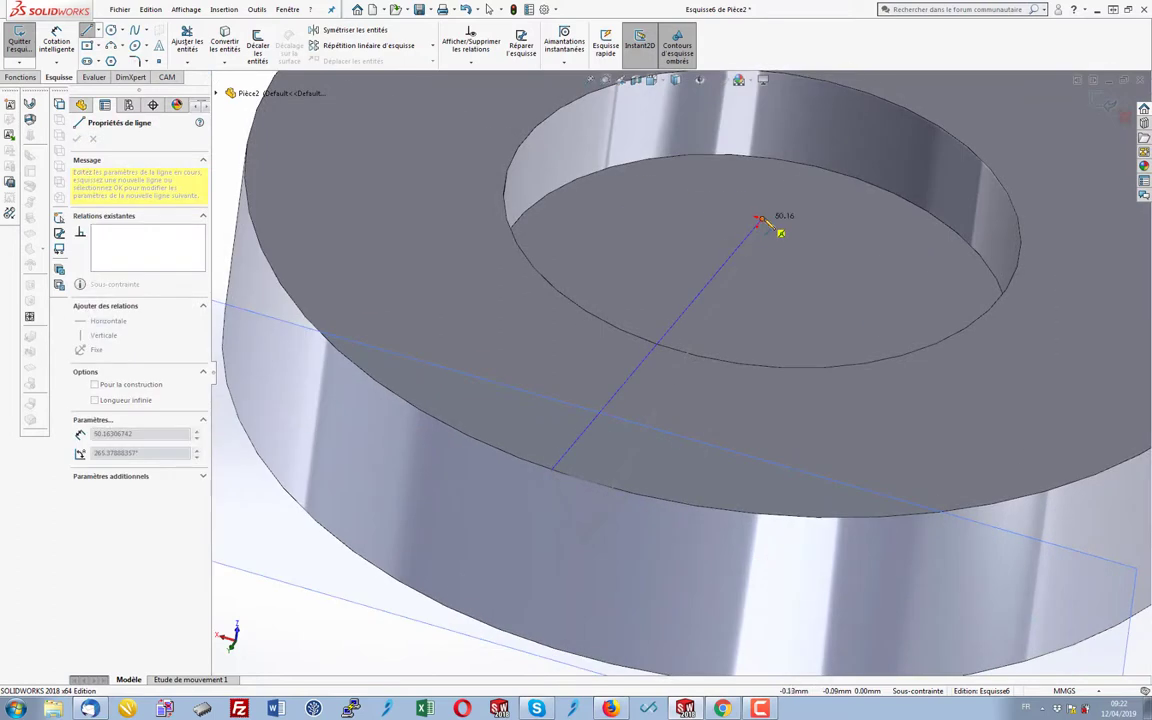
click(760, 218)
right_click(714, 195)
click(740, 200)
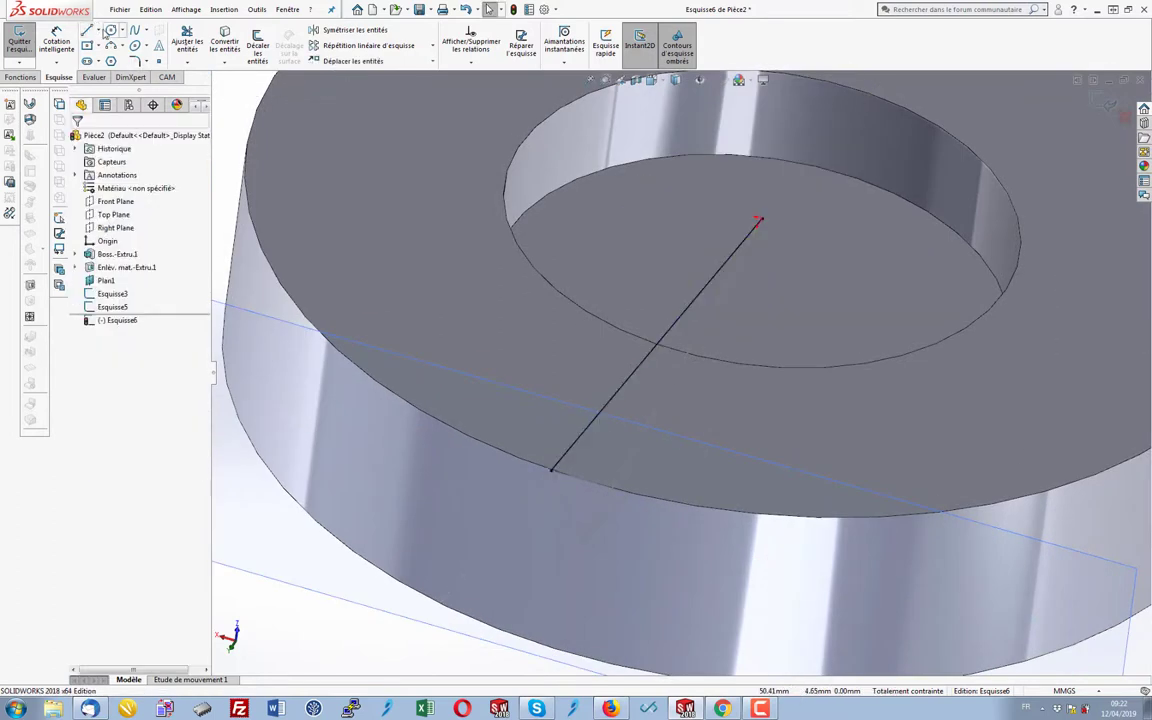
click(86, 31)
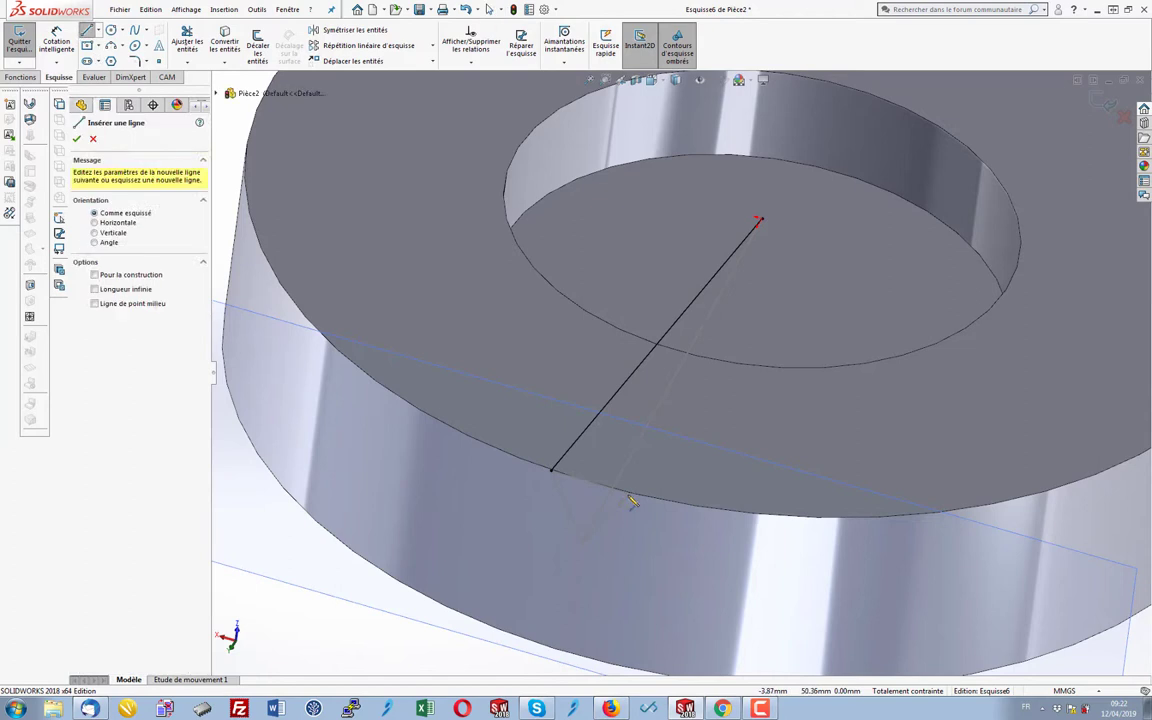
click(630, 494)
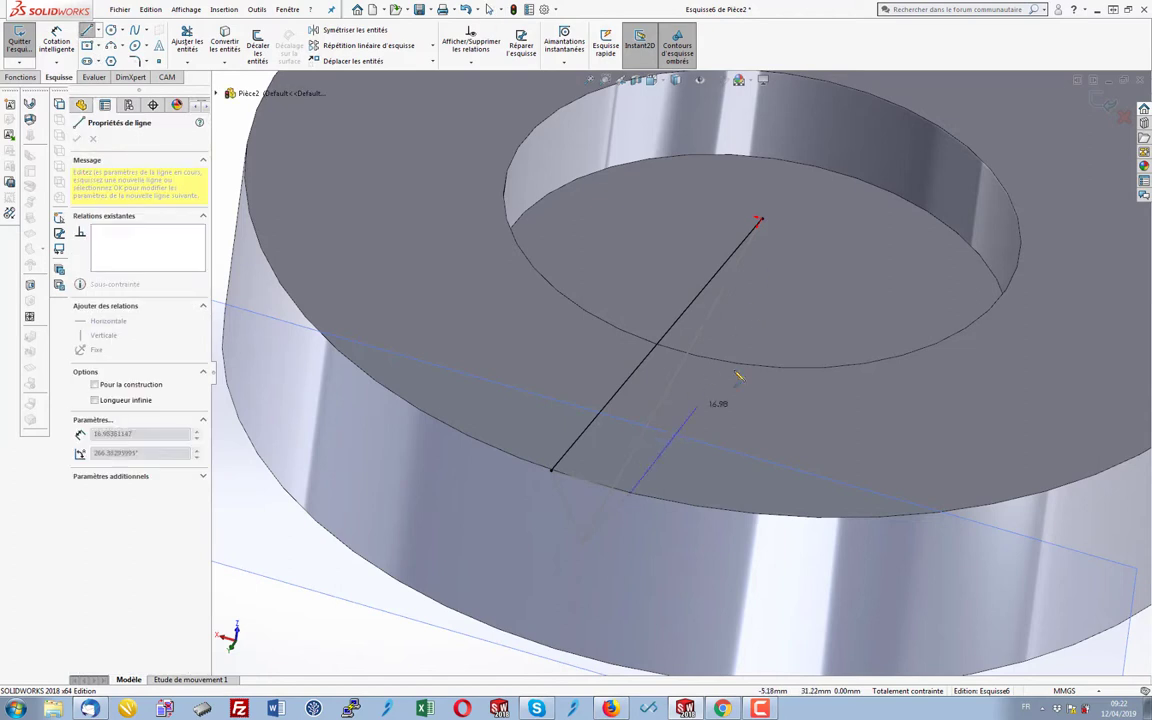
click(760, 219)
right_click(839, 260)
click(865, 269)
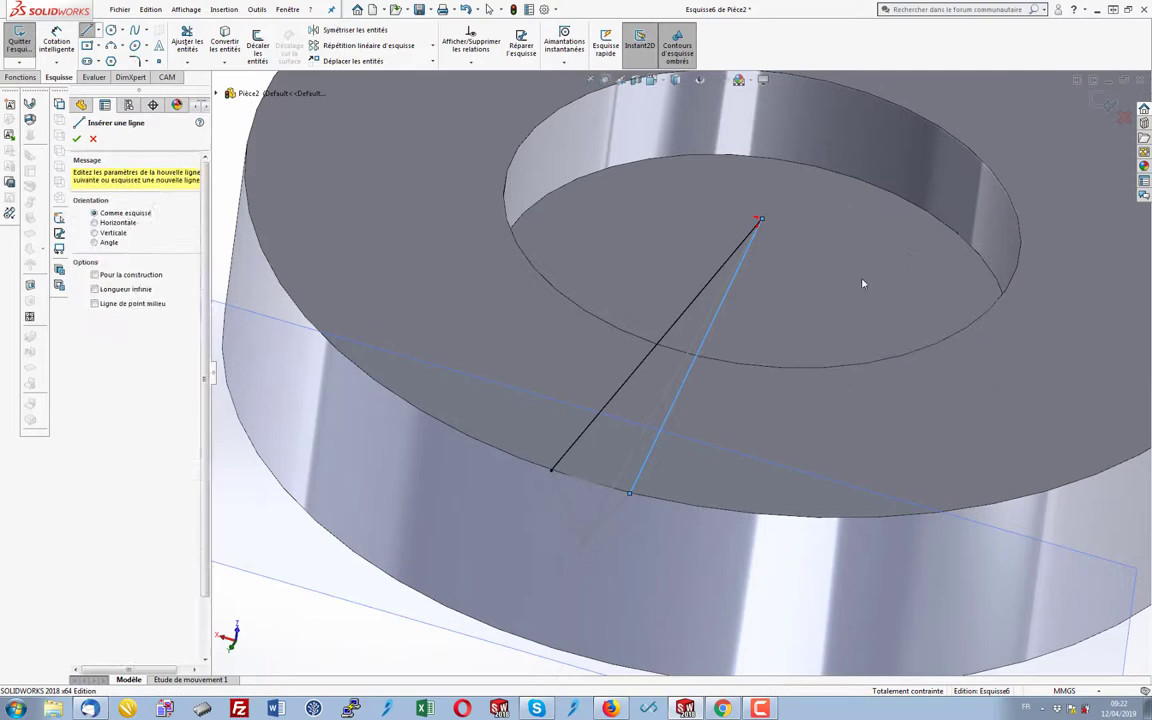
click(1103, 97)
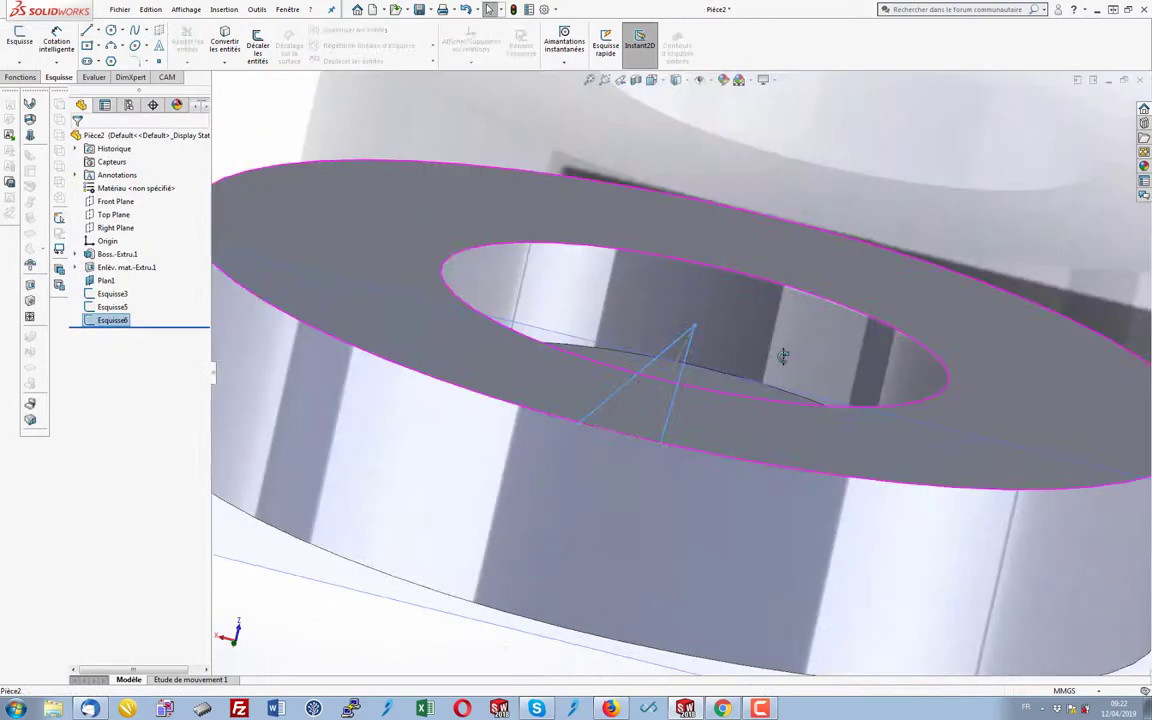
Create Plan2 offset 30 mm from Plan1 on the opposite side.
middle_drag(770, 427, 557, 250)
click(578, 248)
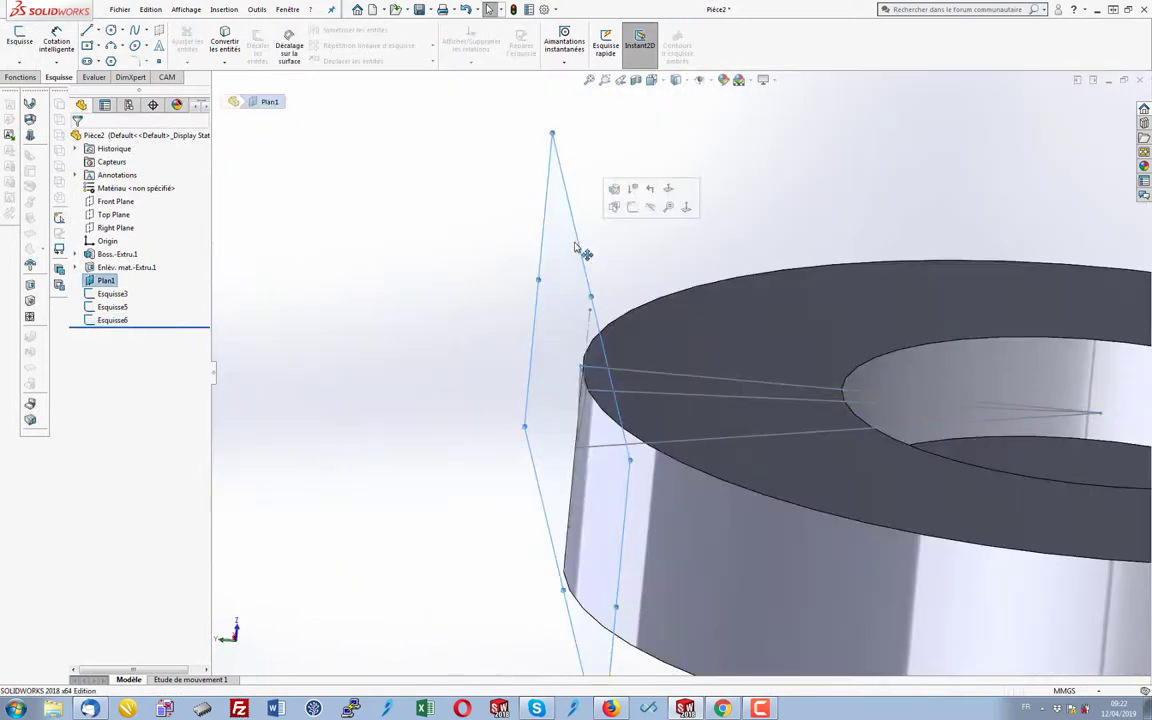
click(222, 10)
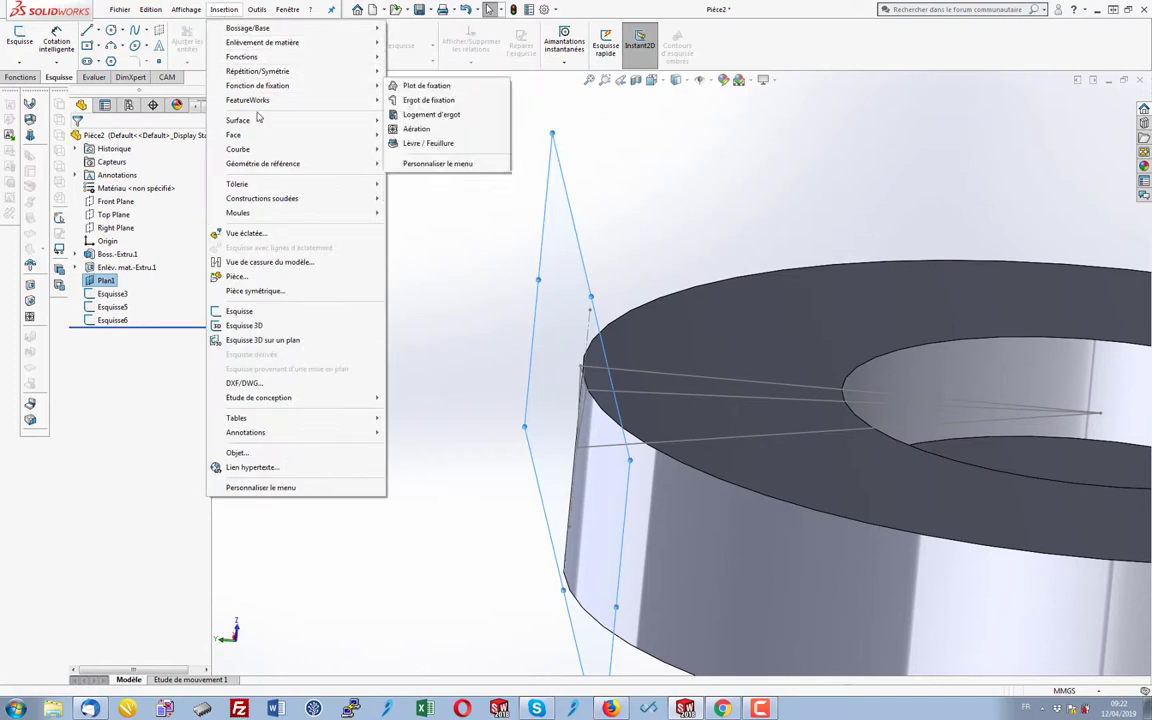
mouse_move(262, 163)
click(412, 165)
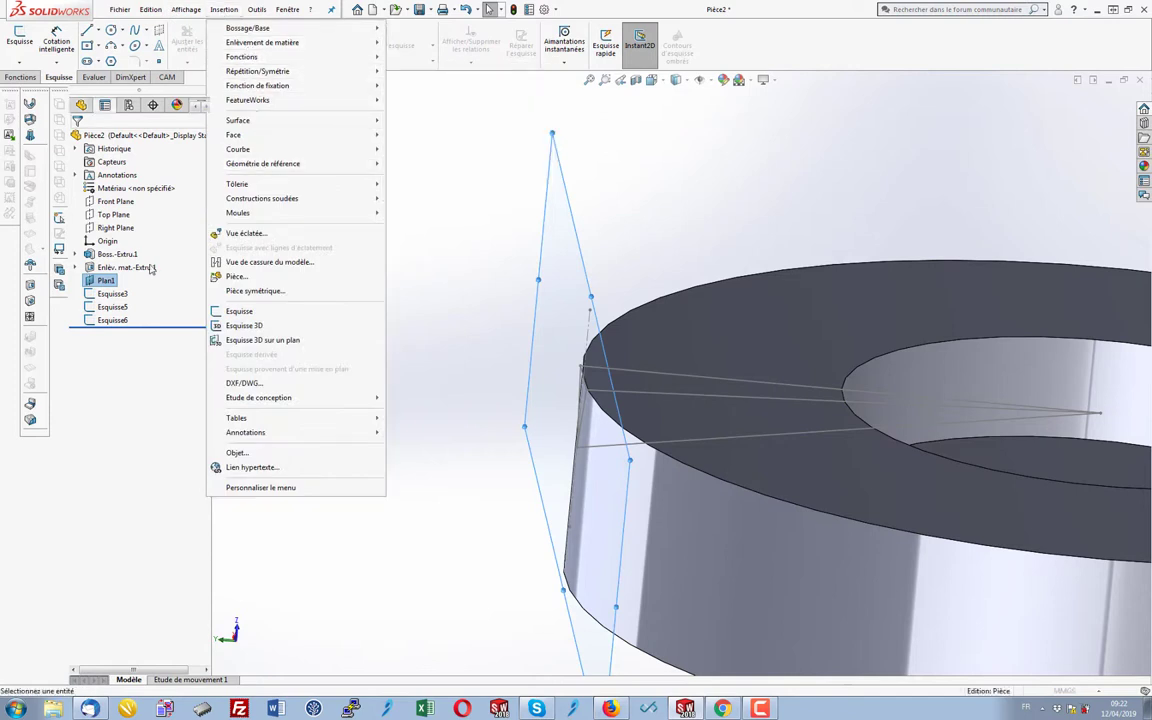
text(30)
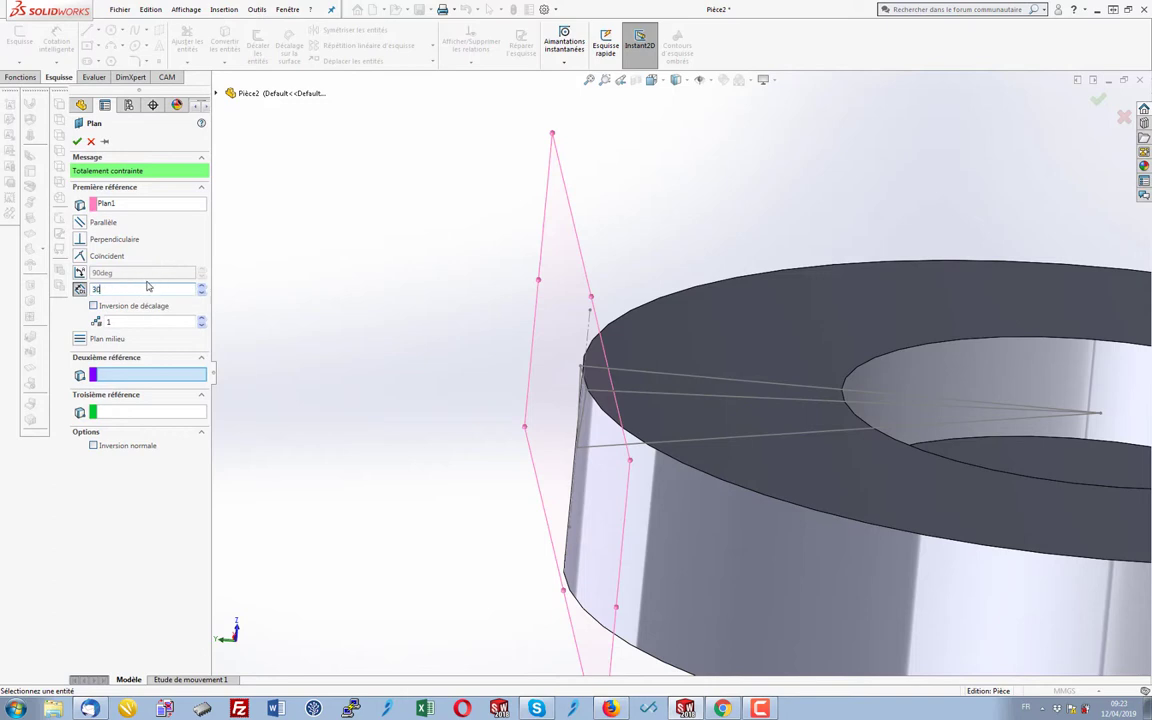
key(Return)
click(95, 306)
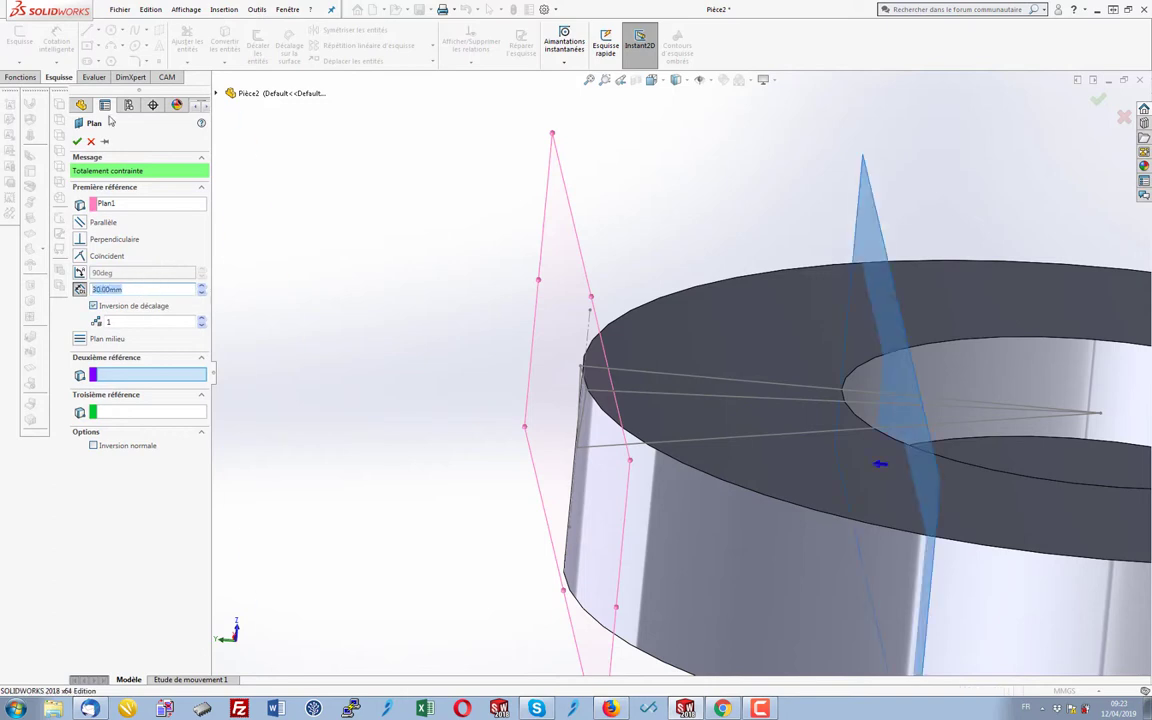
click(77, 142)
Reorient the view and start a new sketch on Plan2.
middle_drag(720, 470, 731, 382)
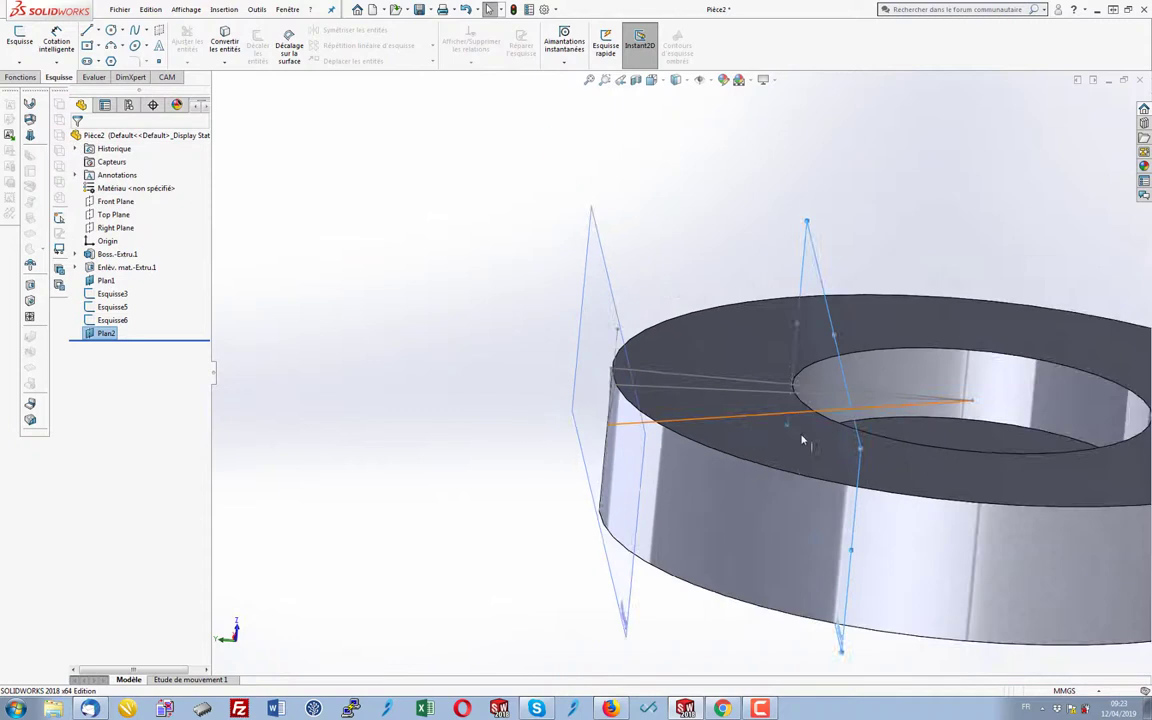
key(ctrl+shift+z)
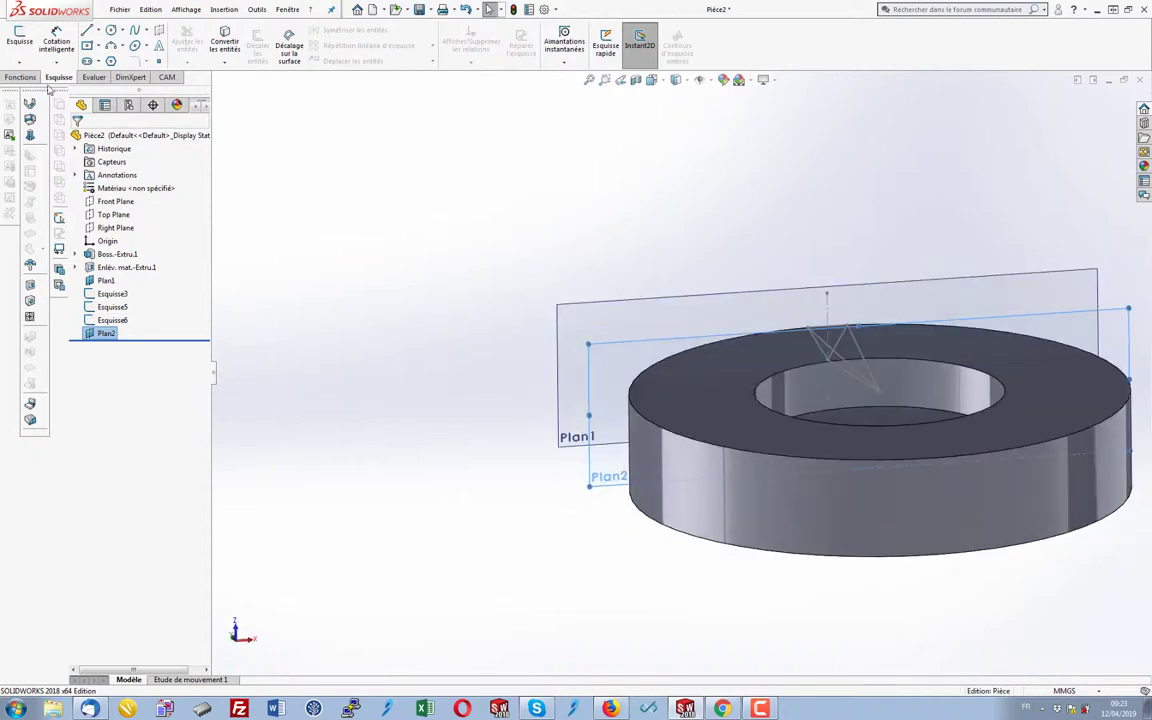
click(12, 40)
scroll(805, 350, down, 2)
Draw the horizontal top line of the small triangle profile.
scroll(805, 350, down, 2)
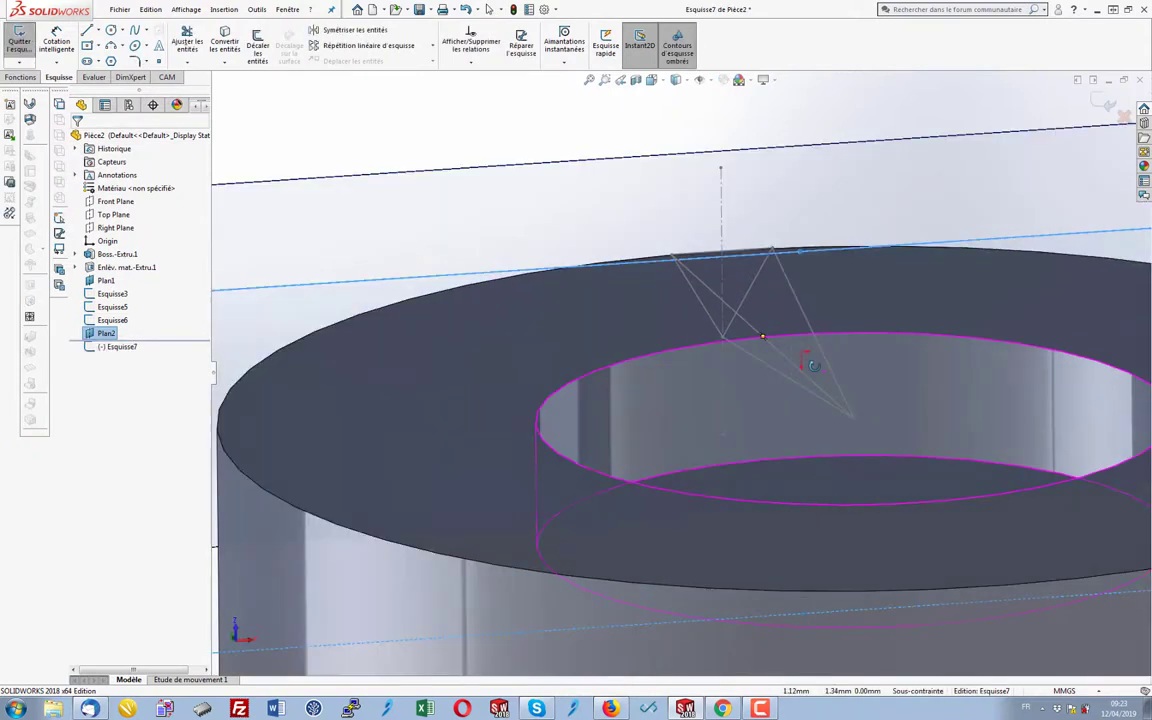
scroll(805, 350, down, 2)
key(l)
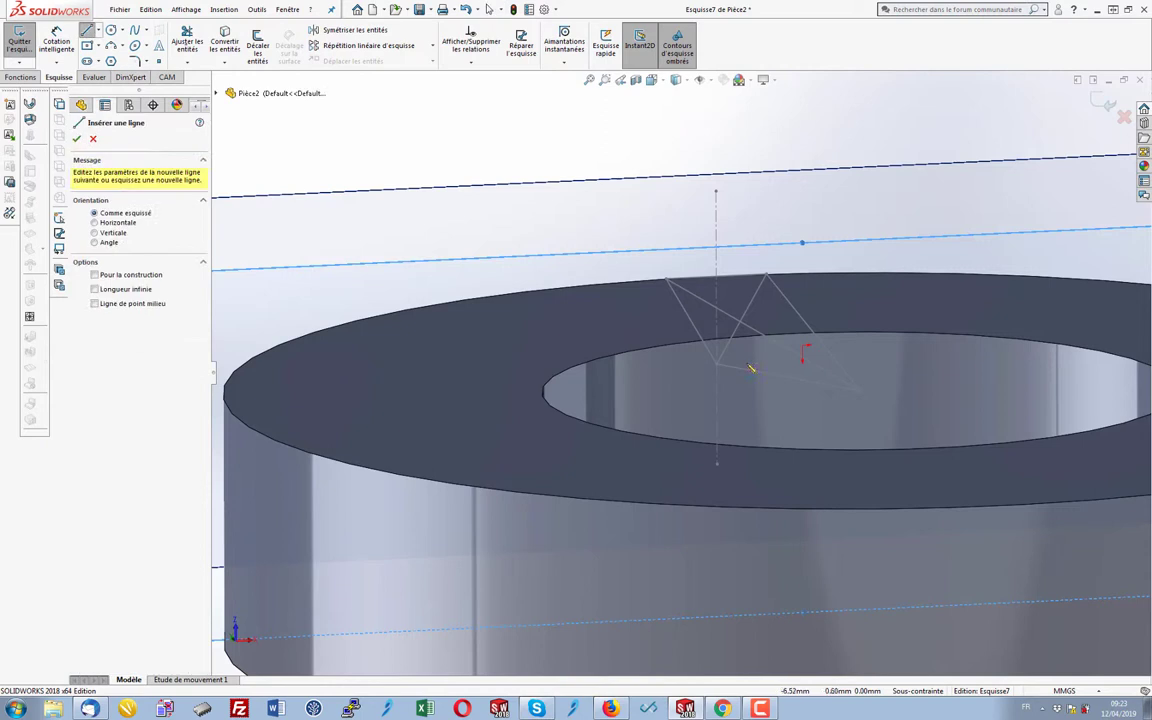
click(868, 344)
right_click(843, 201)
click(858, 201)
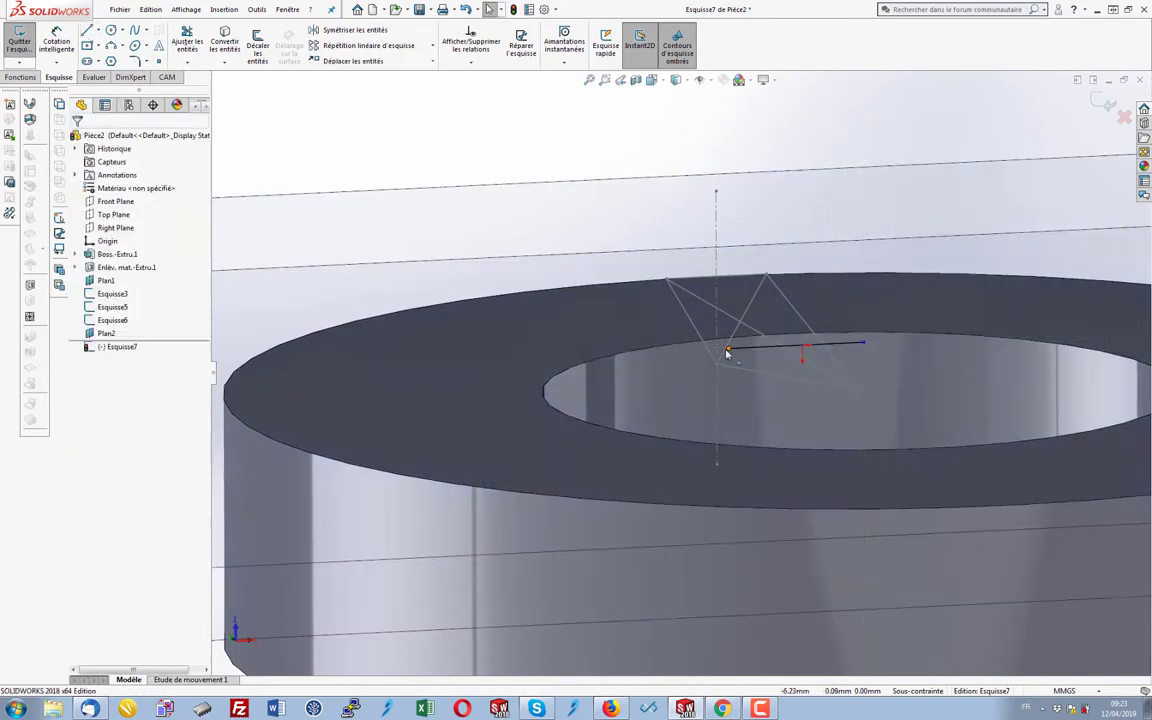
Pierce both ends of the horizontal line onto the two V lines of Esquisse6.
click(764, 336)
ctrl+click(720, 310)
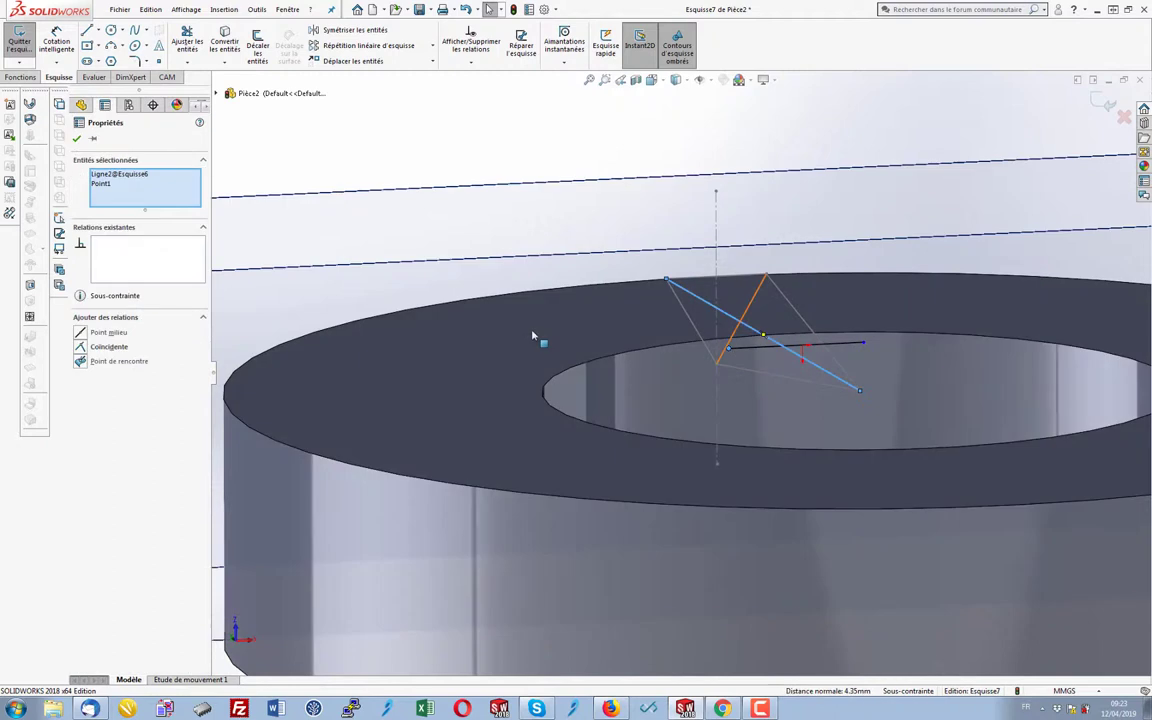
click(80, 362)
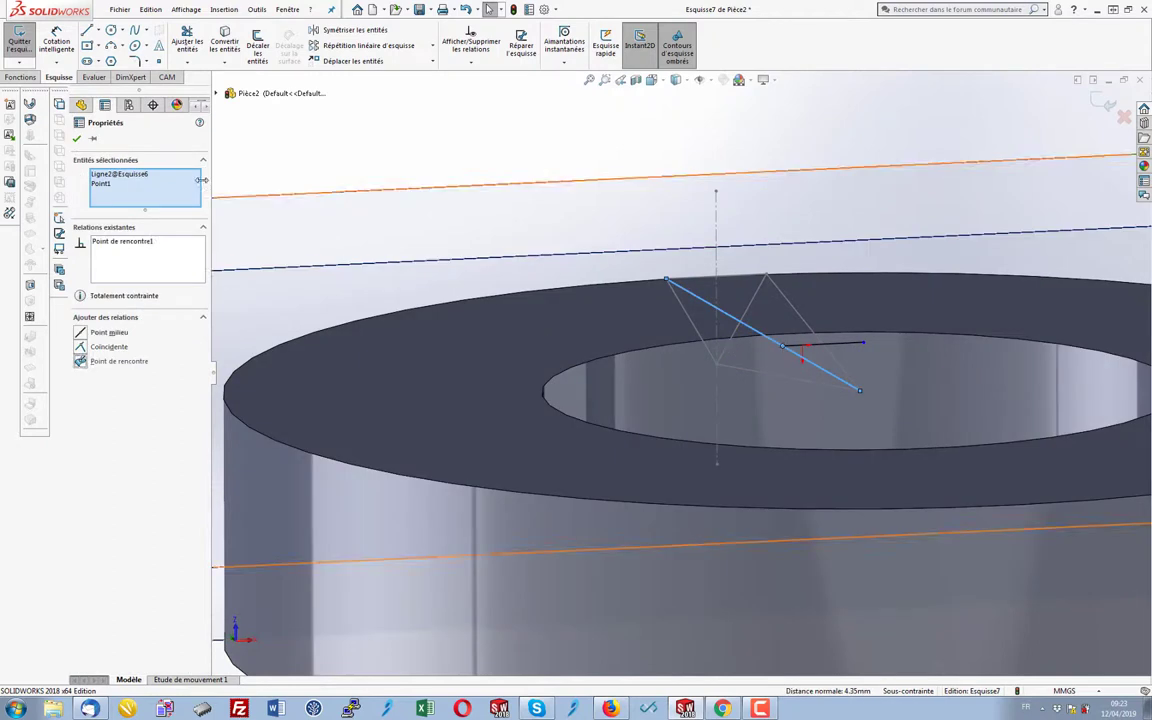
key(Escape)
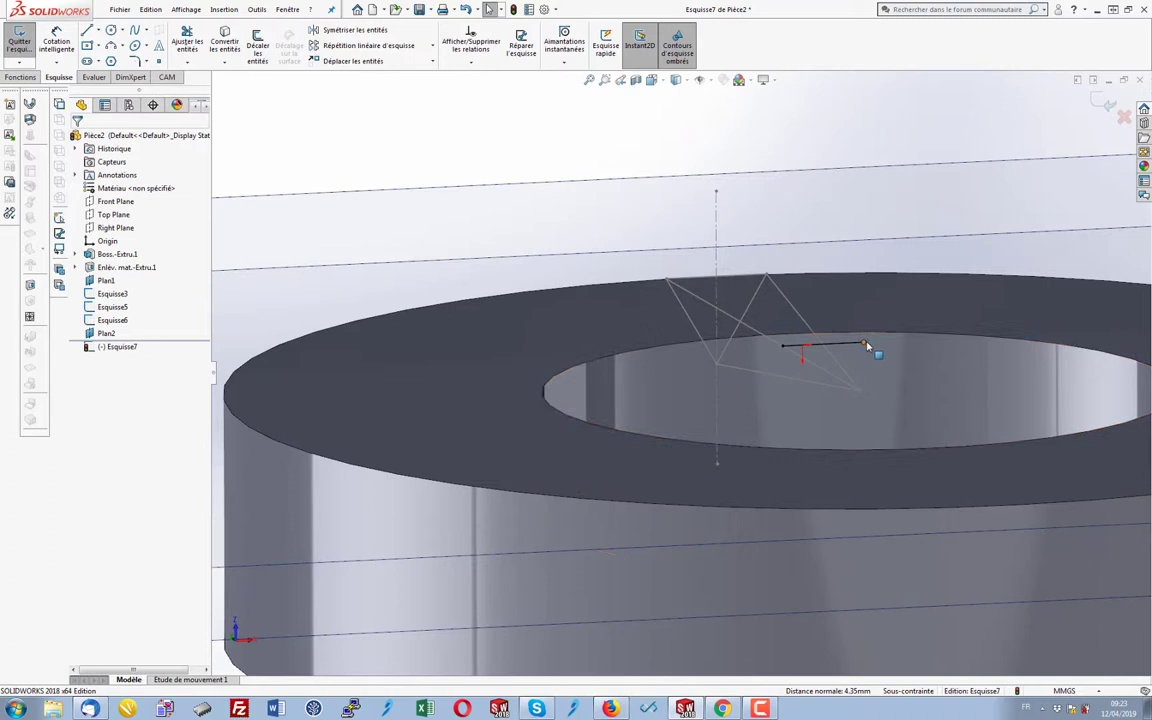
click(866, 345)
ctrl+click(815, 340)
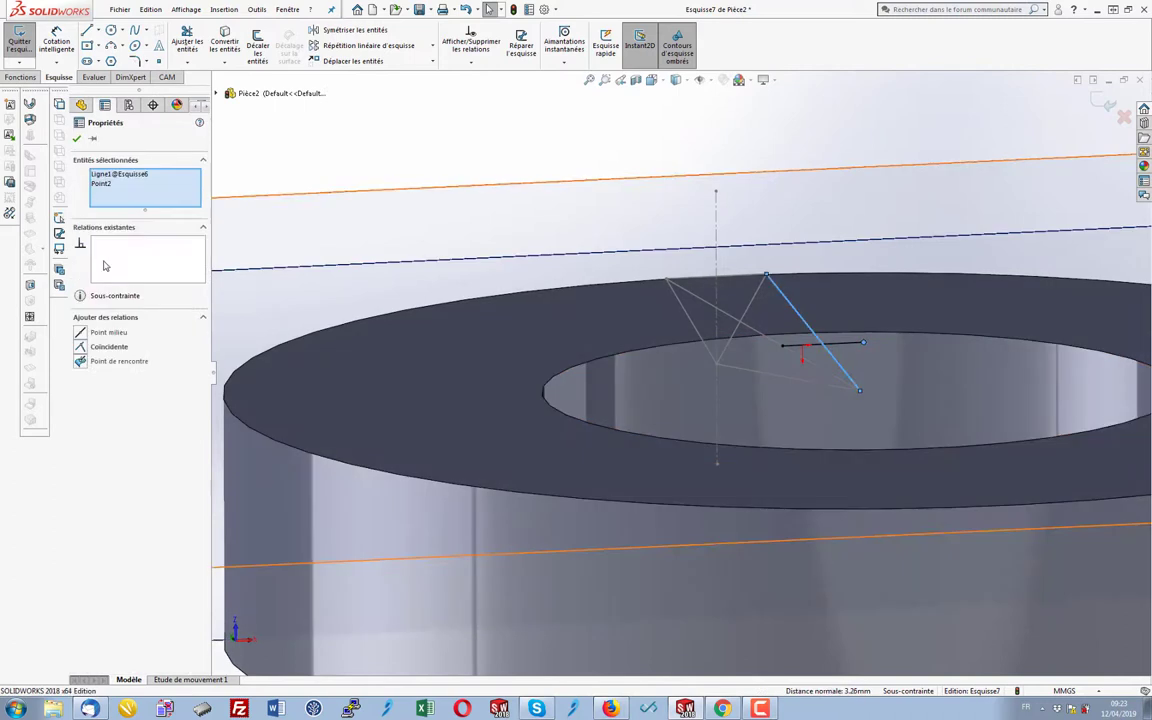
click(80, 362)
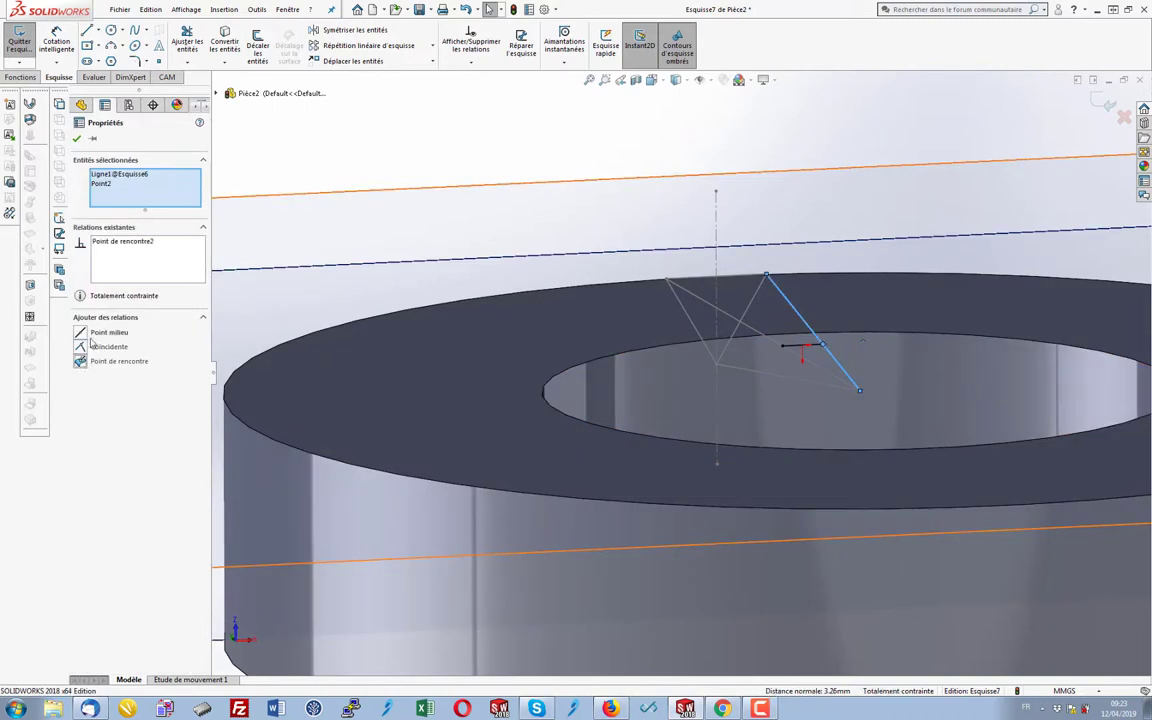
click(77, 141)
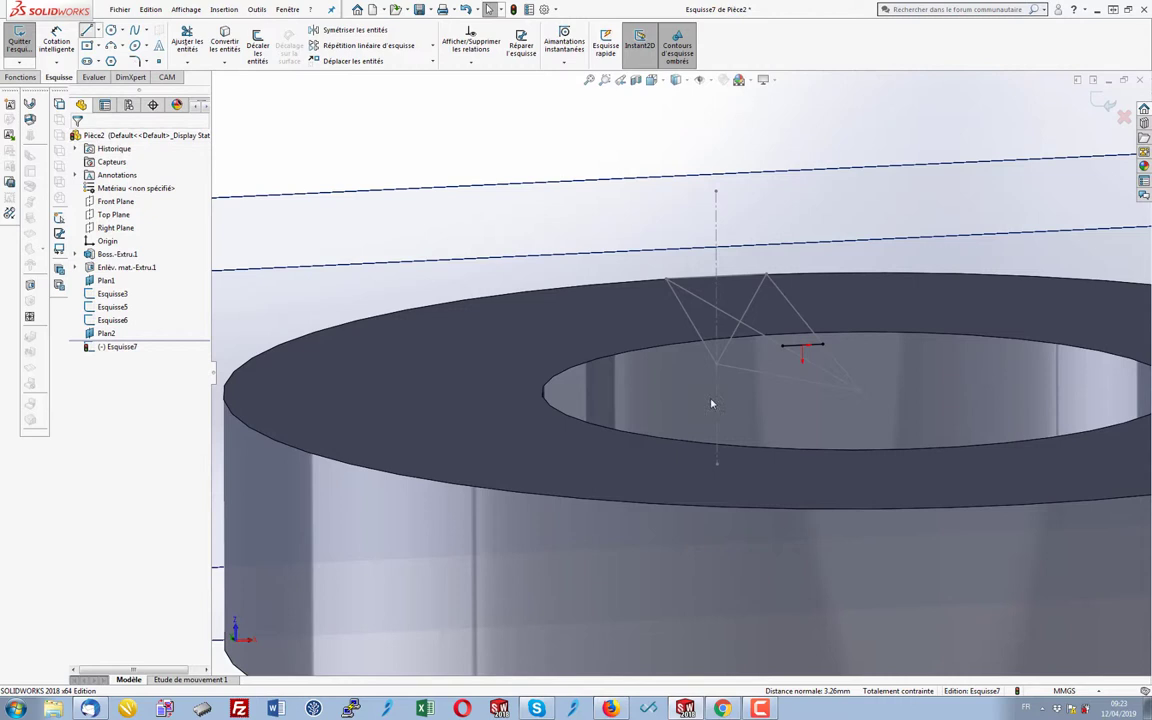
Add a line from the horizontal line's left end and pierce its corner onto Esquisse5's line.
key(l)
click(796, 370)
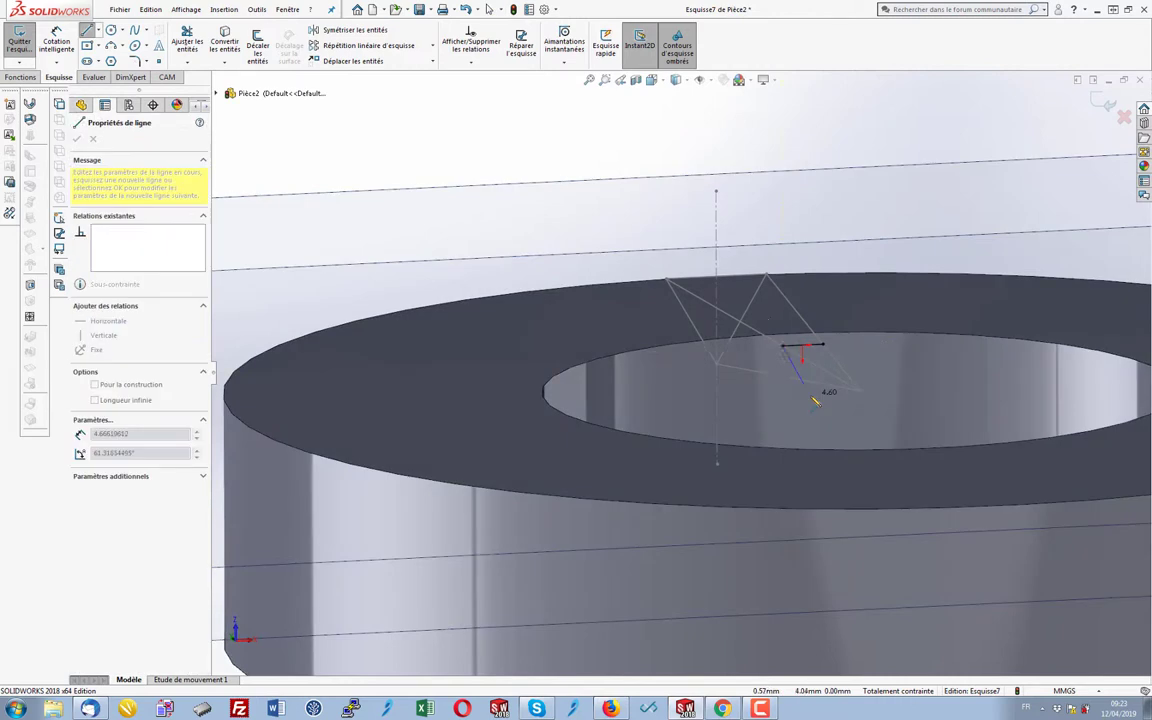
right_click(648, 378)
click(650, 378)
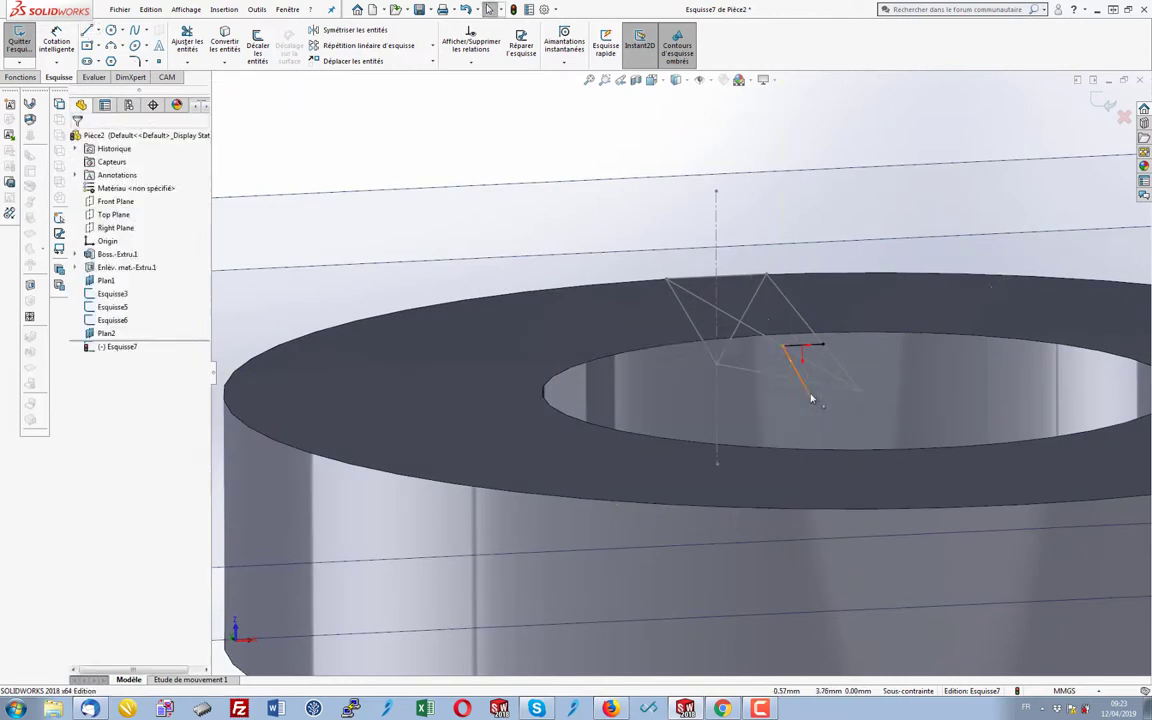
click(812, 391)
ctrl+click(820, 388)
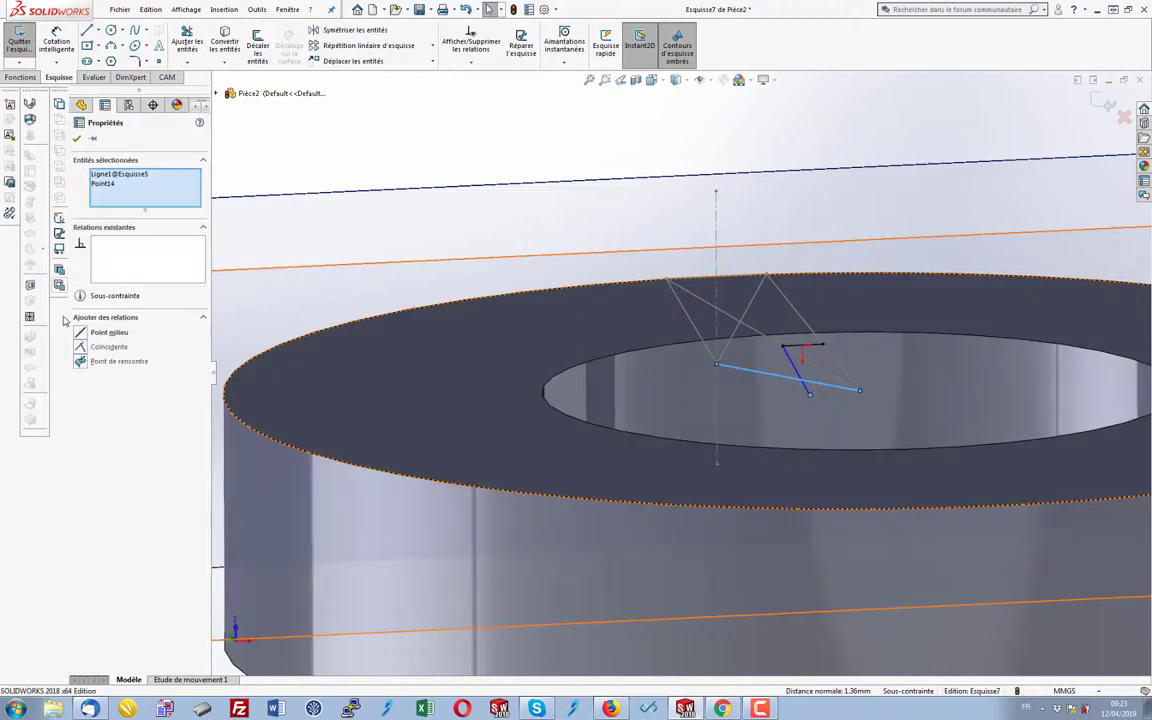
click(83, 362)
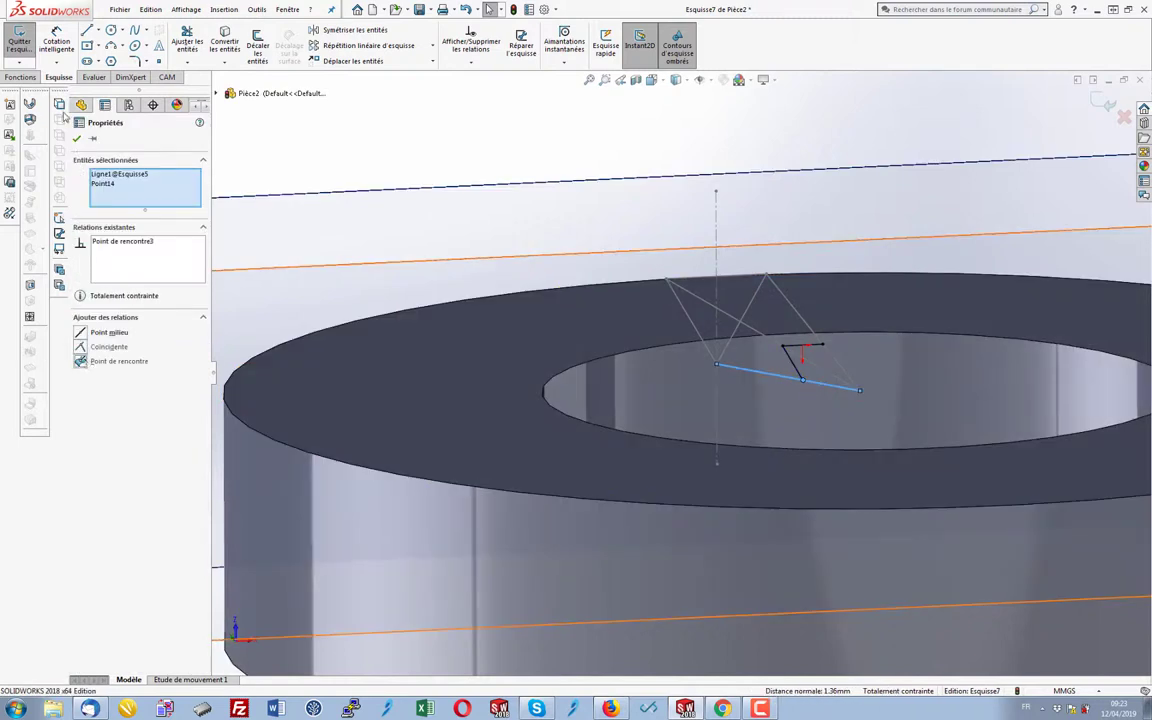
click(77, 139)
Draw the closing line down from the vertex, pierce its endpoint onto Ligne1, and exit the sketch.
click(86, 30)
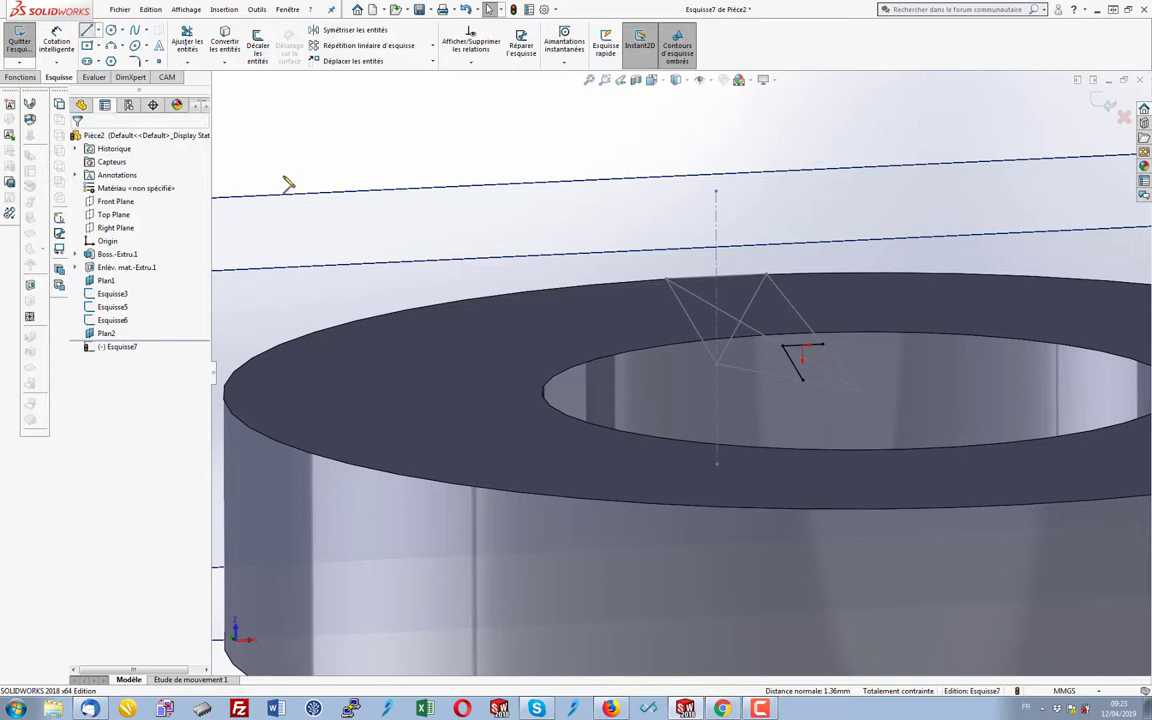
click(822, 344)
click(808, 410)
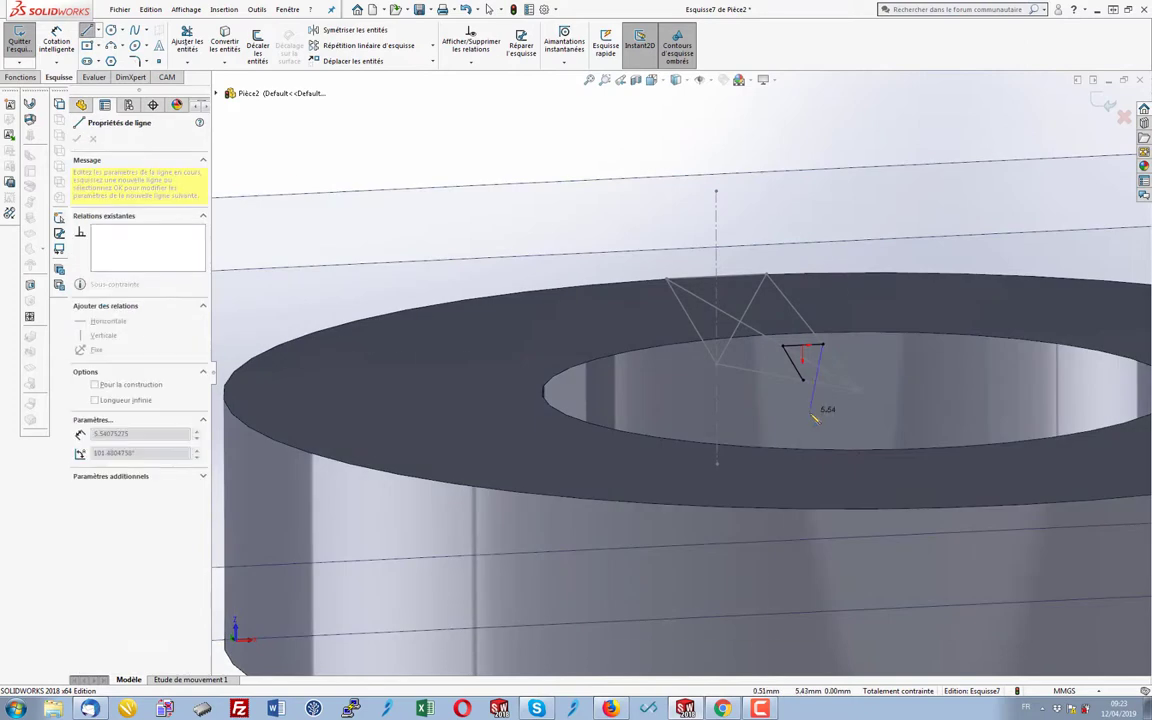
right_click(745, 400)
click(773, 373)
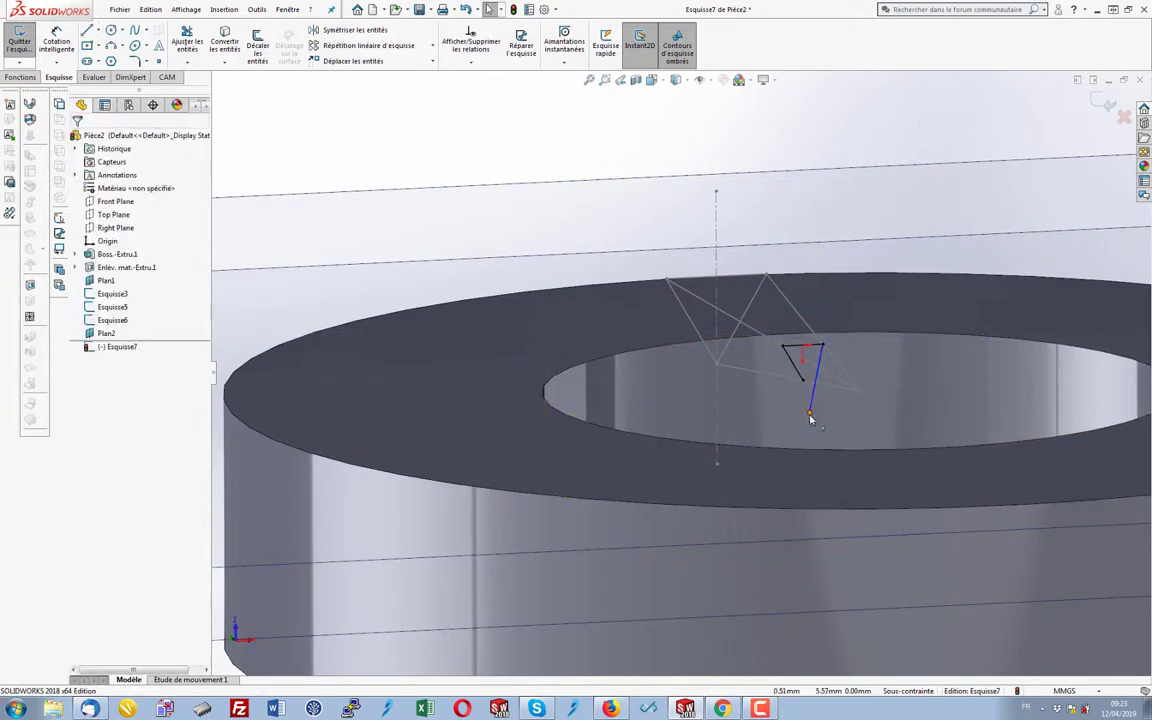
click(810, 411)
ctrl+click(830, 386)
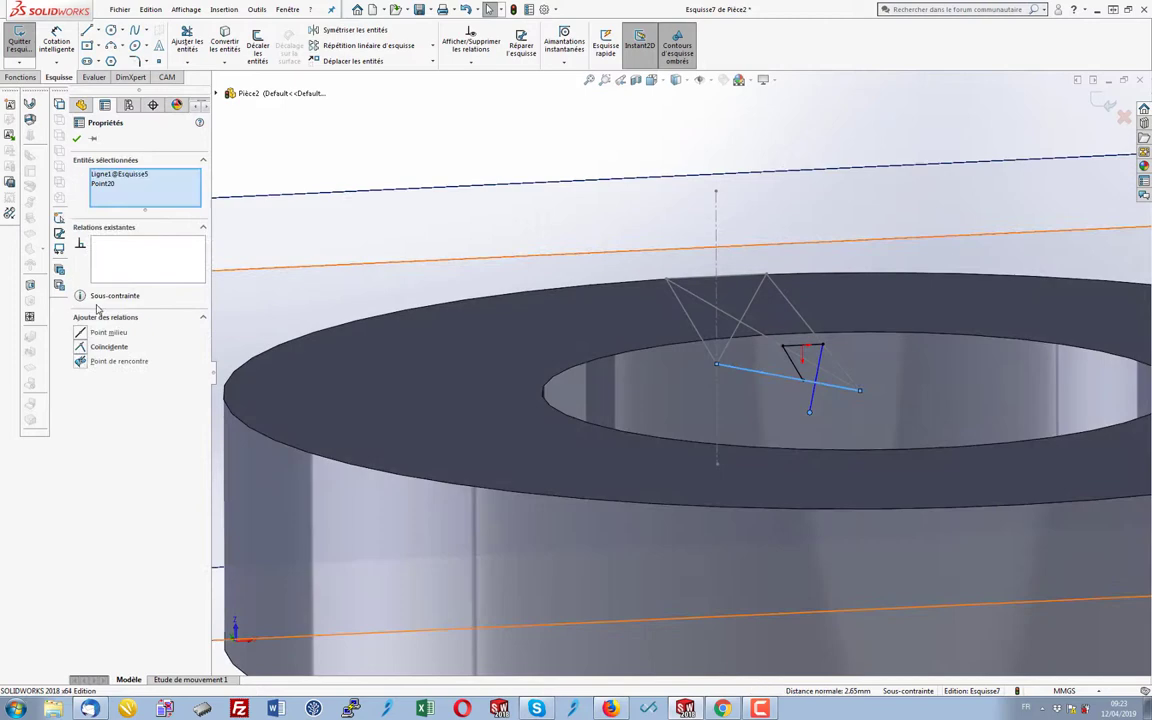
click(80, 361)
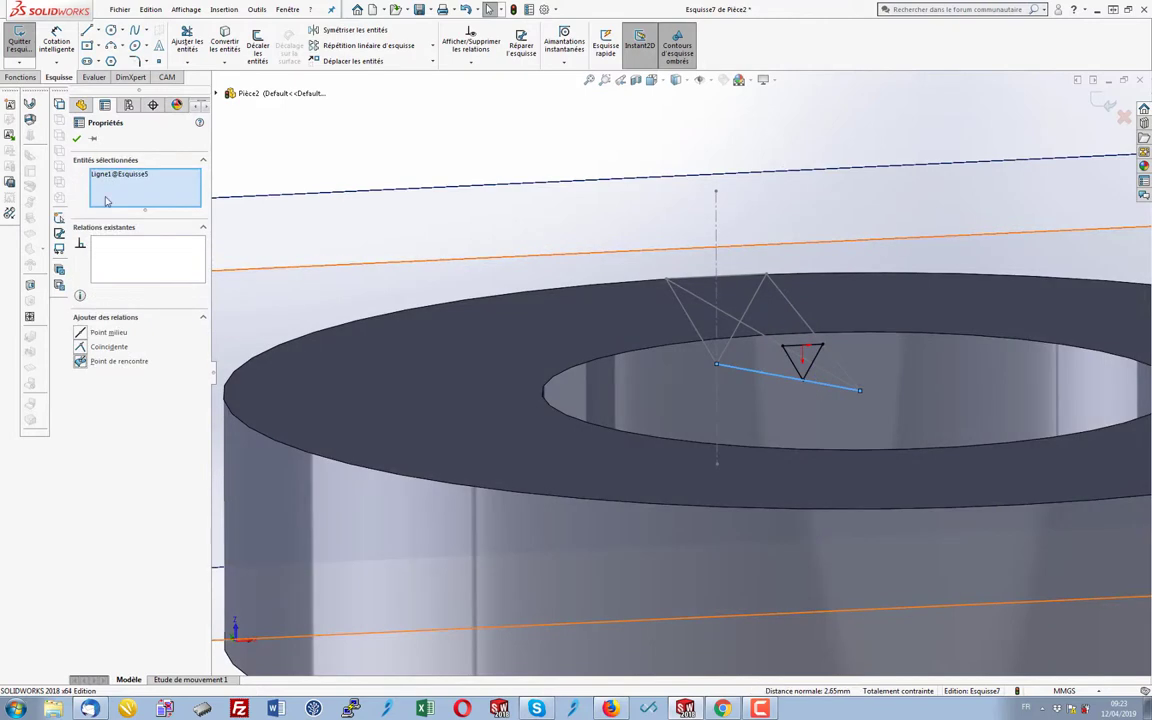
click(77, 138)
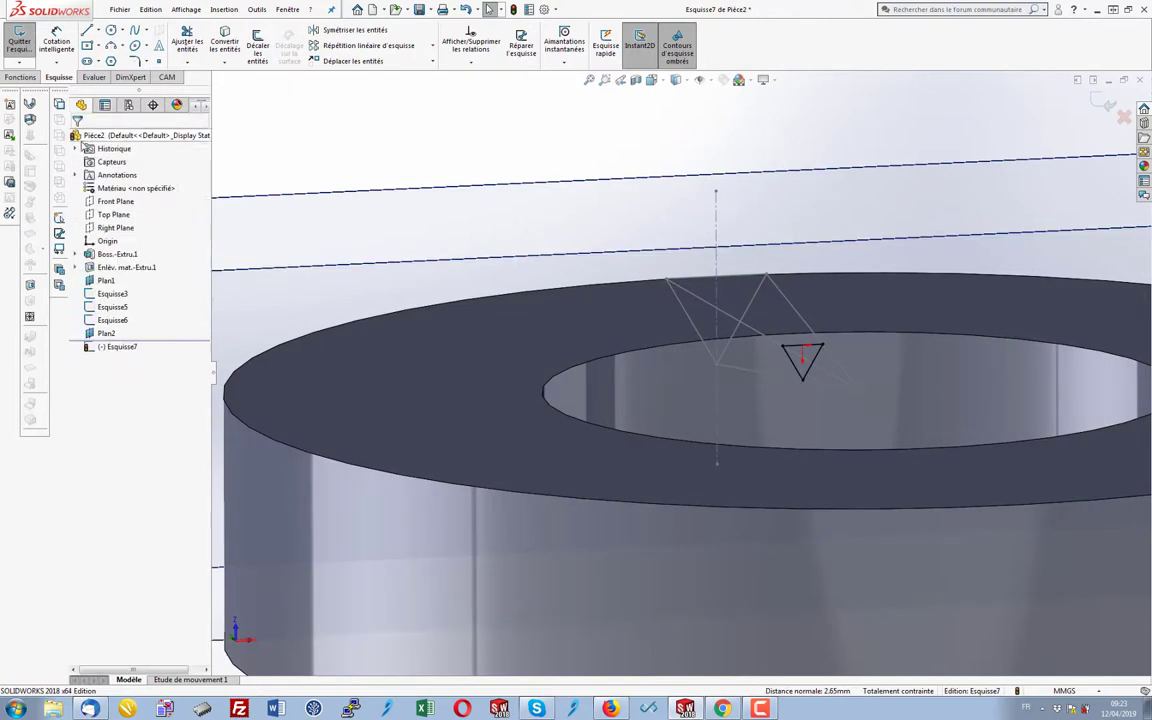
click(1107, 105)
Set up a lofted cut from Esquisse7 to Esquisse3, moving the connector to untwist it.
mouse_move(590, 360)
middle_down()
mouse_move(694, 387)
mouse_move(660, 370)
middle_up()
click(233, 11)
mouse_move(262, 42)
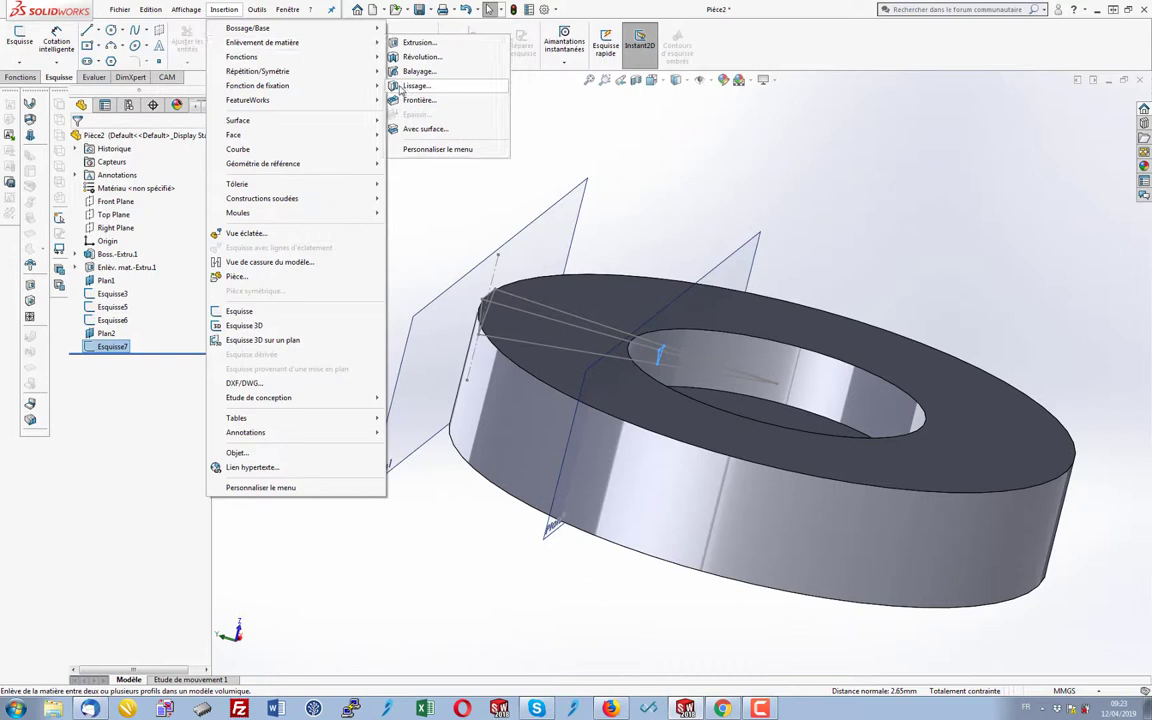
click(405, 86)
scroll(545, 333, down, 5)
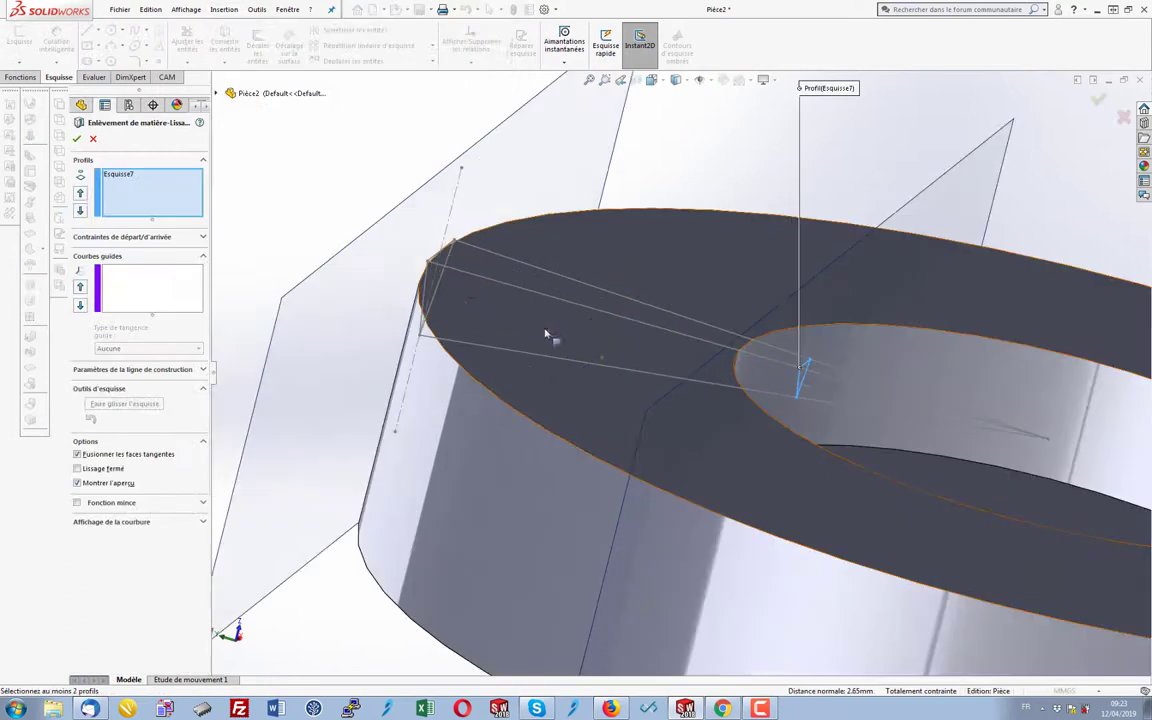
click(447, 289)
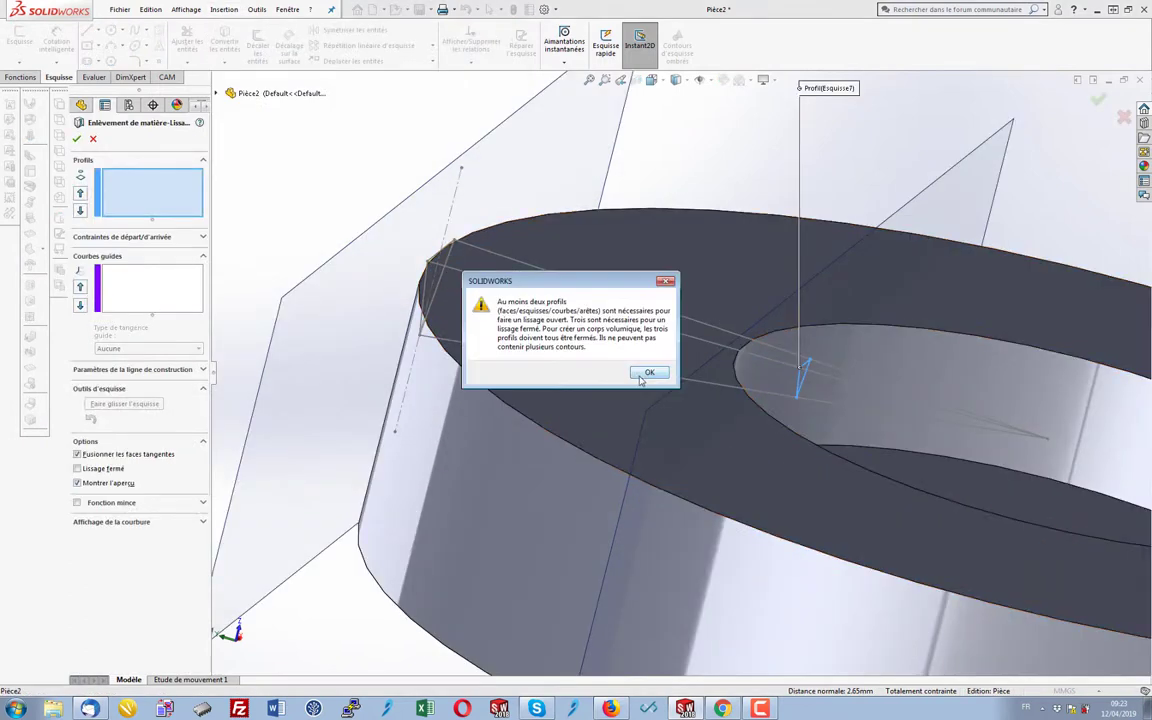
click(641, 378)
click(440, 283)
click(649, 374)
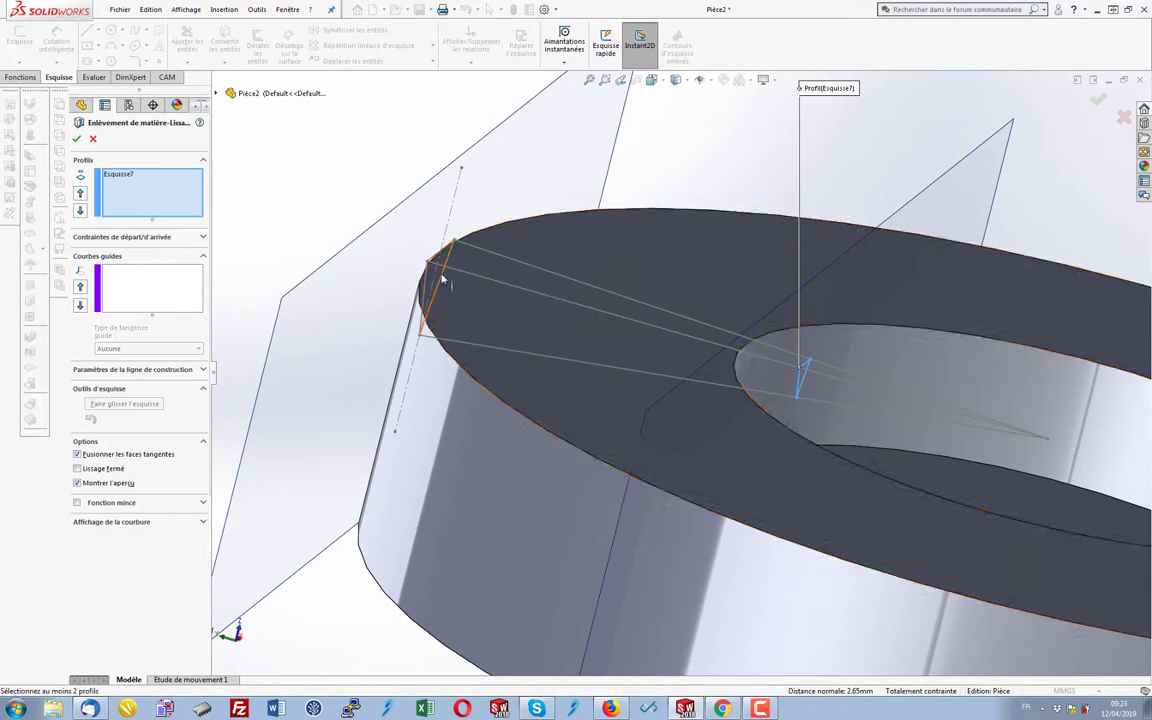
click(441, 266)
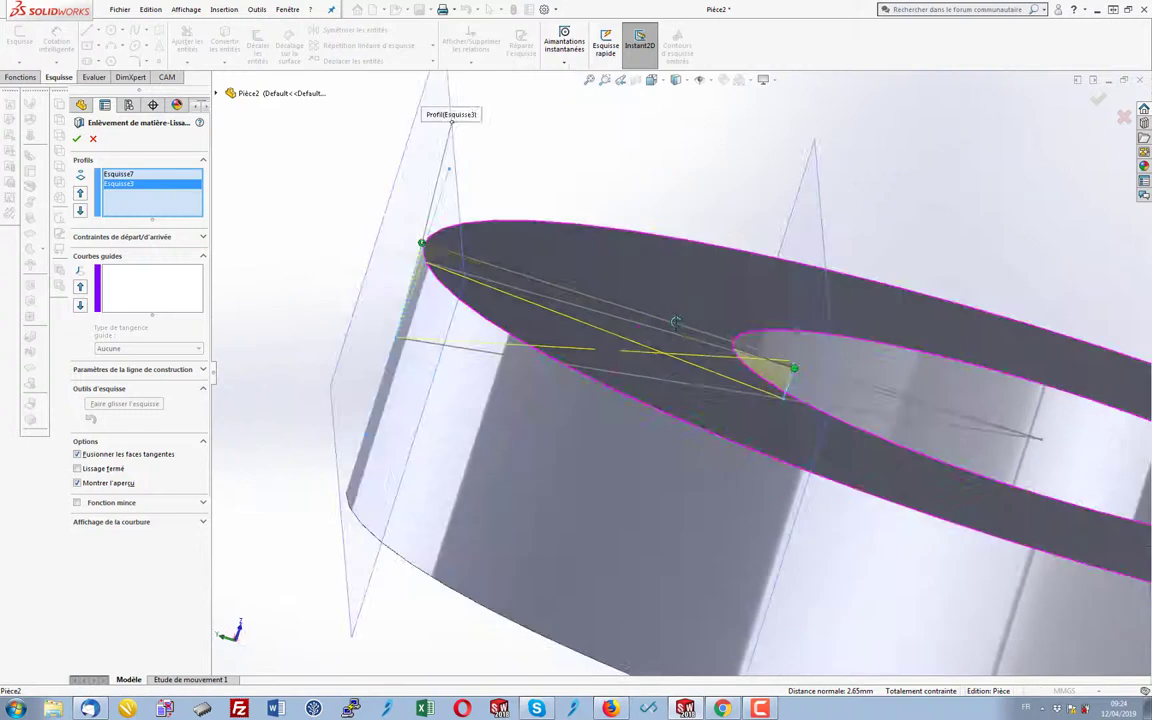
middle_drag(620, 333, 699, 411)
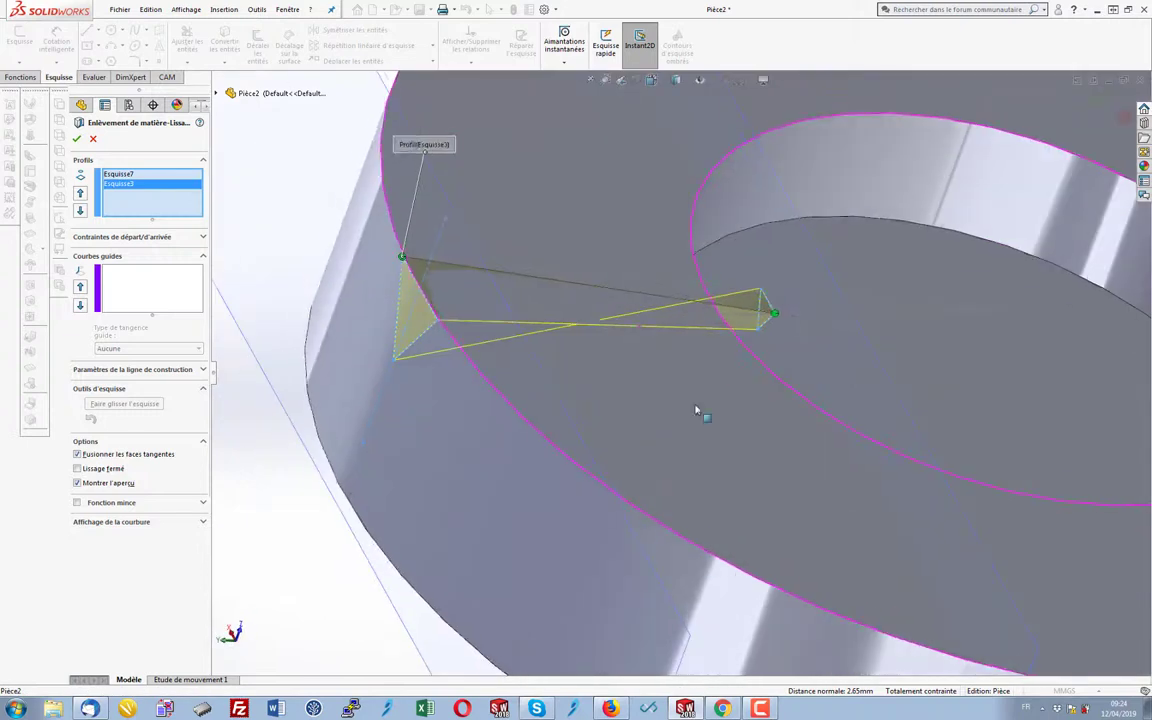
drag(771, 317, 766, 298)
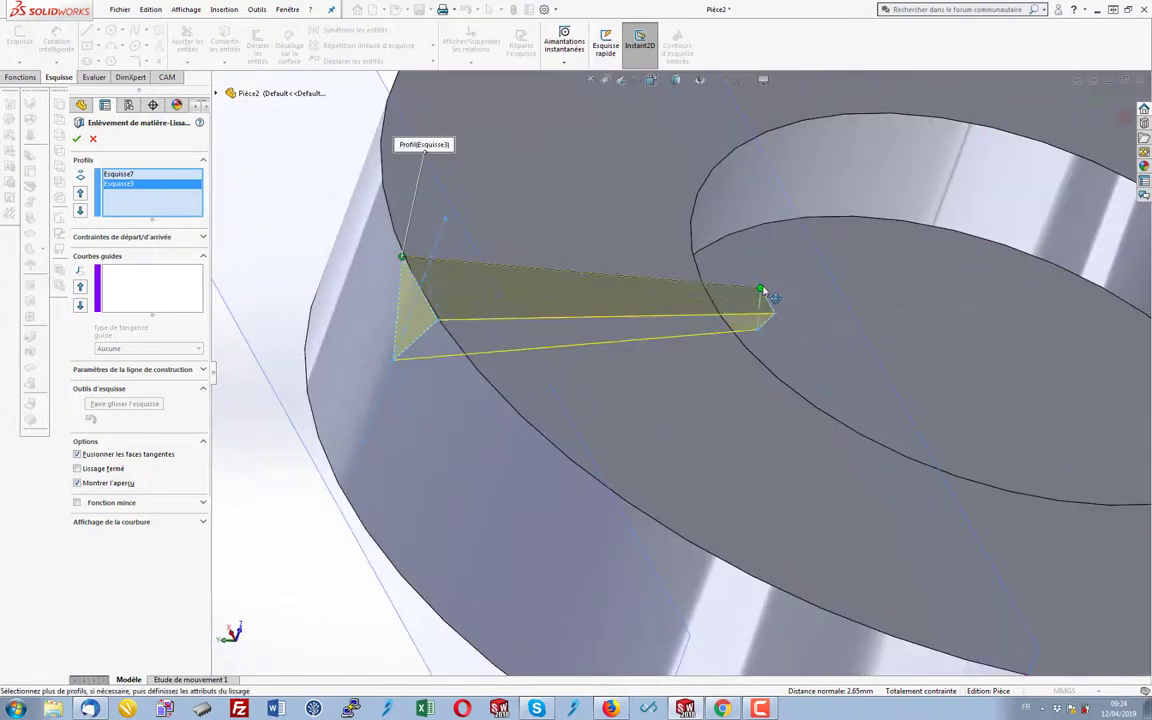
Confirm the lofted cut and start a circular pattern around the hole's inner face.
key(f)
click(77, 140)
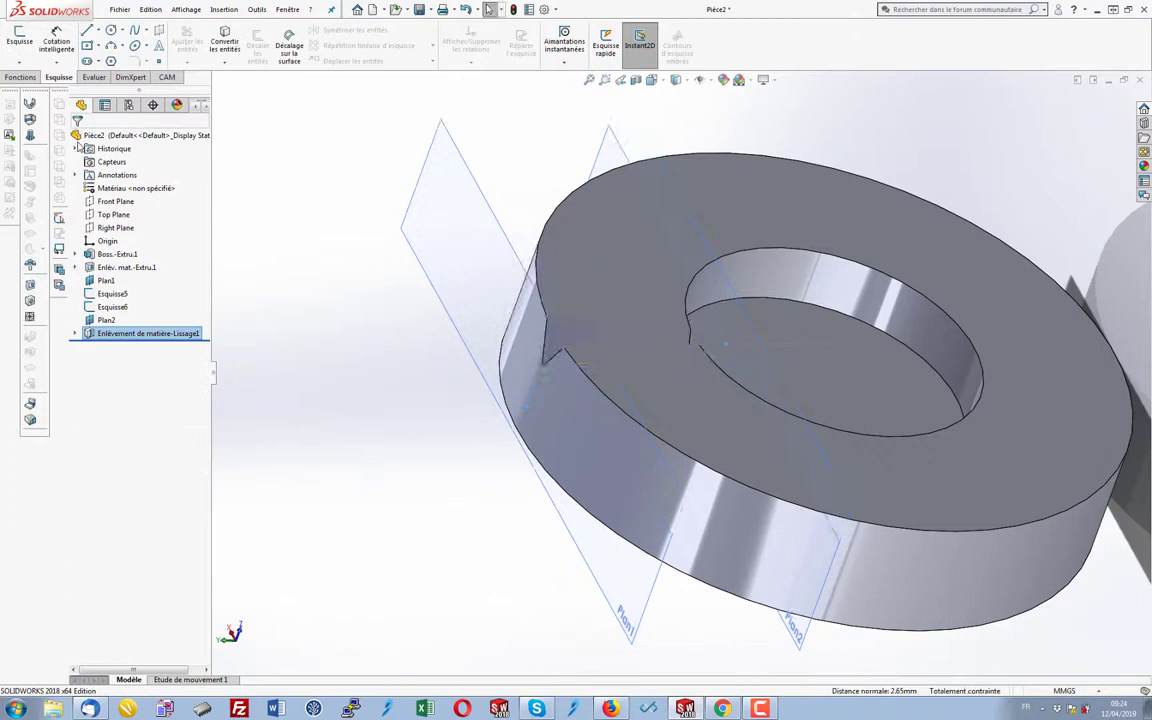
mouse_move(320, 243)
middle_down()
mouse_move(433, 263)
mouse_move(826, 422)
middle_up()
scroll(826, 422, down, 3)
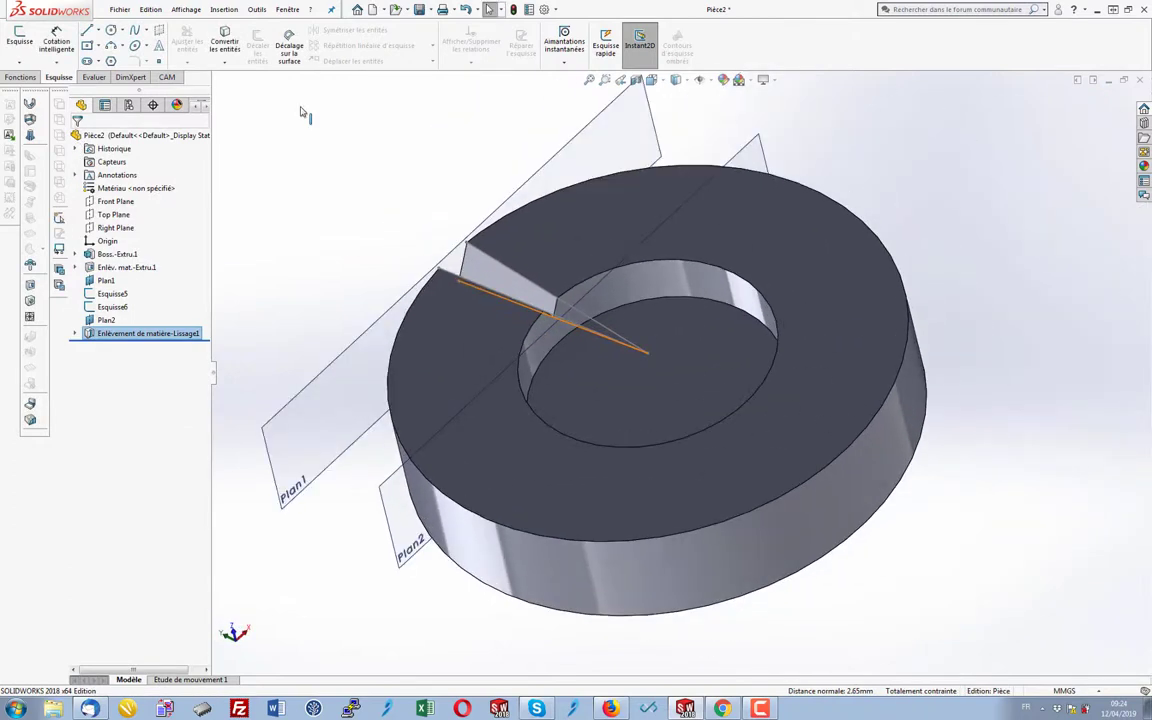
click(225, 10)
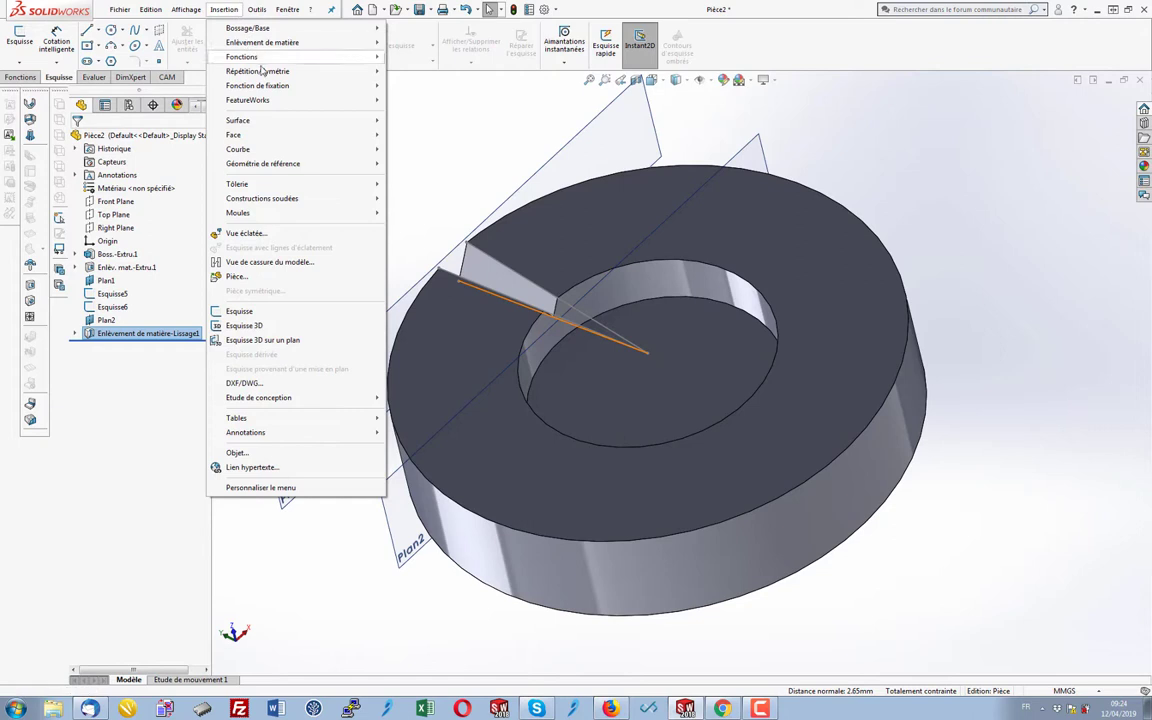
mouse_move(257, 71)
click(440, 86)
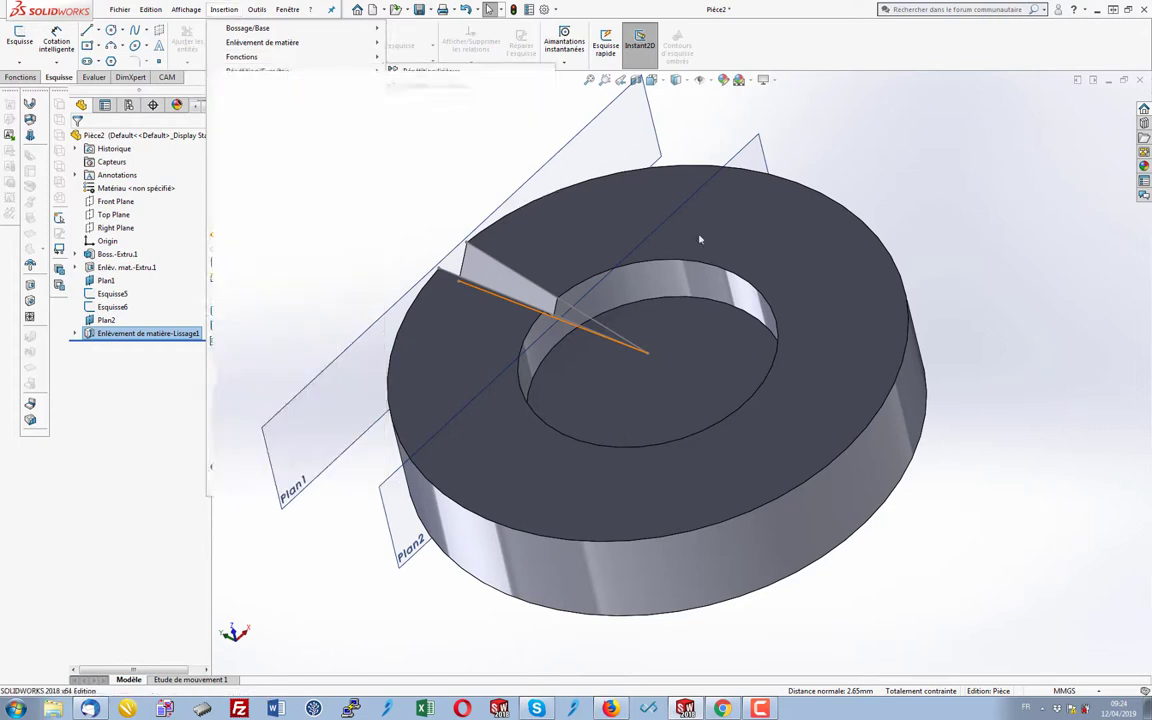
click(658, 283)
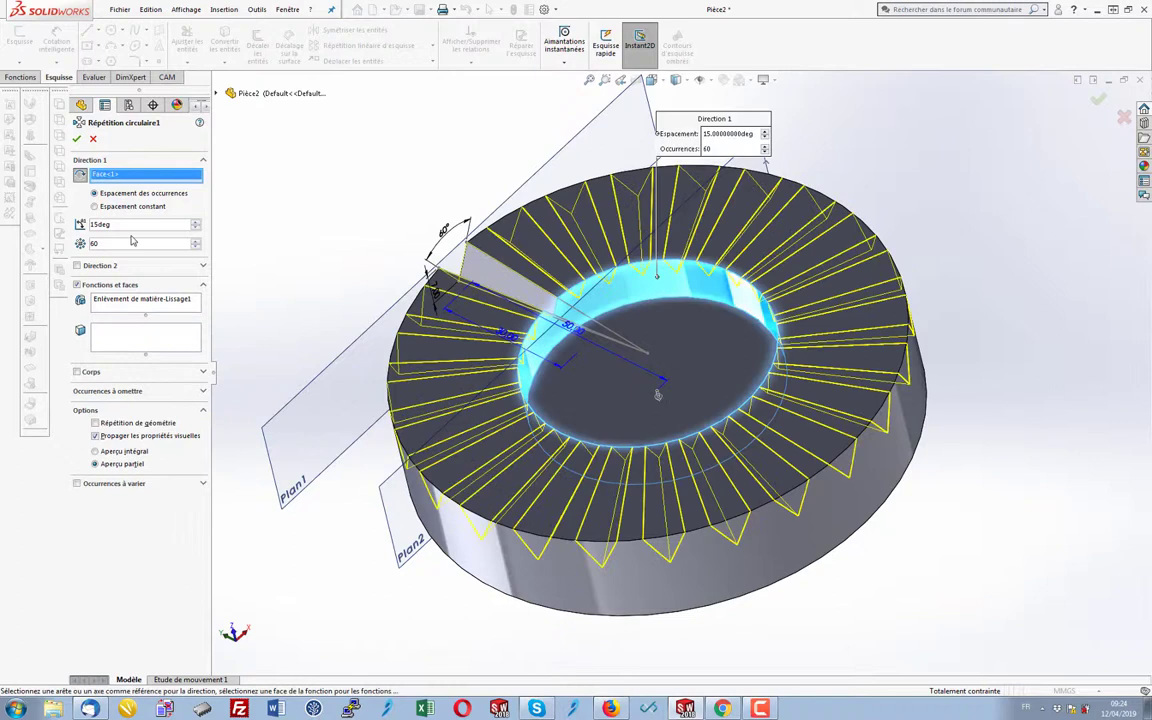
Set the circular pattern to 10° spacing with 59 occurrences.
text(6)
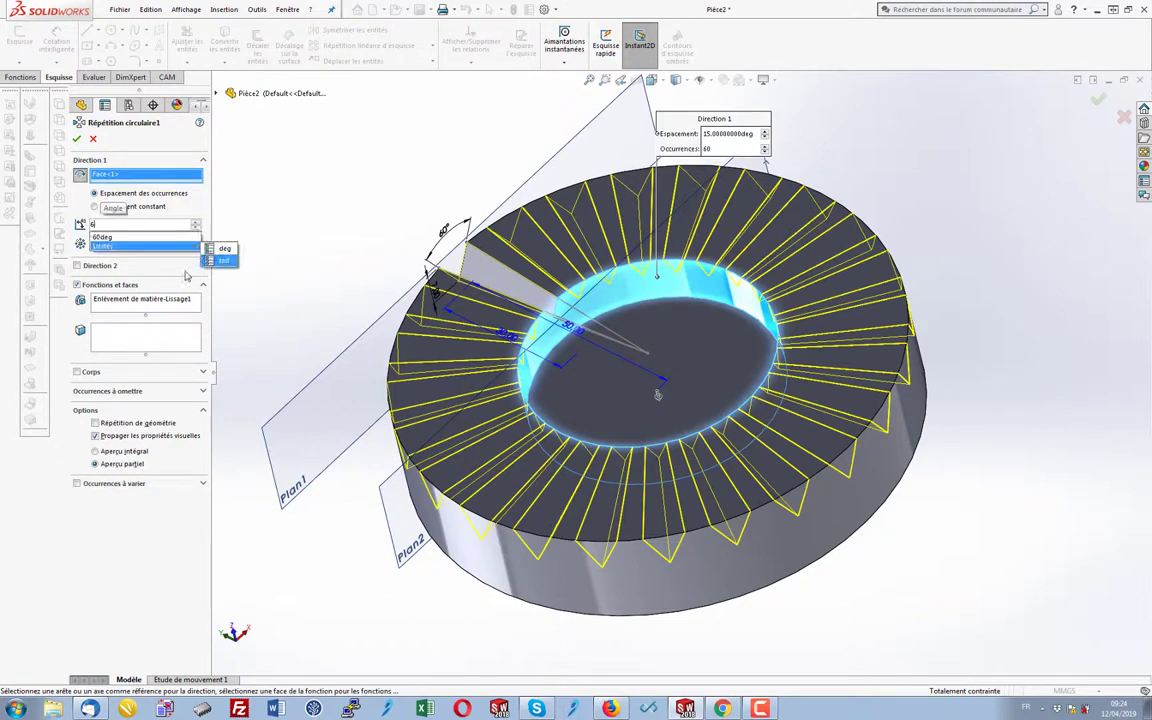
key(Return)
click(172, 268)
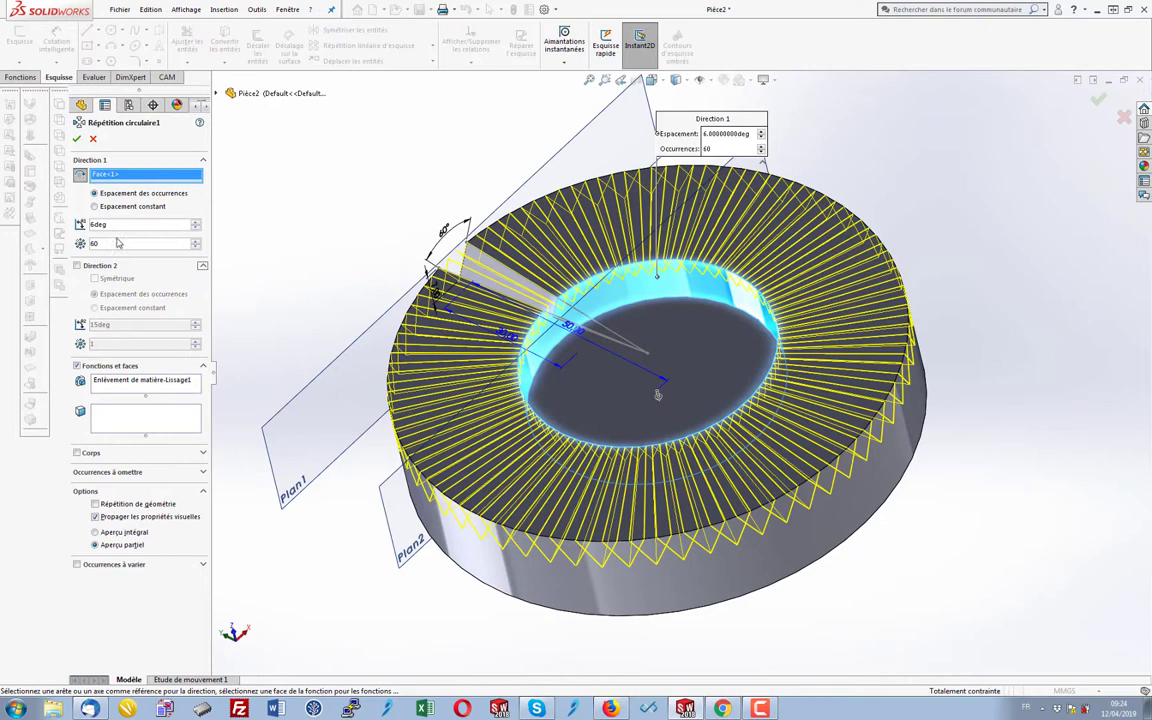
click(197, 223)
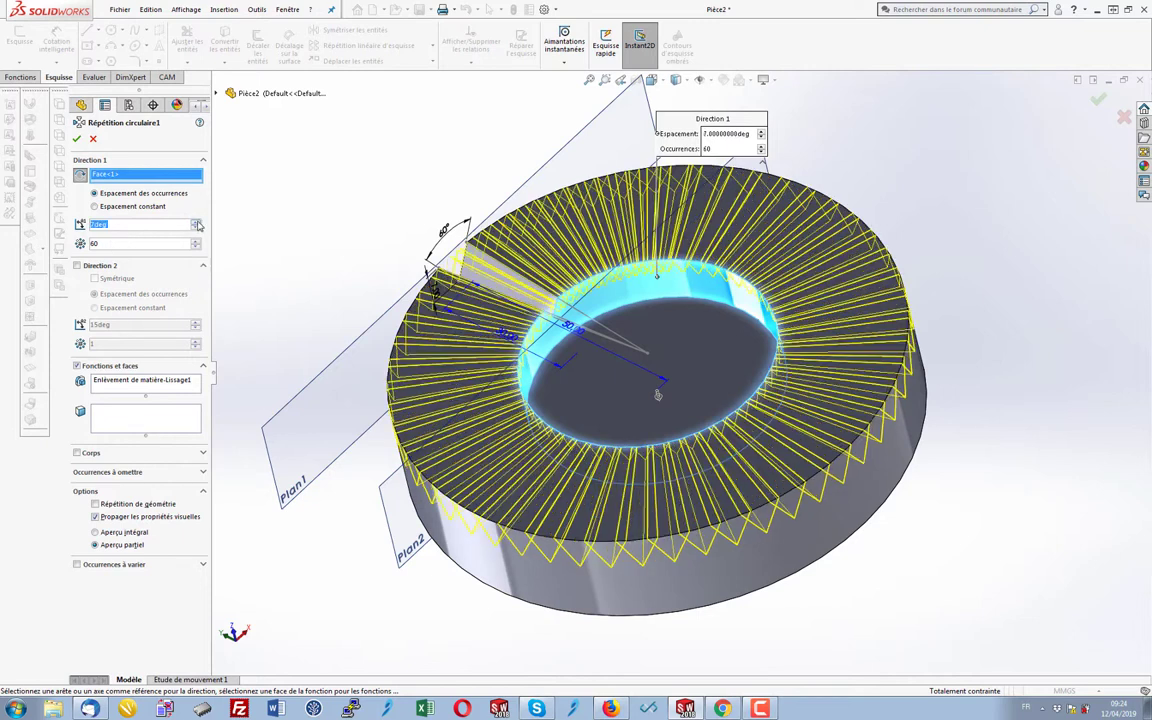
click(197, 229)
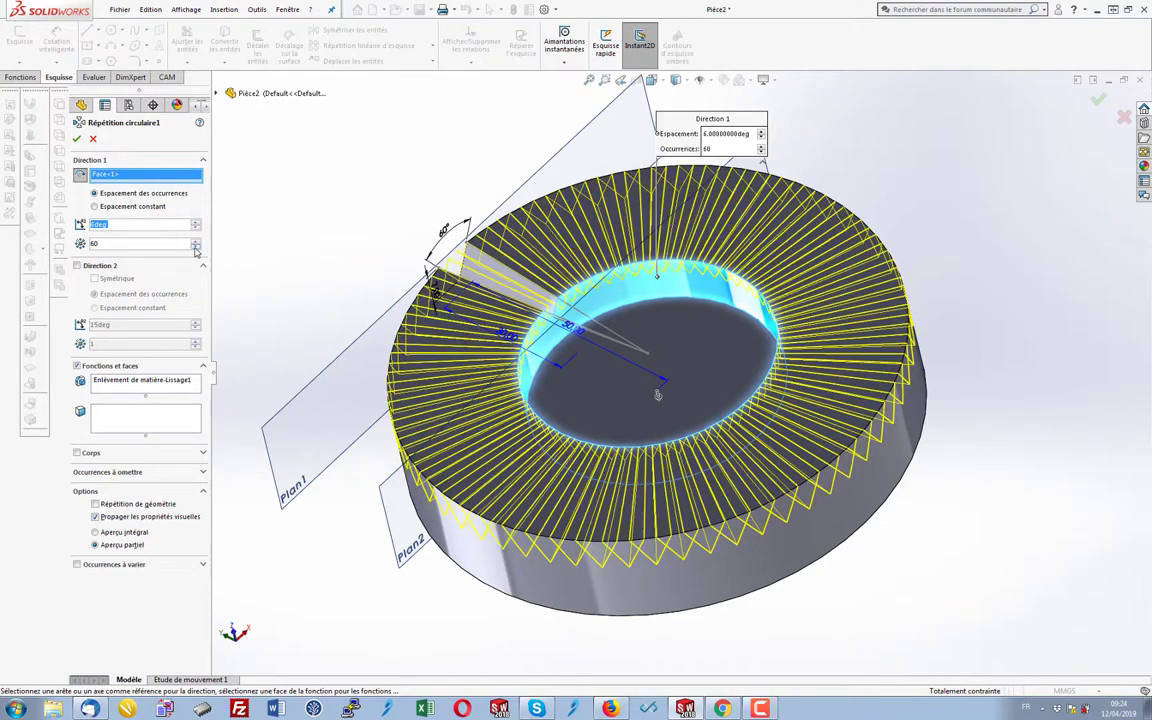
click(197, 248)
double_click(196, 241)
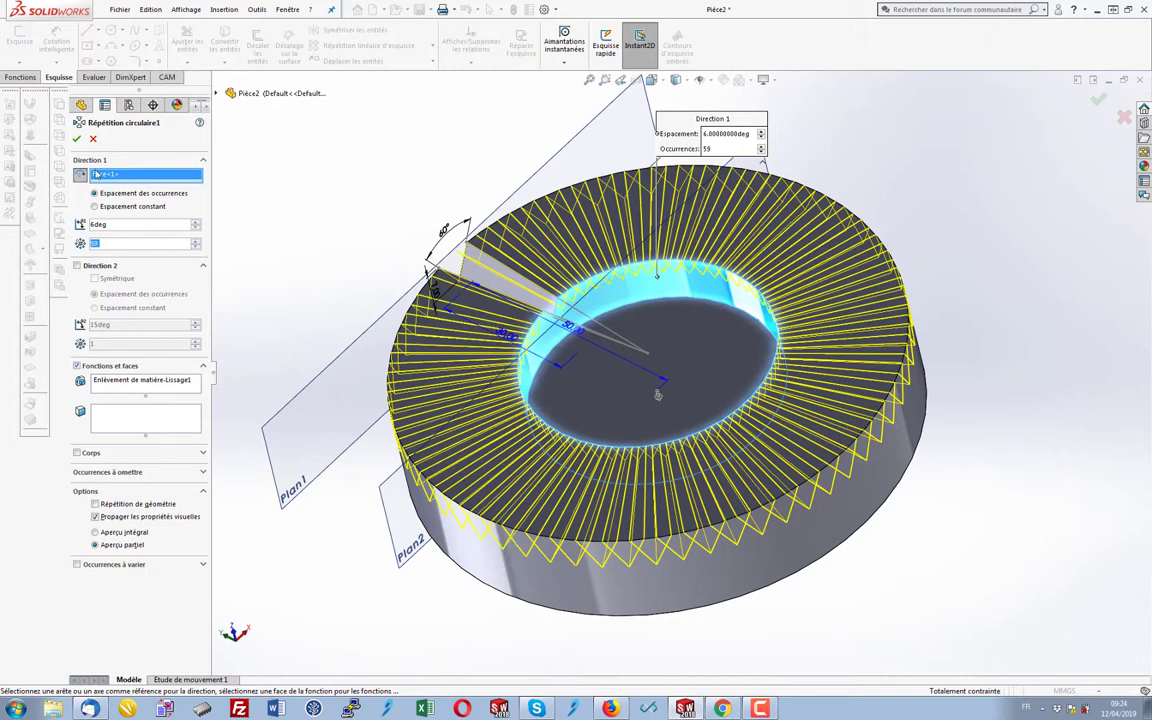
text(10)
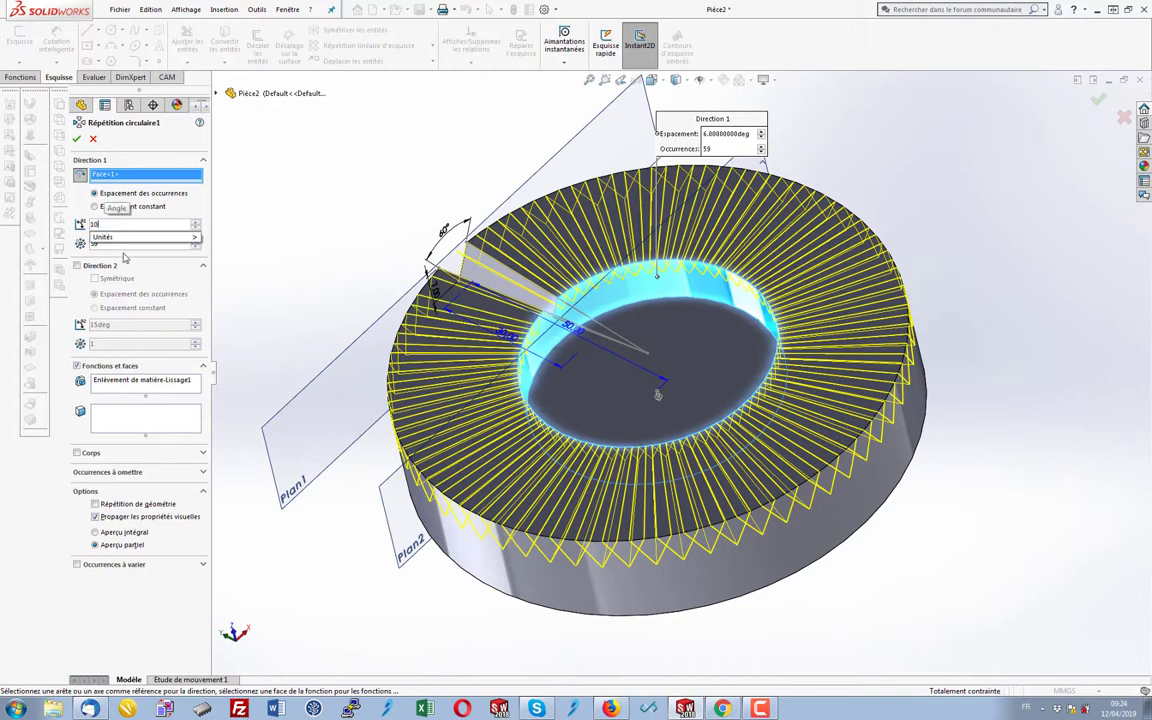
key(Tab)
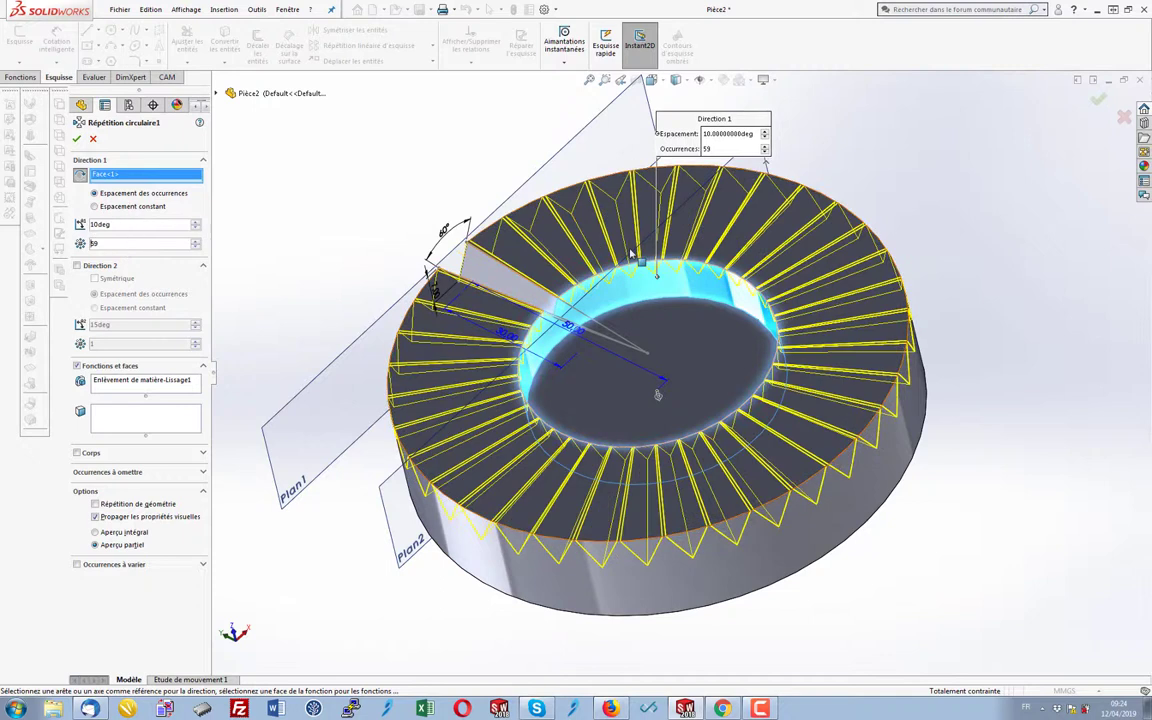
scroll(275, 281, down, 2)
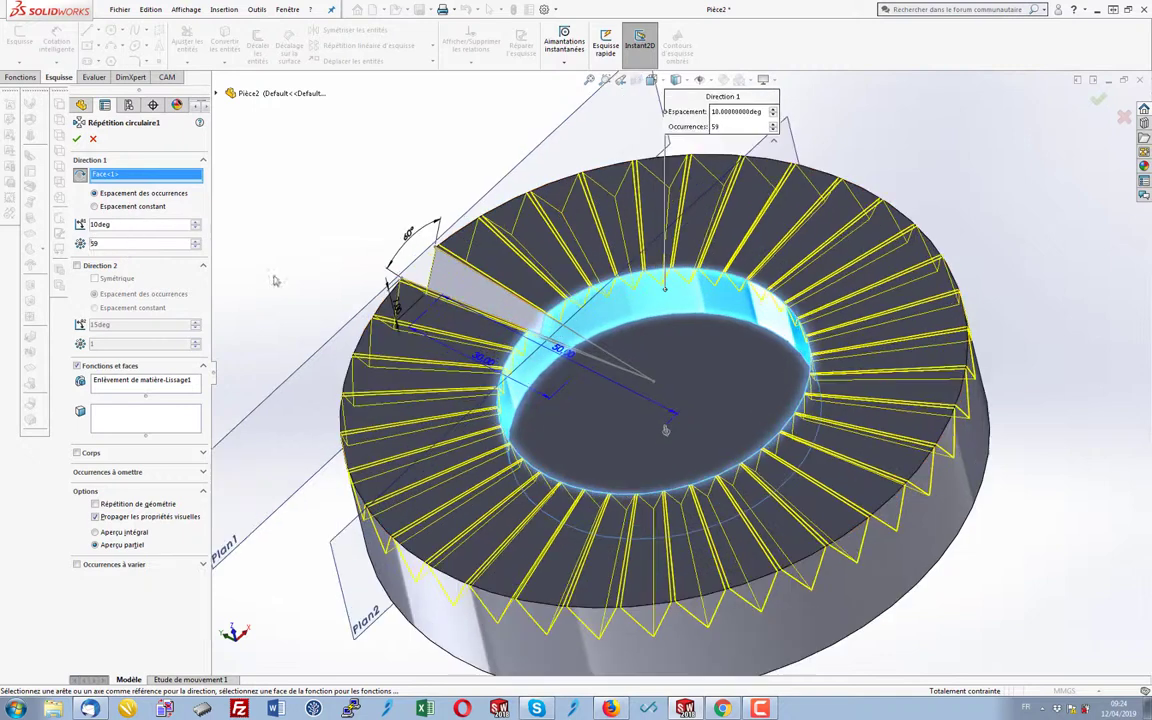
click(79, 143)
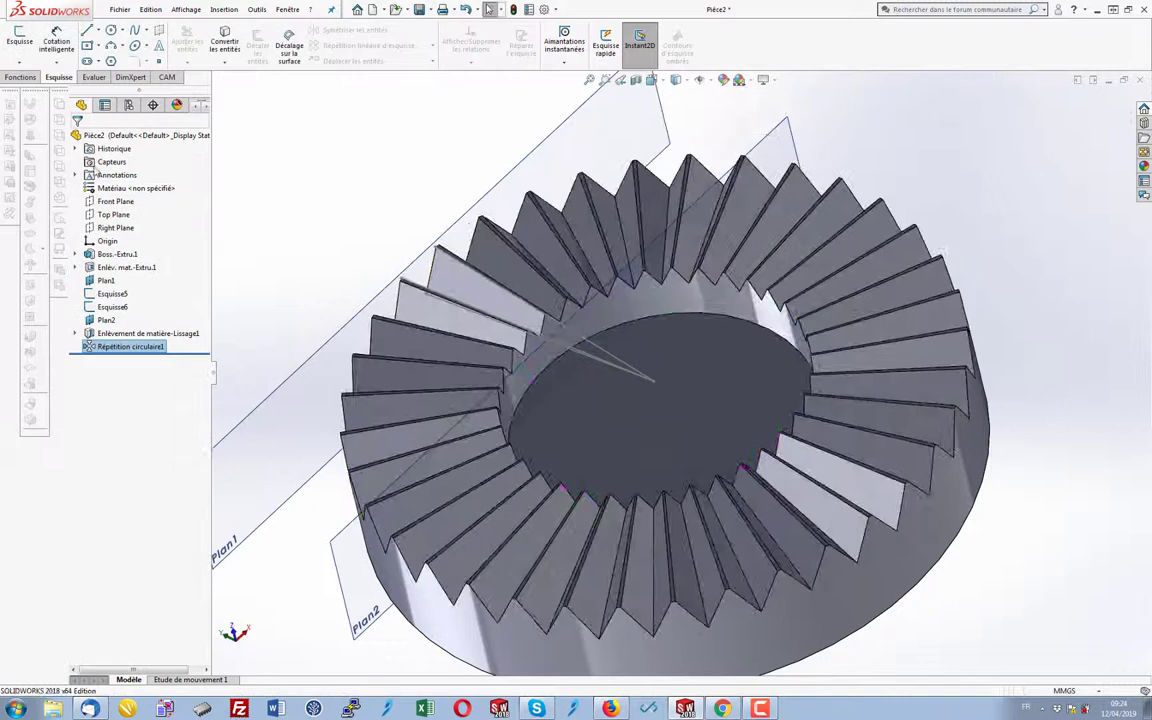
mouse_move(600, 400)
middle_down()
mouse_move(569, 293)
mouse_move(753, 294)
mouse_move(575, 455)
middle_up()
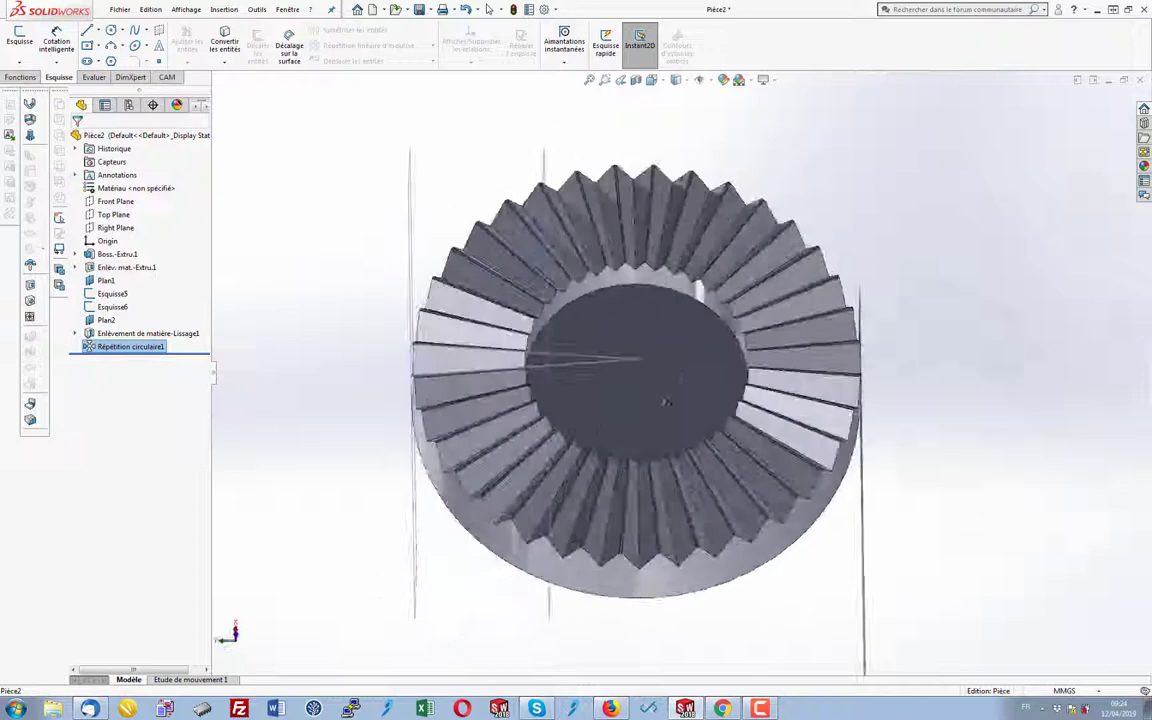